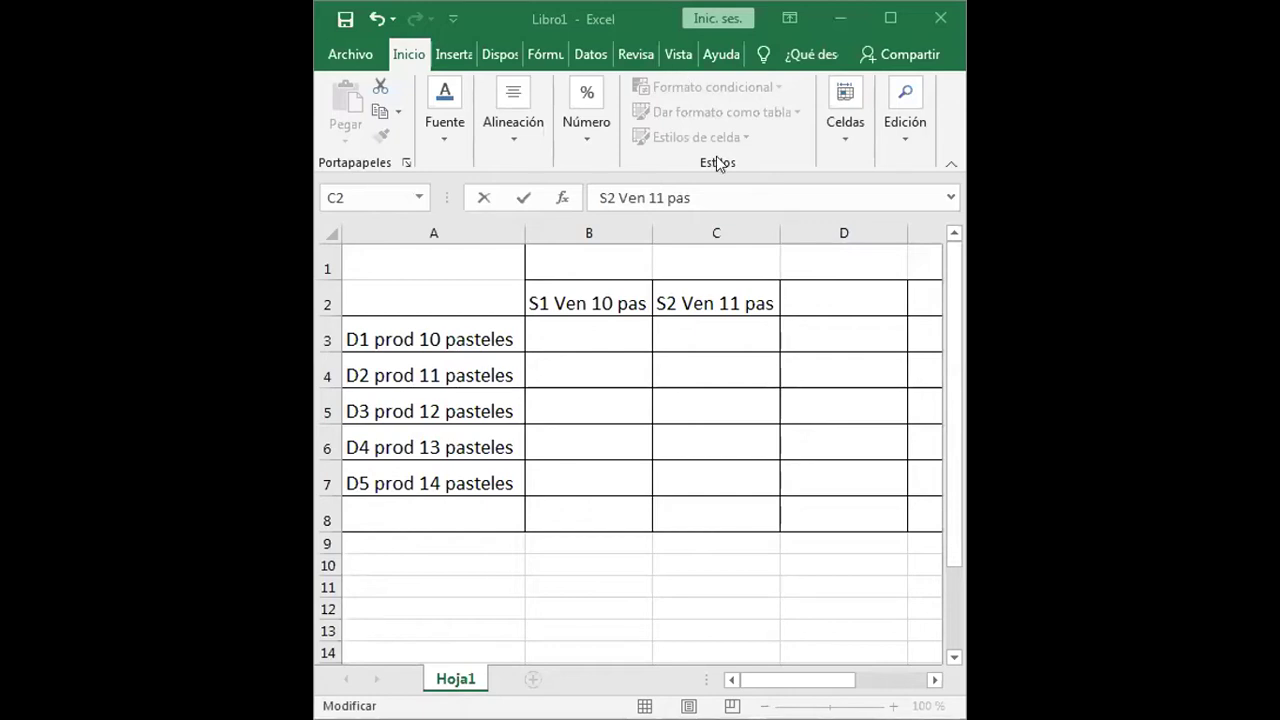
- Maximize the workbook window and enter the column header "S3 Ven 12 pas" in cell D2
click(888, 18)
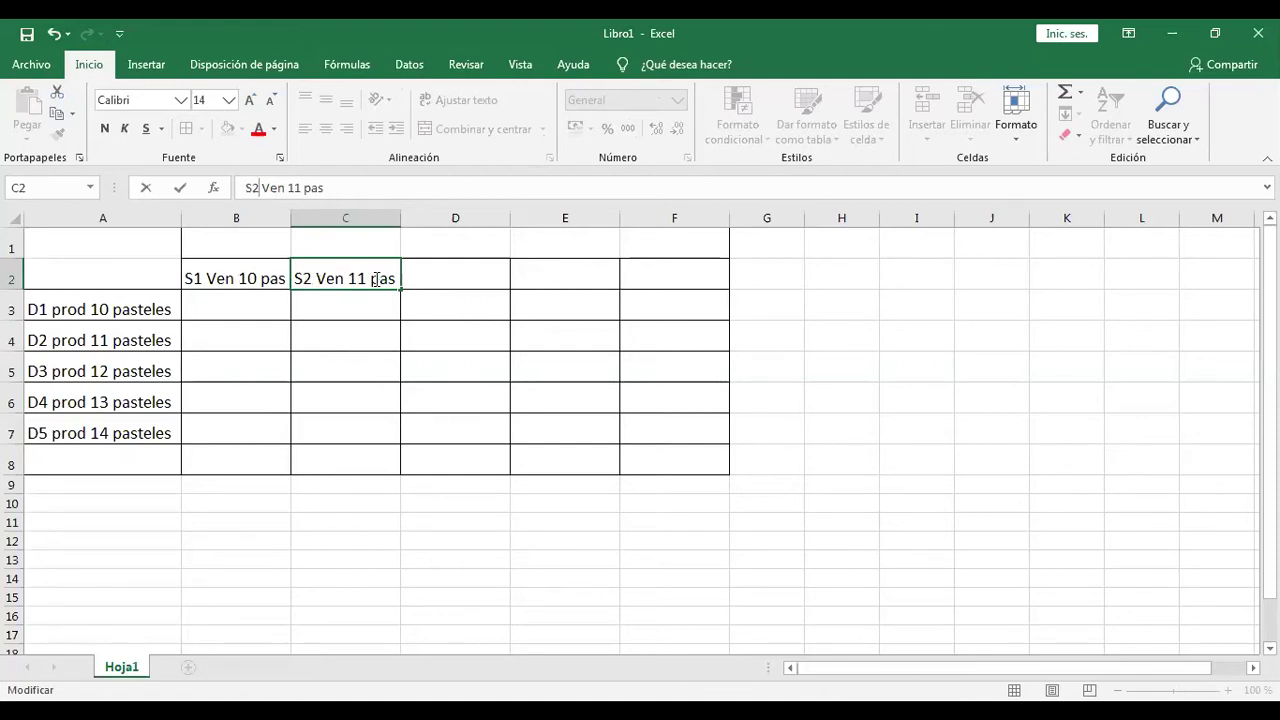
drag(294, 278, 398, 278)
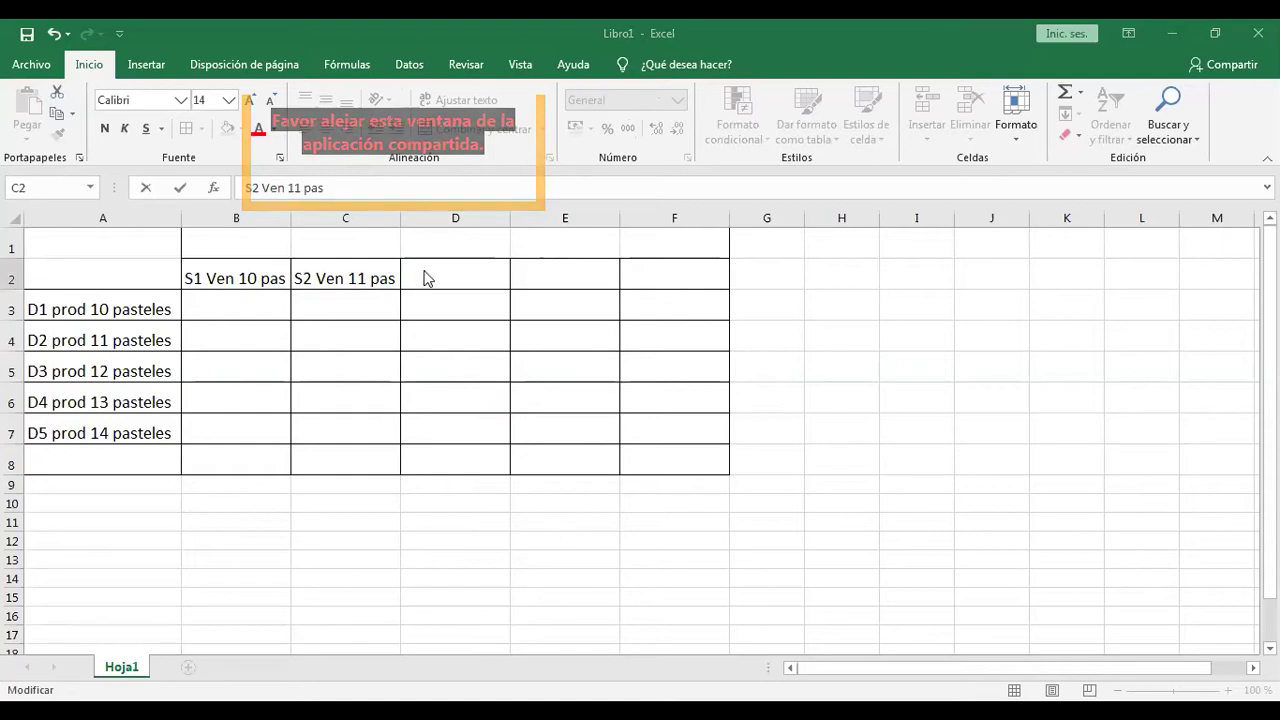
click(478, 274)
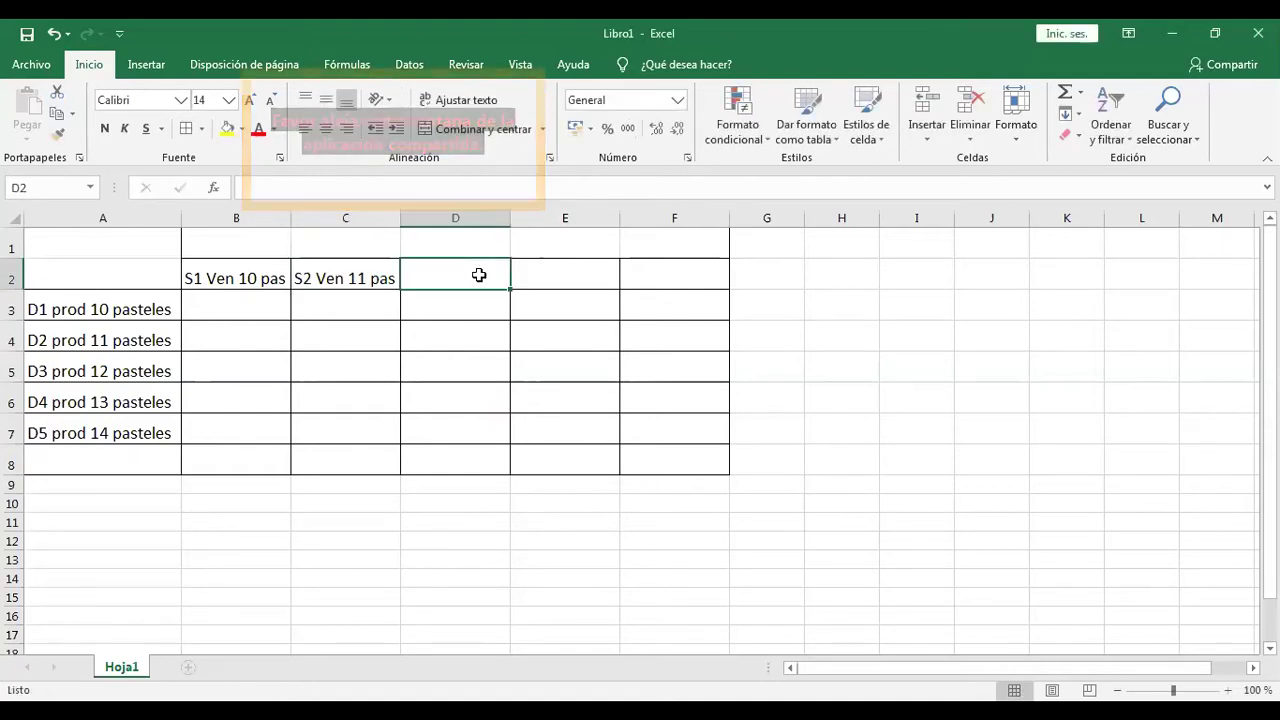
click(525, 286)
click(434, 271)
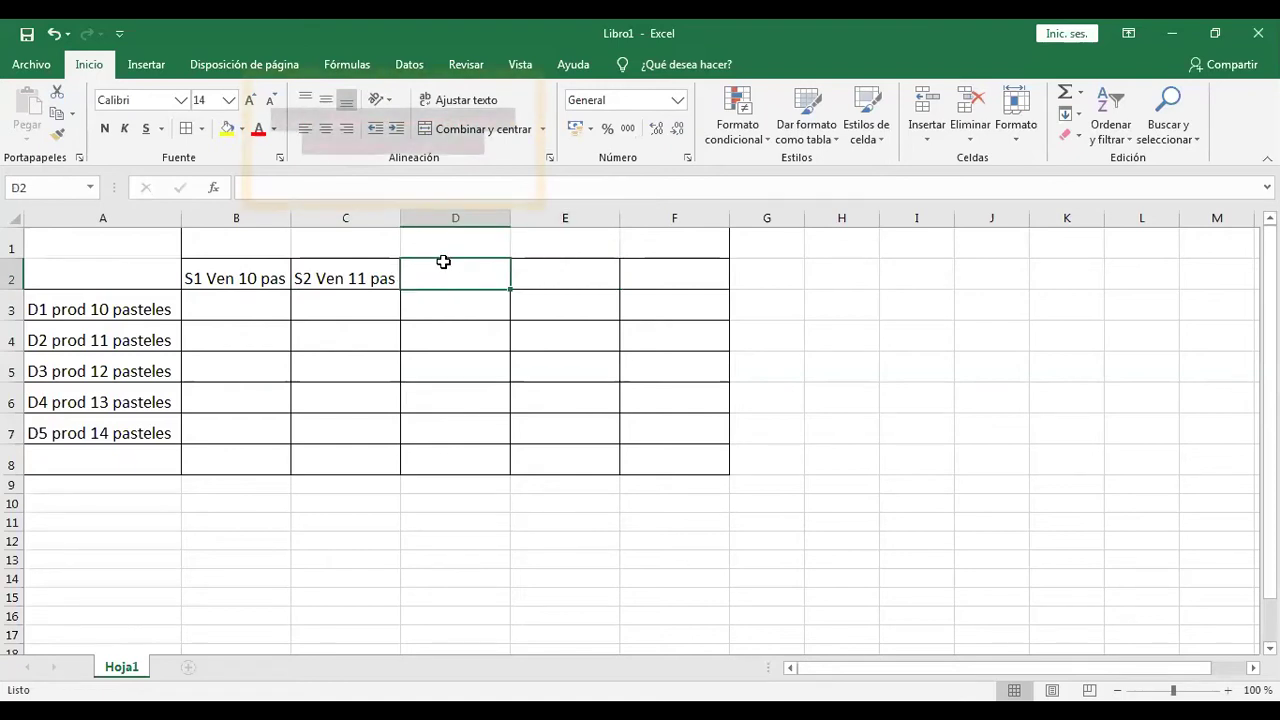
text(S)
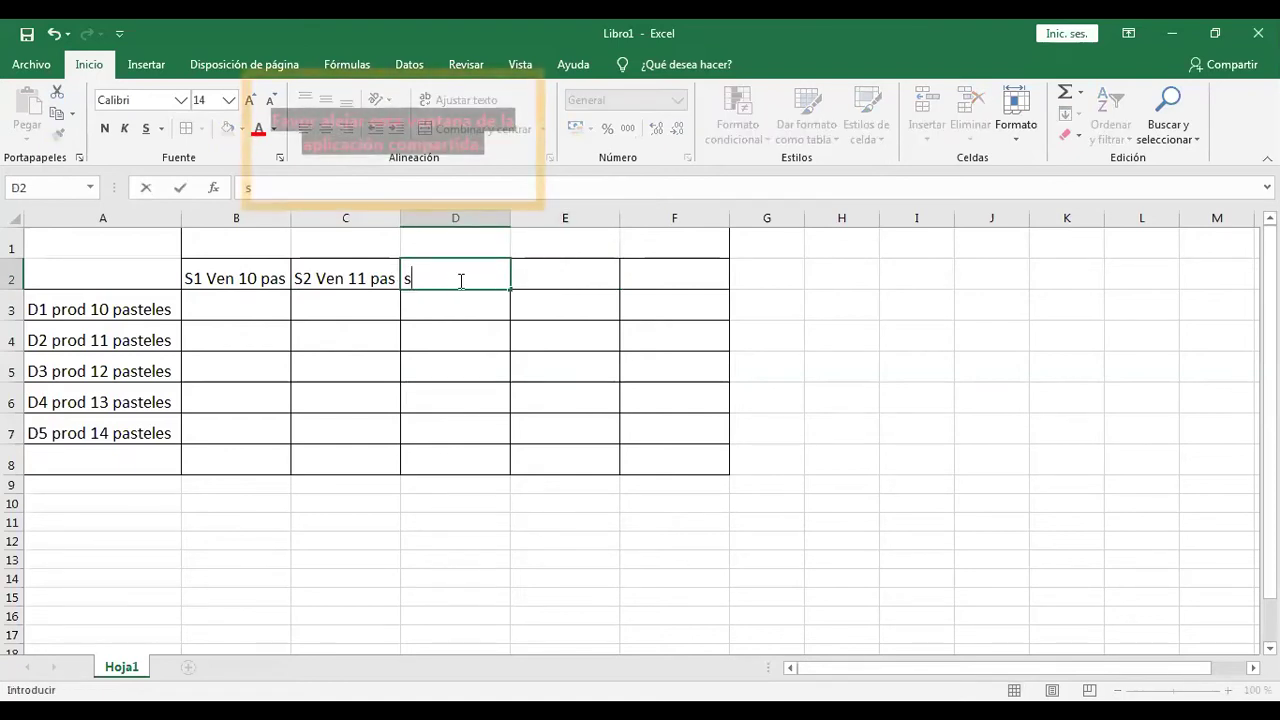
key(BackSpace)
text(S)
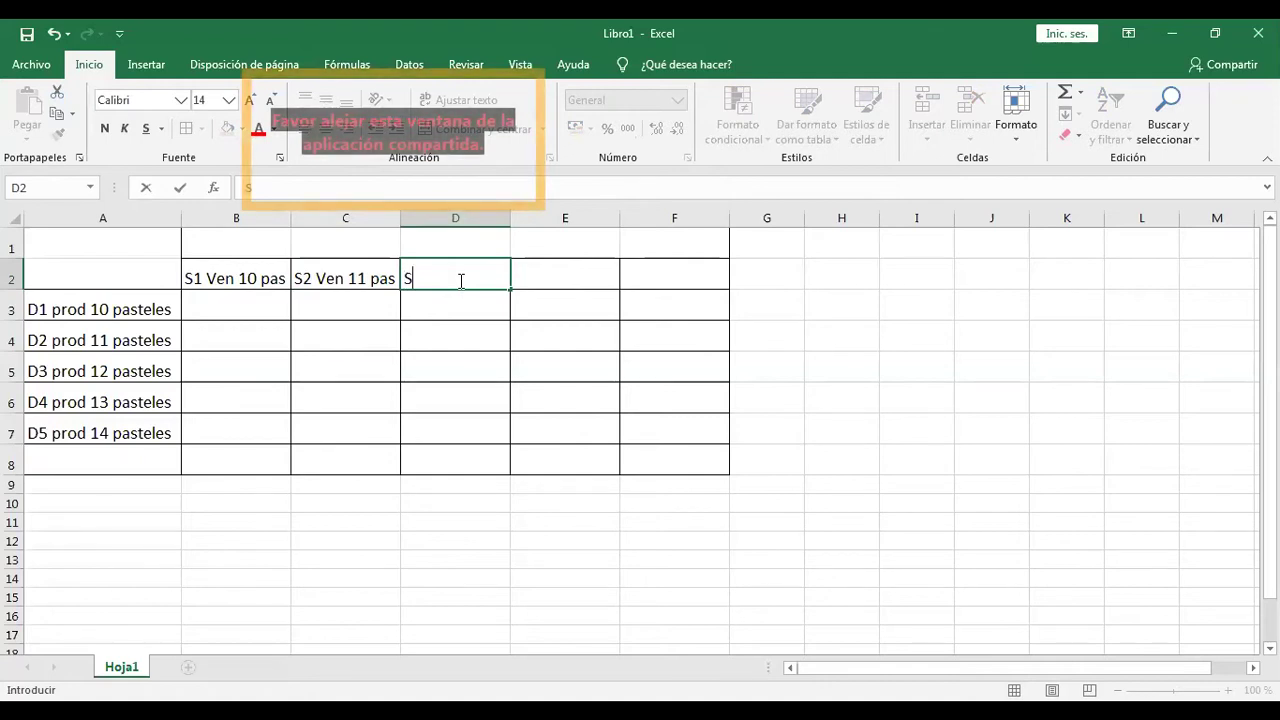
text(3 Vend)
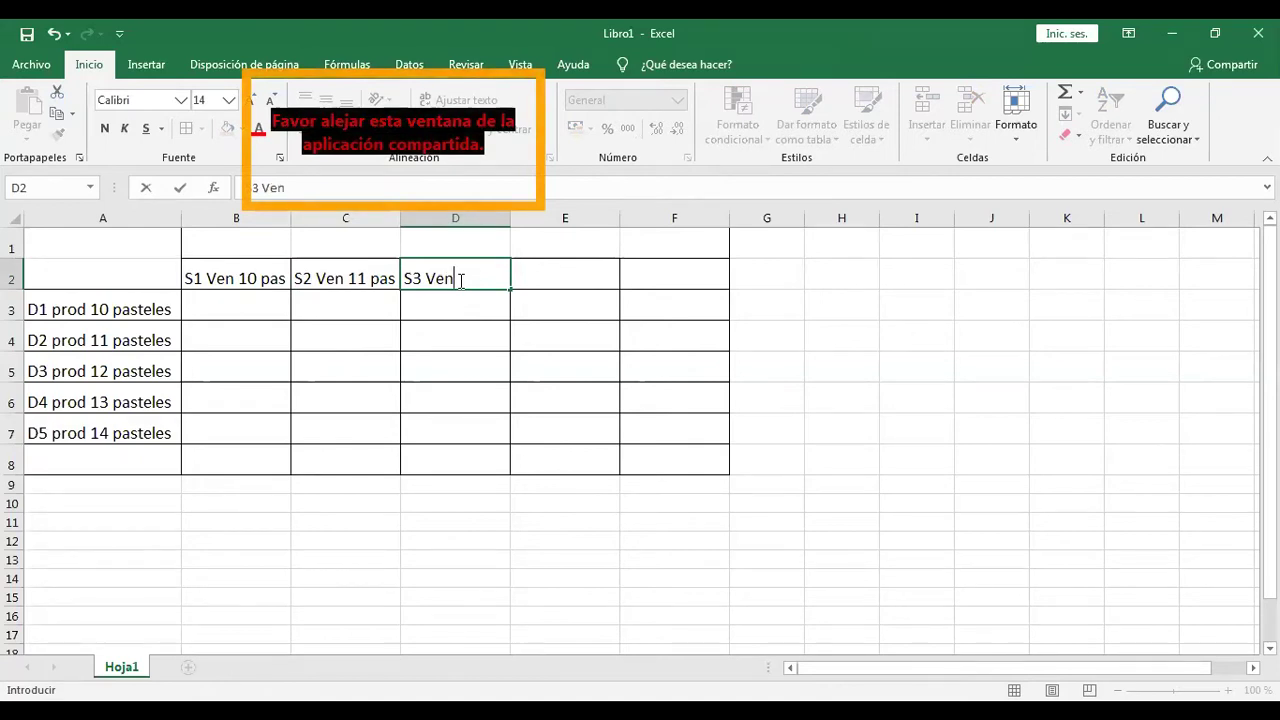
key(BackSpace)
text(12 pas)
- Enter the column headers "S4 ven 13 pas" in cell E2 and "S5 ven 14 pas" in cell F2
click(558, 279)
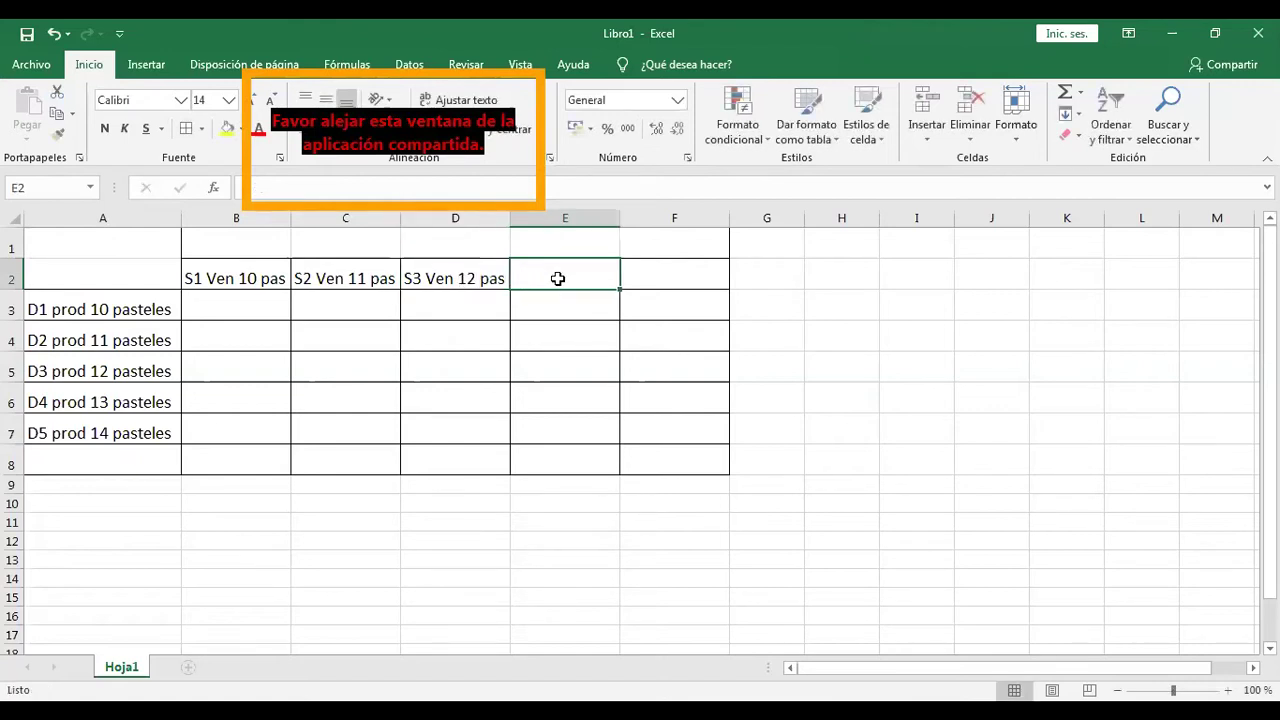
text(S)
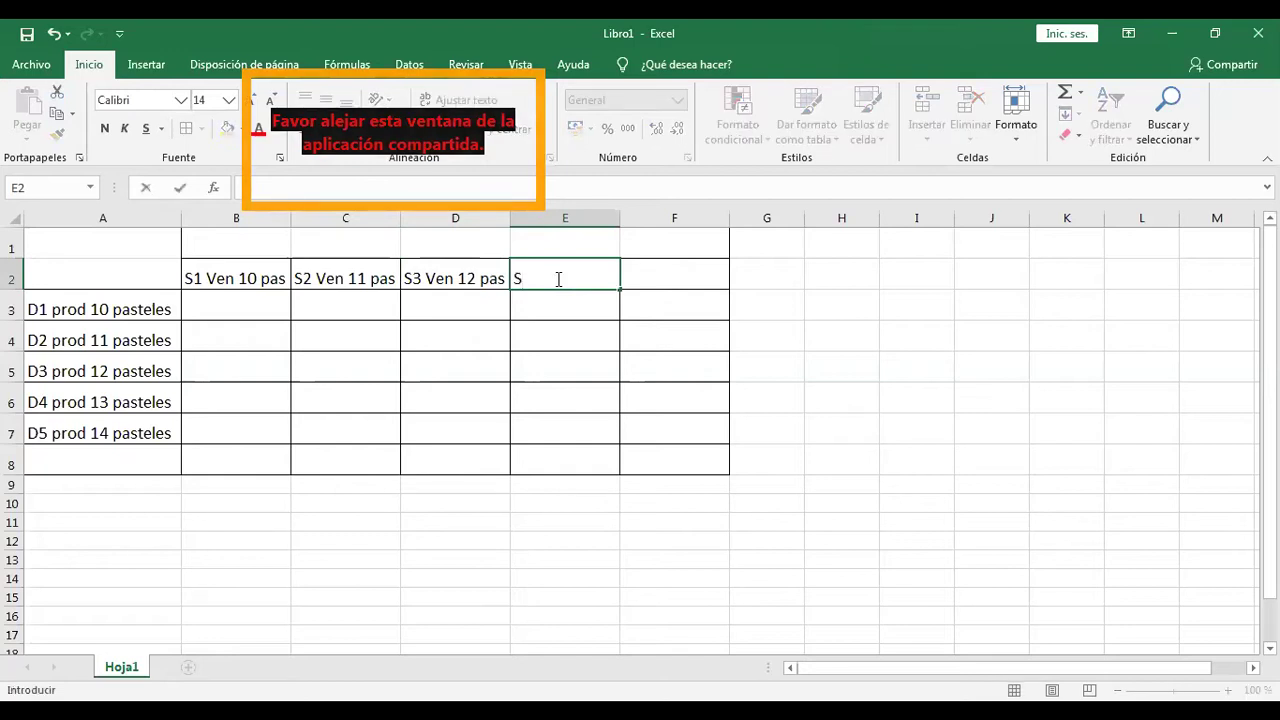
text(4 ven)
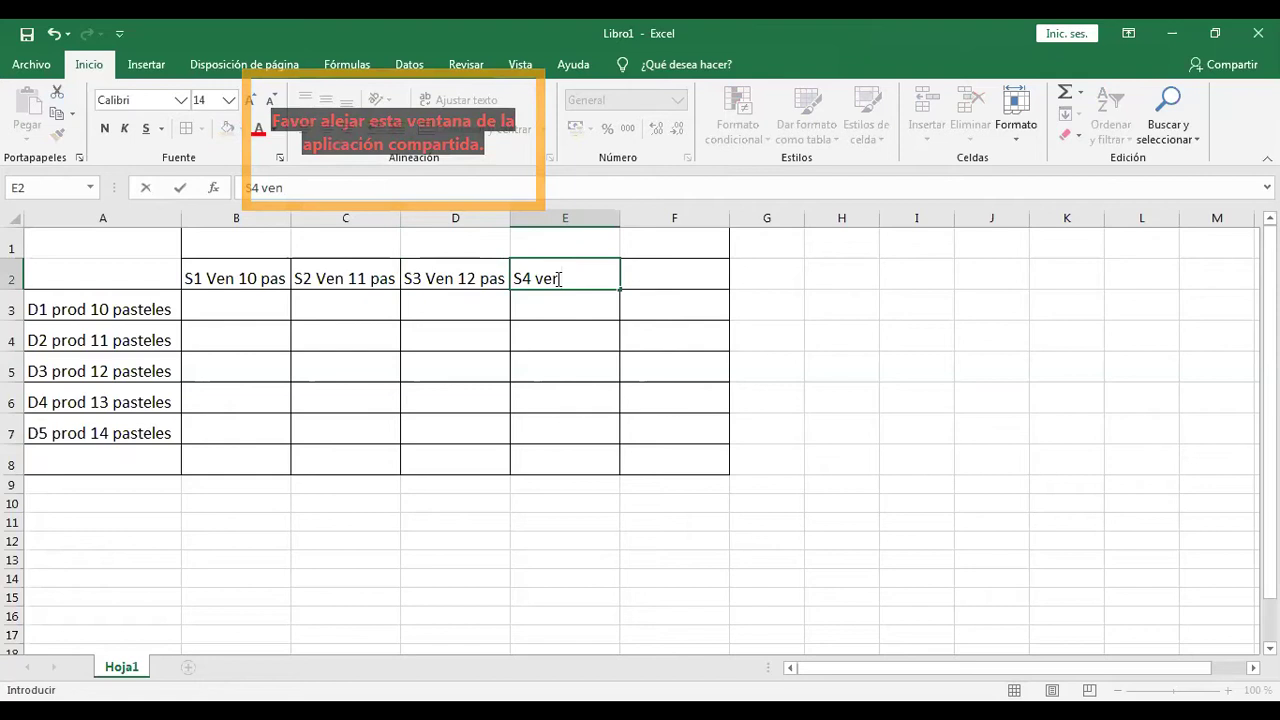
text( 13 pas)
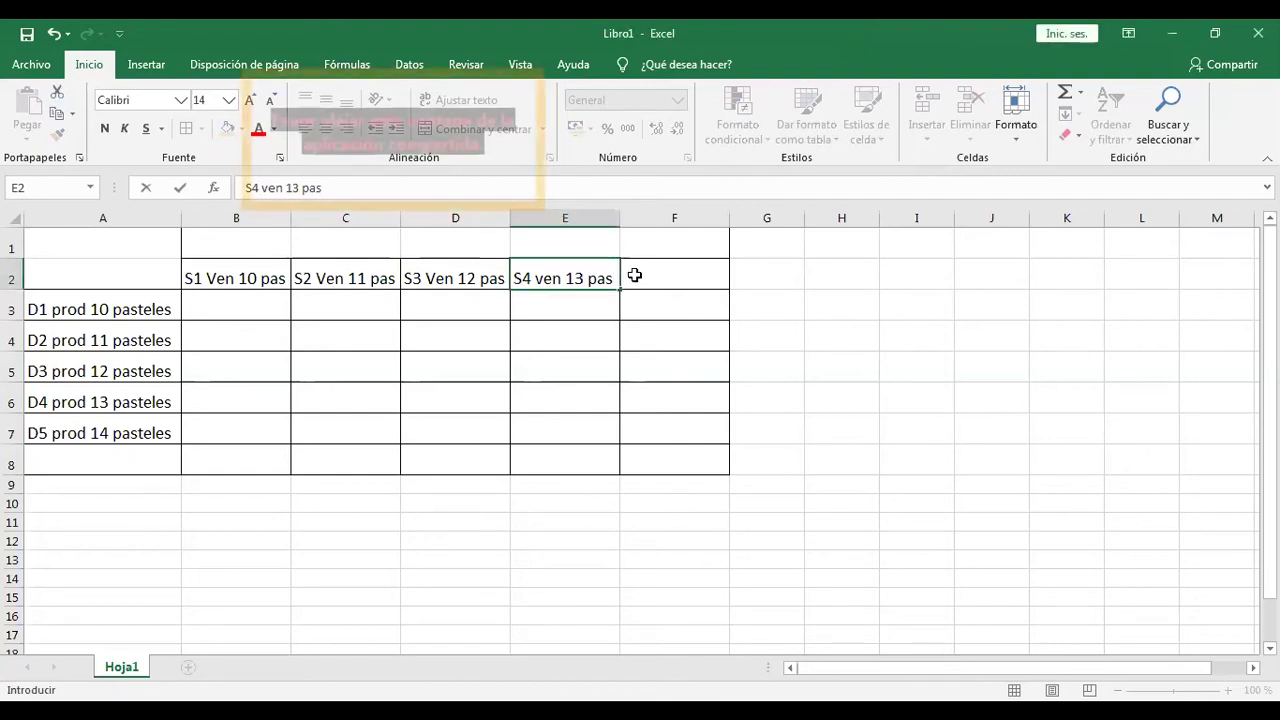
click(640, 276)
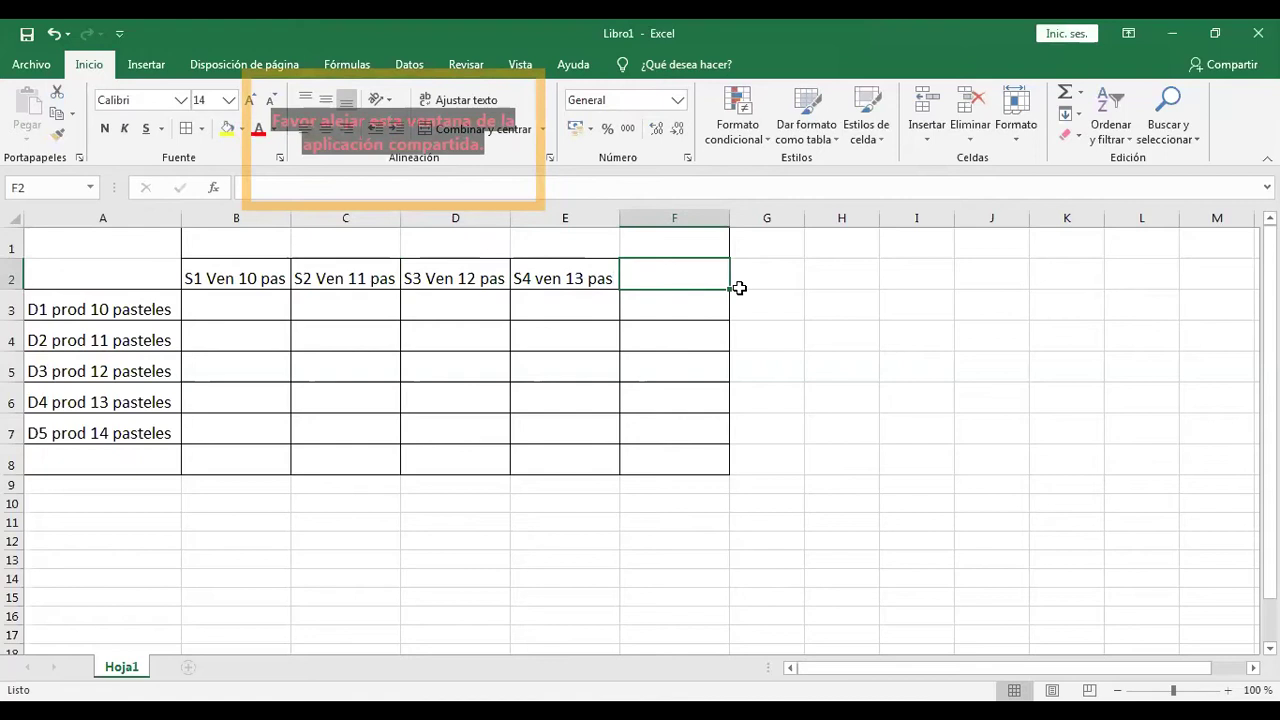
text(S5)
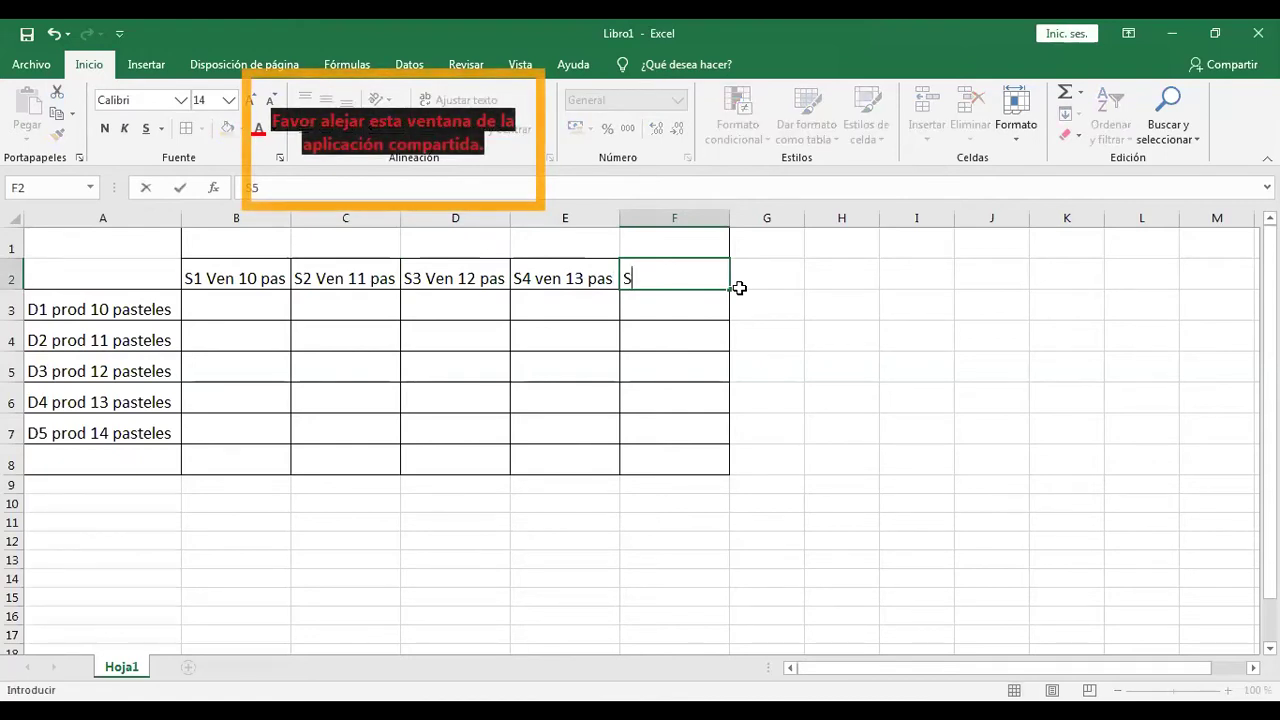
text( ven 14 pas)
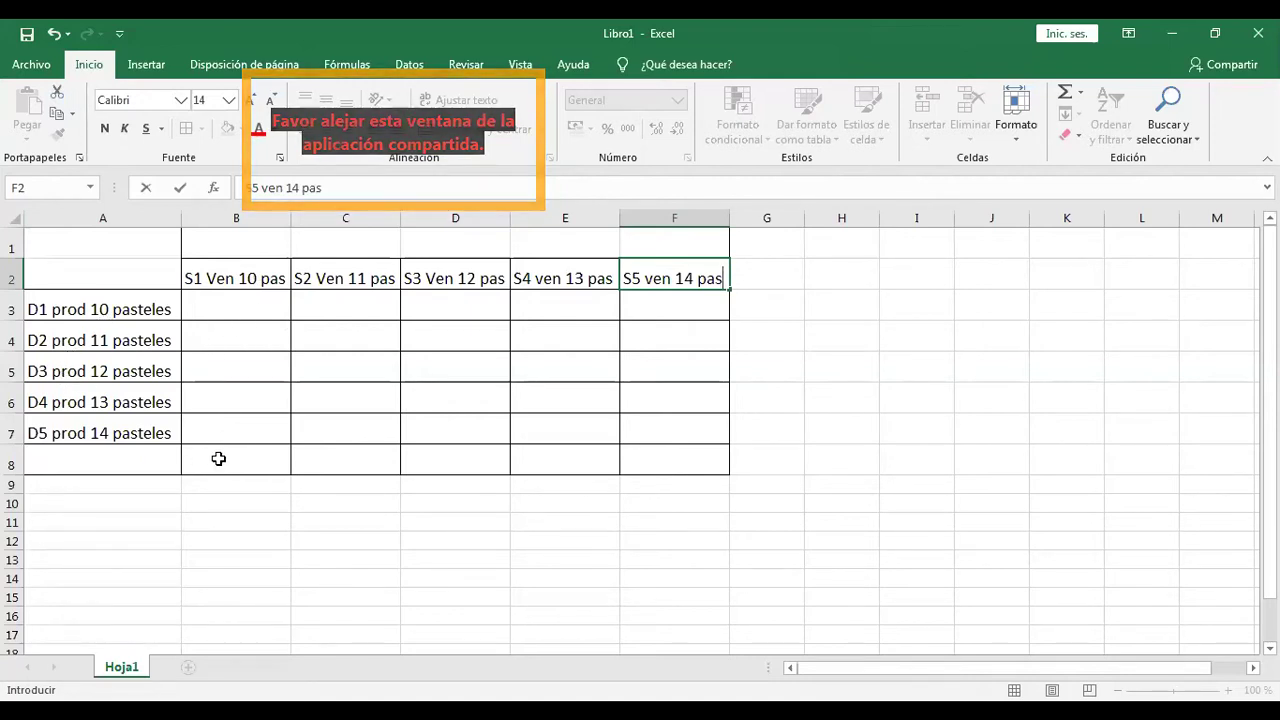
- Enter the first probability 0,10 in cell B8 and label its row "P(Sj)" in cell A8
click(257, 457)
text(0,10)
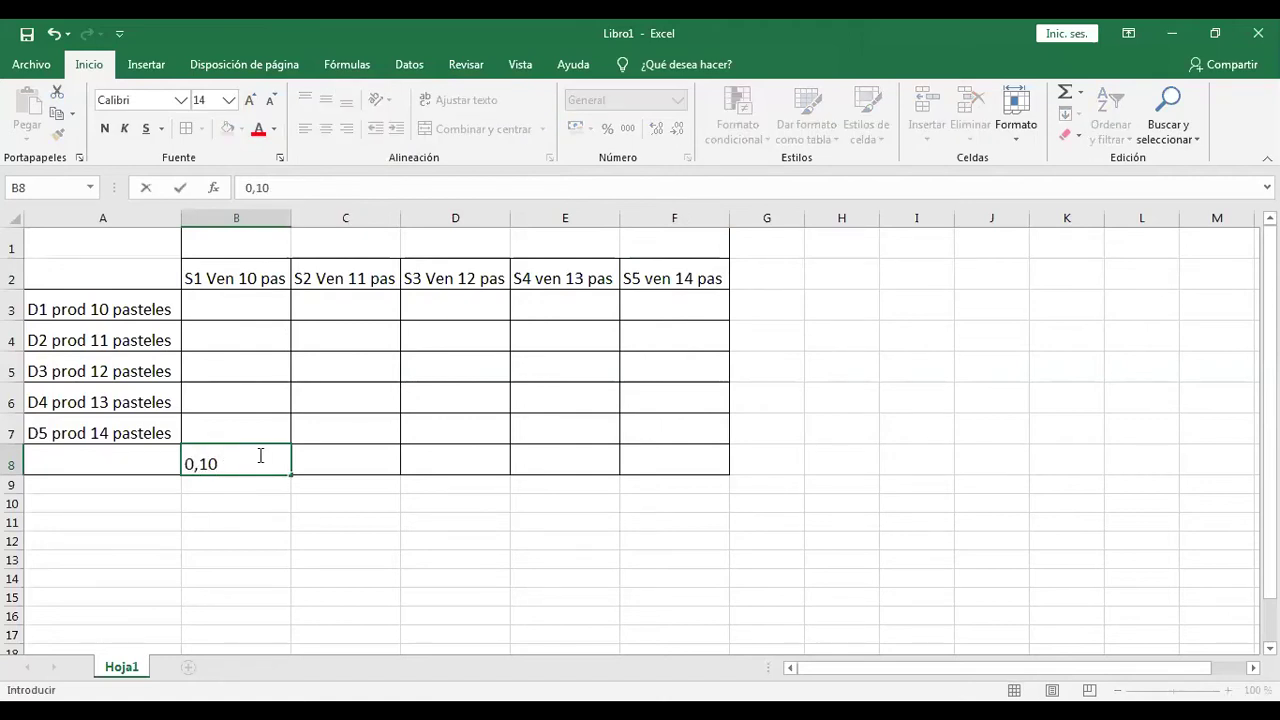
click(147, 457)
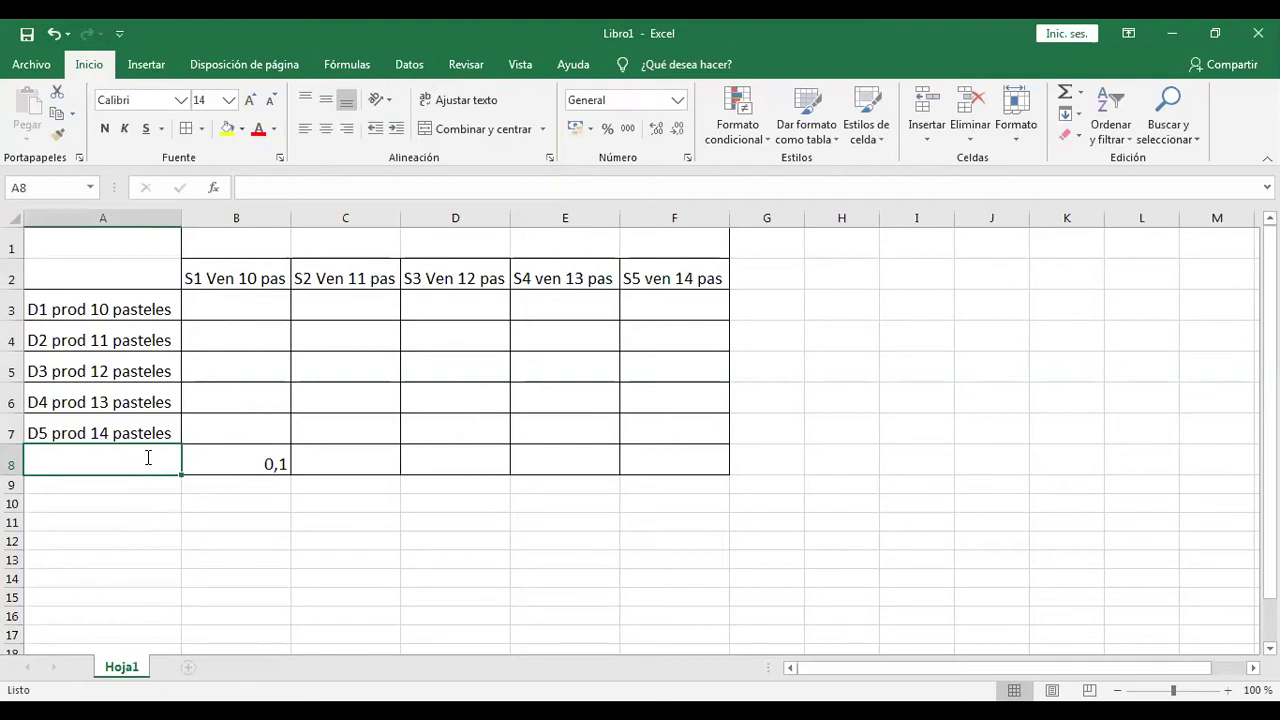
text(P)
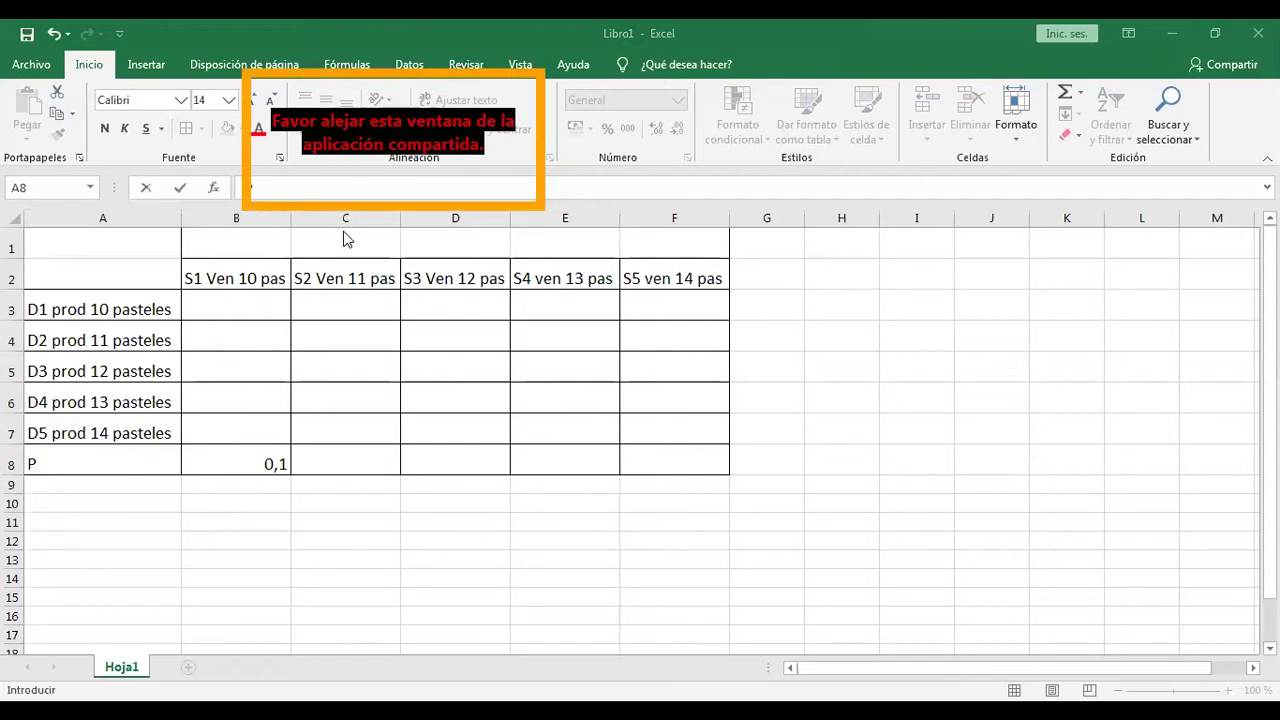
click(62, 465)
text(P)
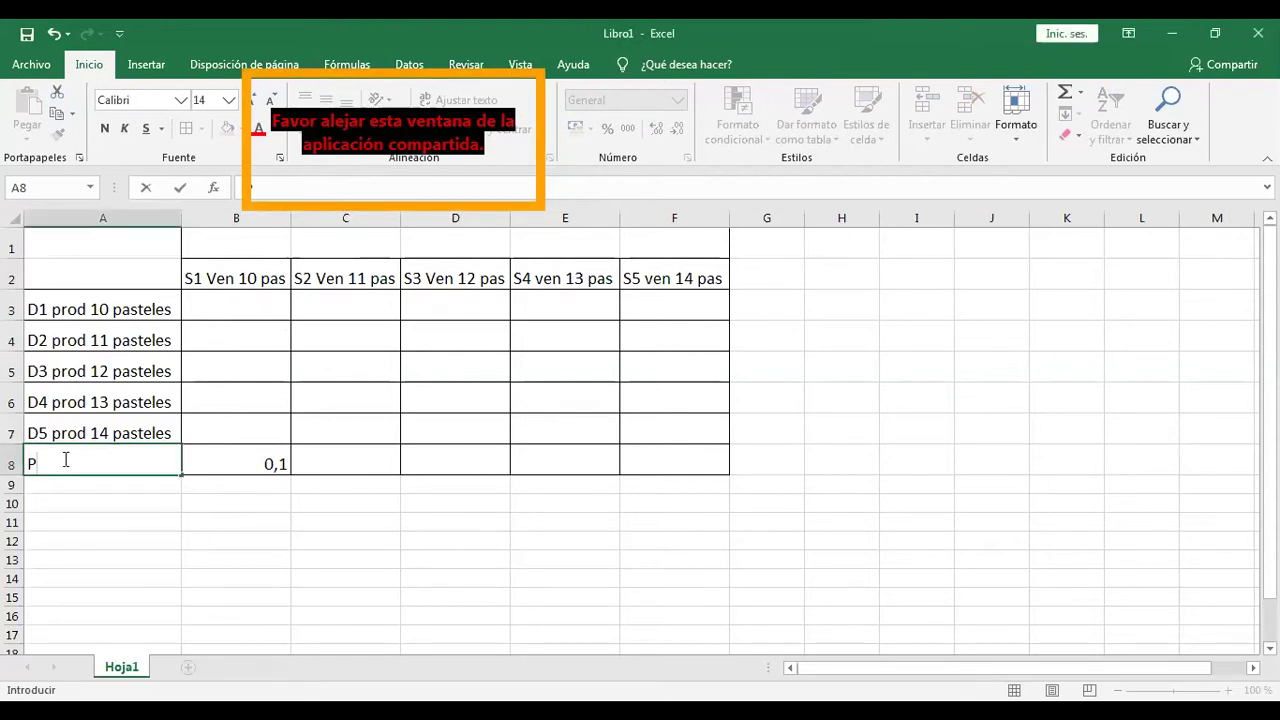
text((Sj))
- Fill in the remaining P(Sj) probabilities in cells C8 to F8 with 0,15, 0,25, 0,35 and 0,15
click(317, 455)
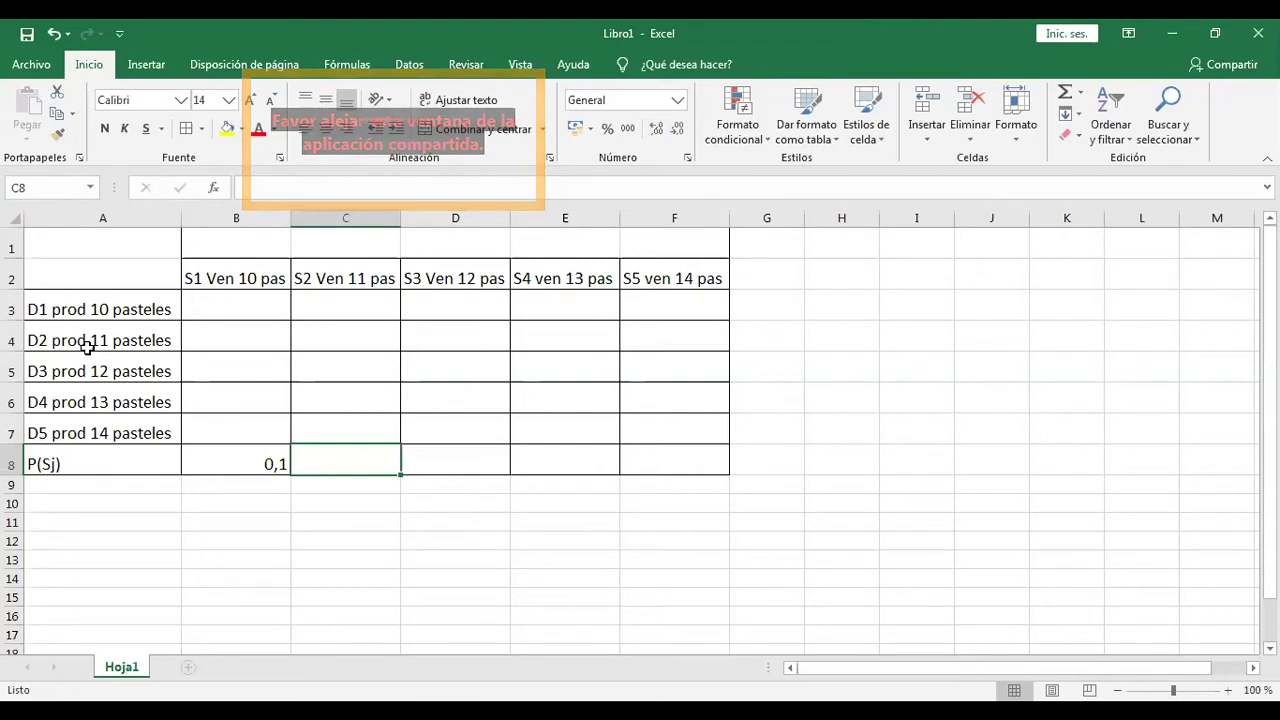
text(0,15)
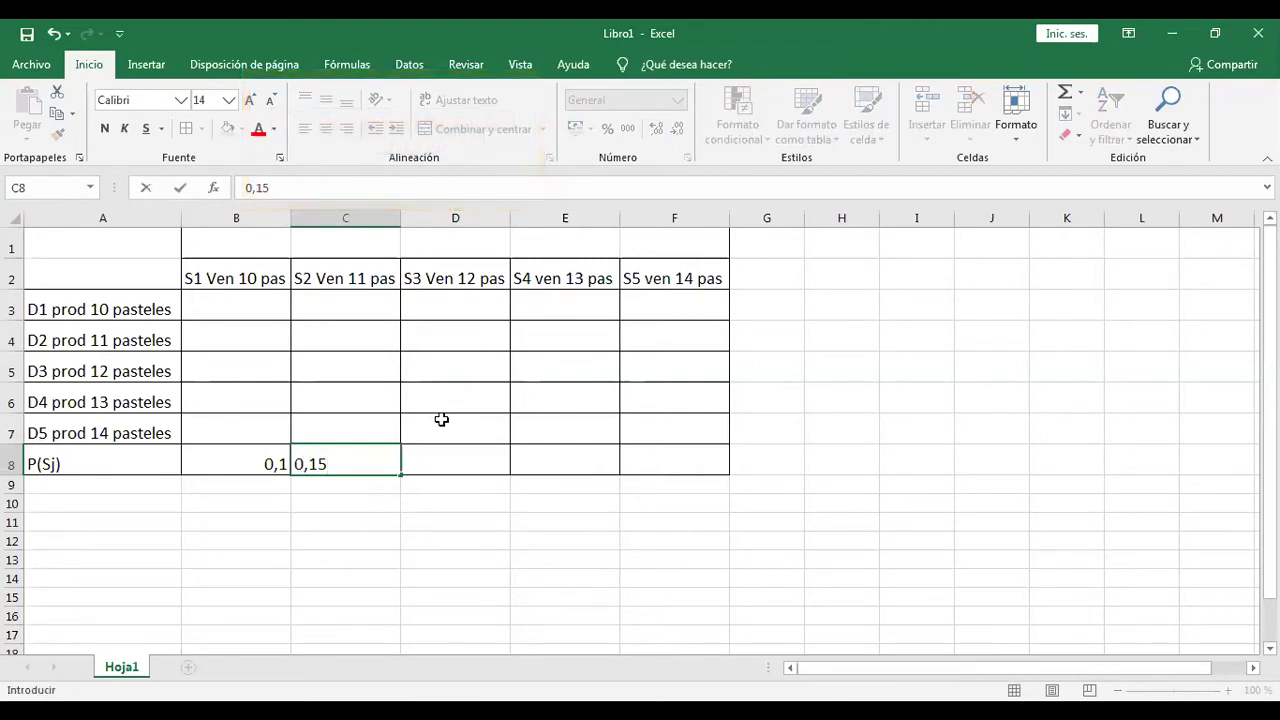
click(459, 462)
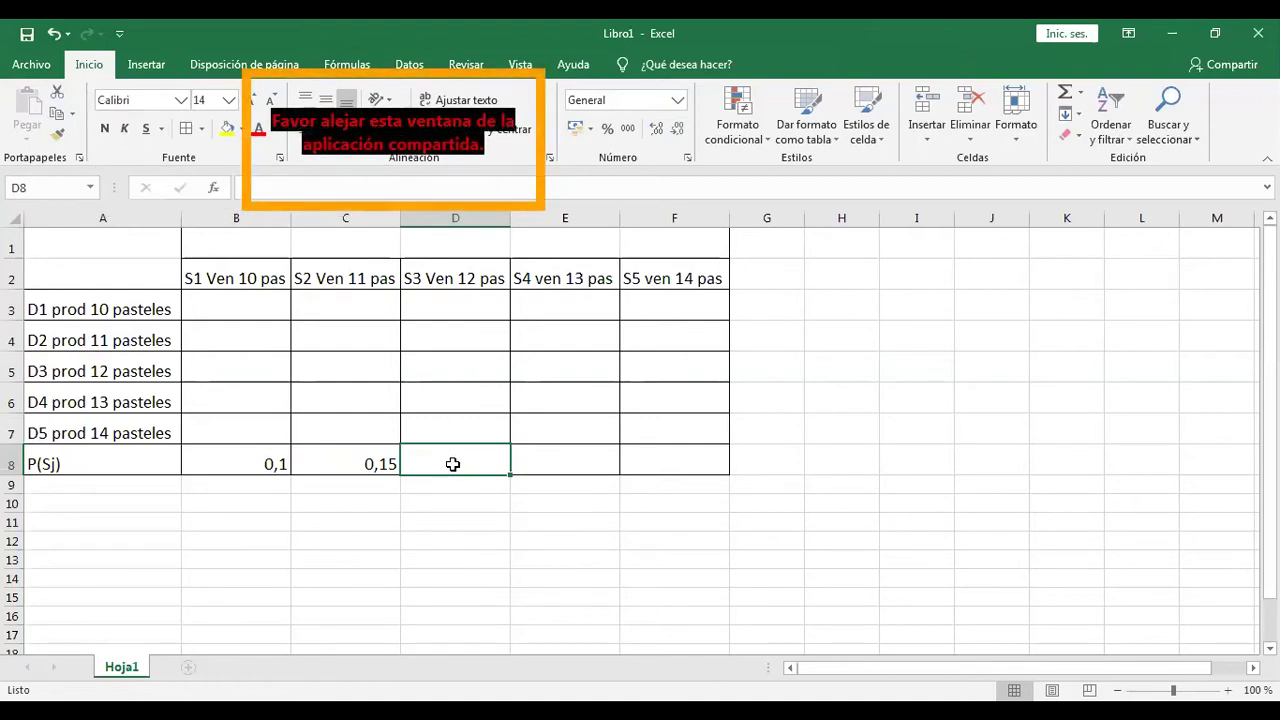
text(0,25)
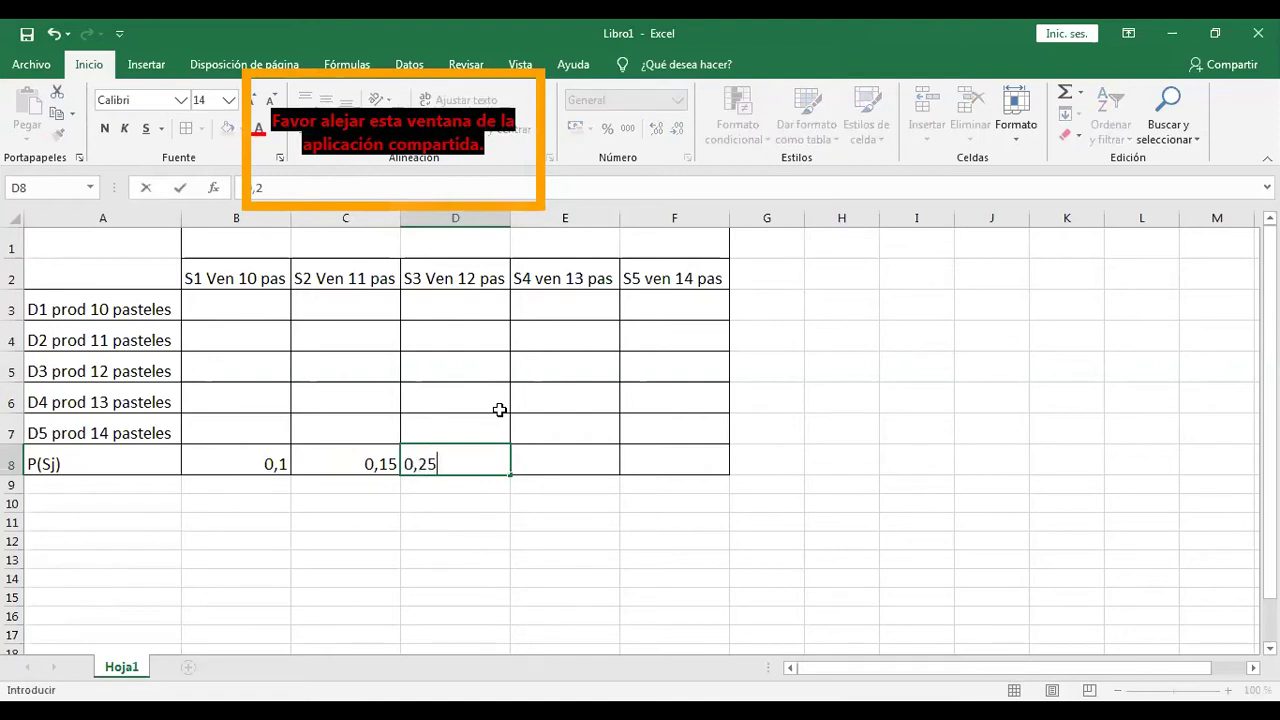
click(570, 455)
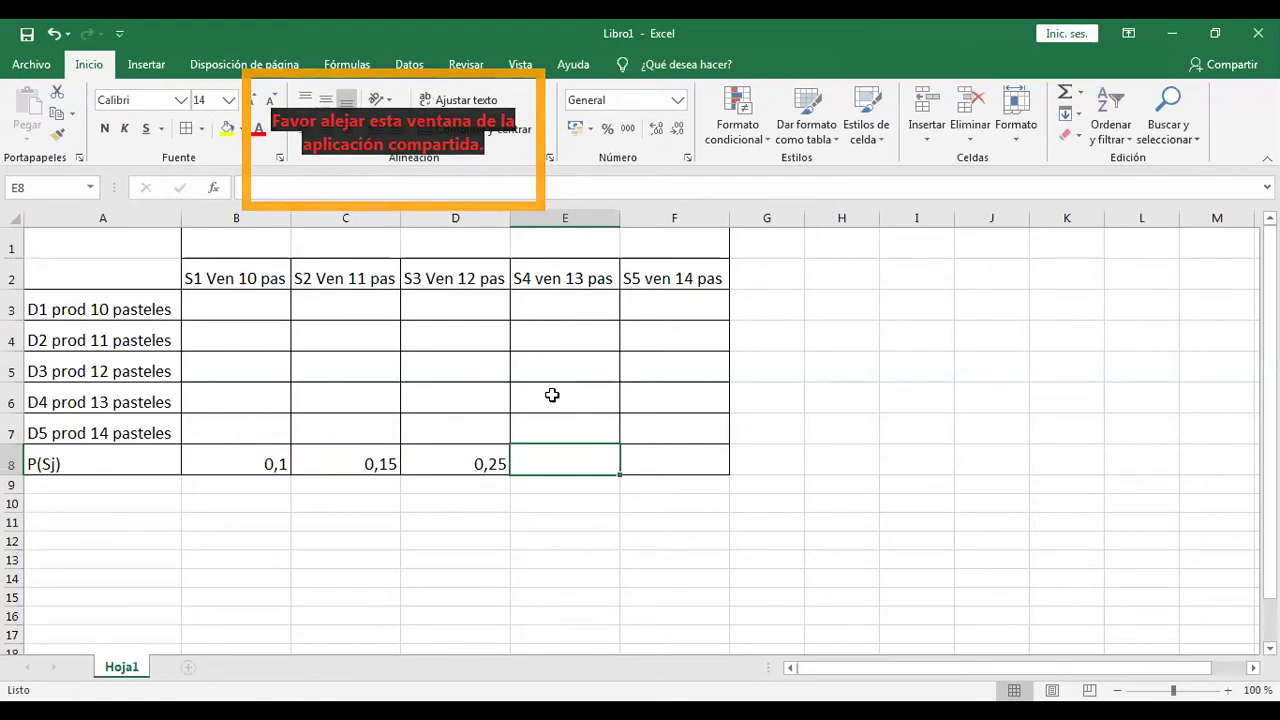
text(0,35)
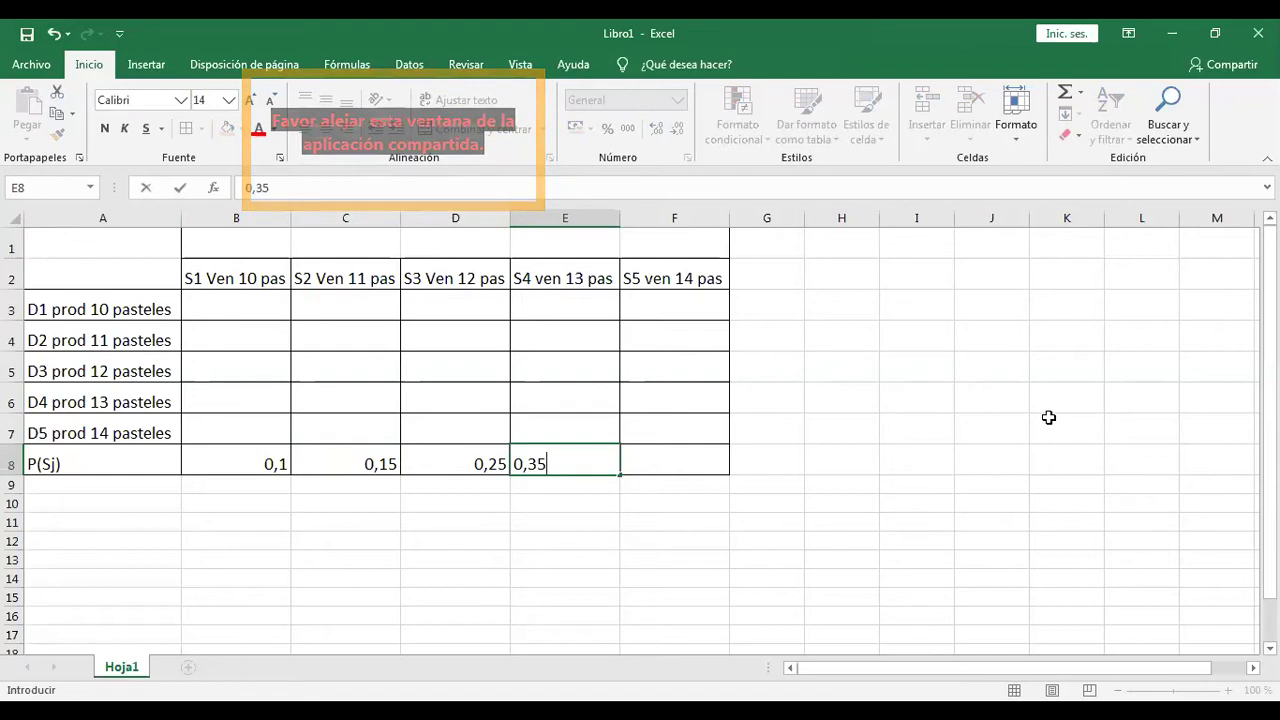
click(660, 456)
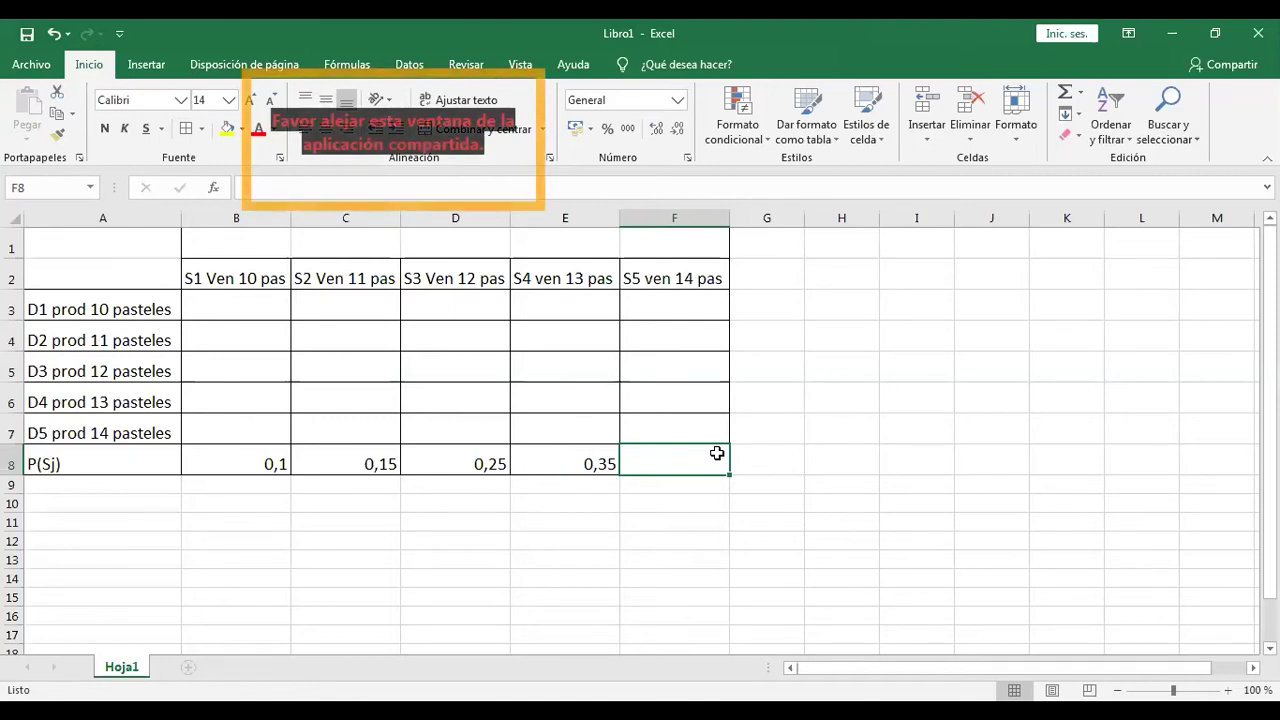
text(0,15)
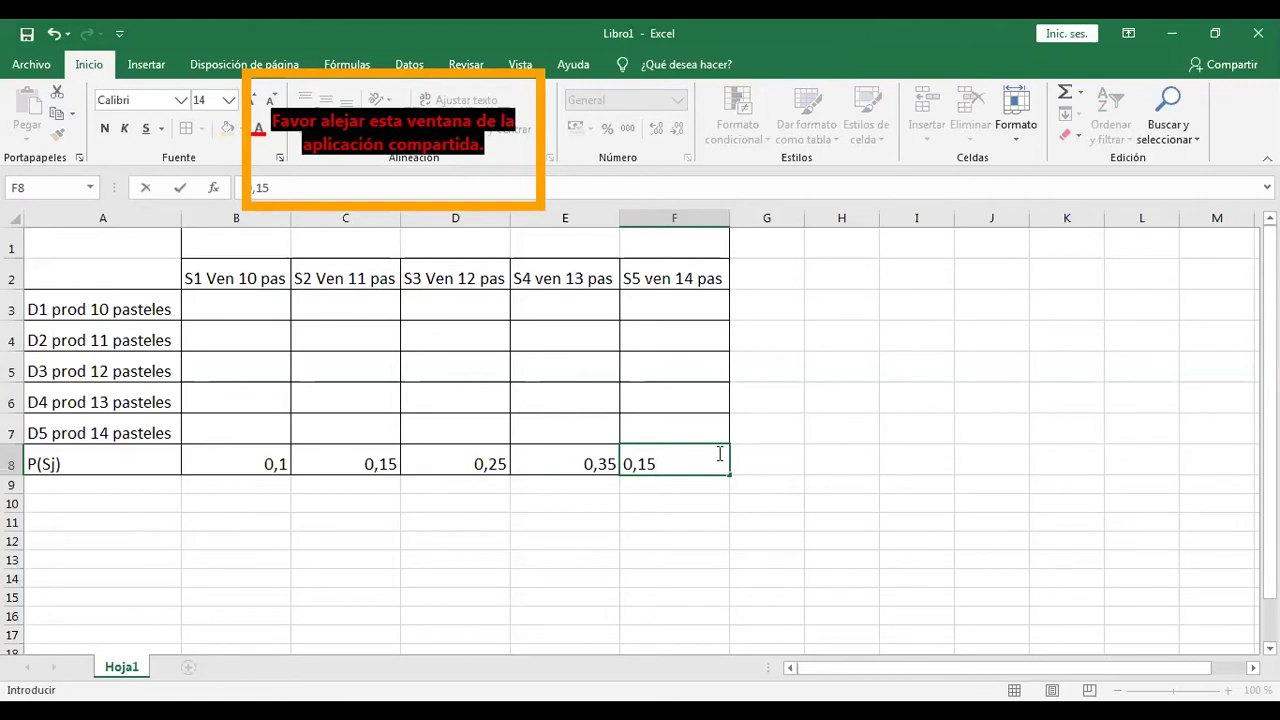
key(Return)
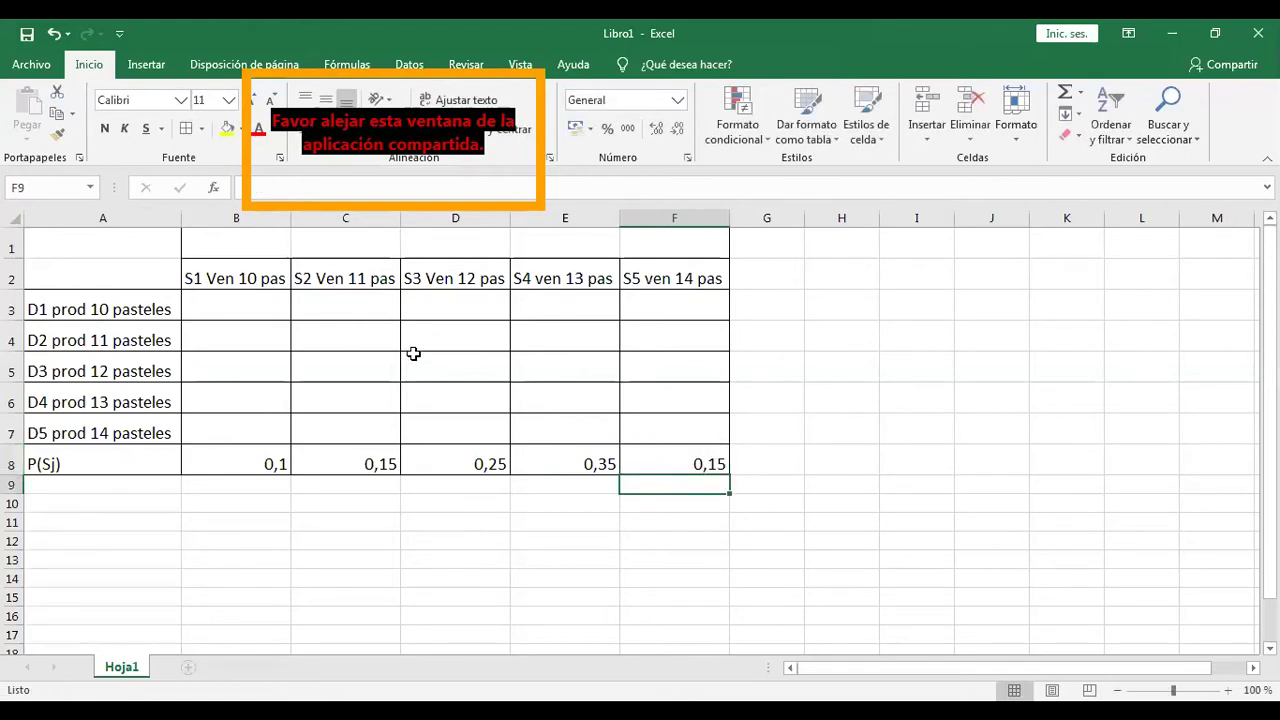
mouse_move(250, 278)
mouse_down()
mouse_move(494, 277)
mouse_move(703, 360)
mouse_move(704, 463)
mouse_up()
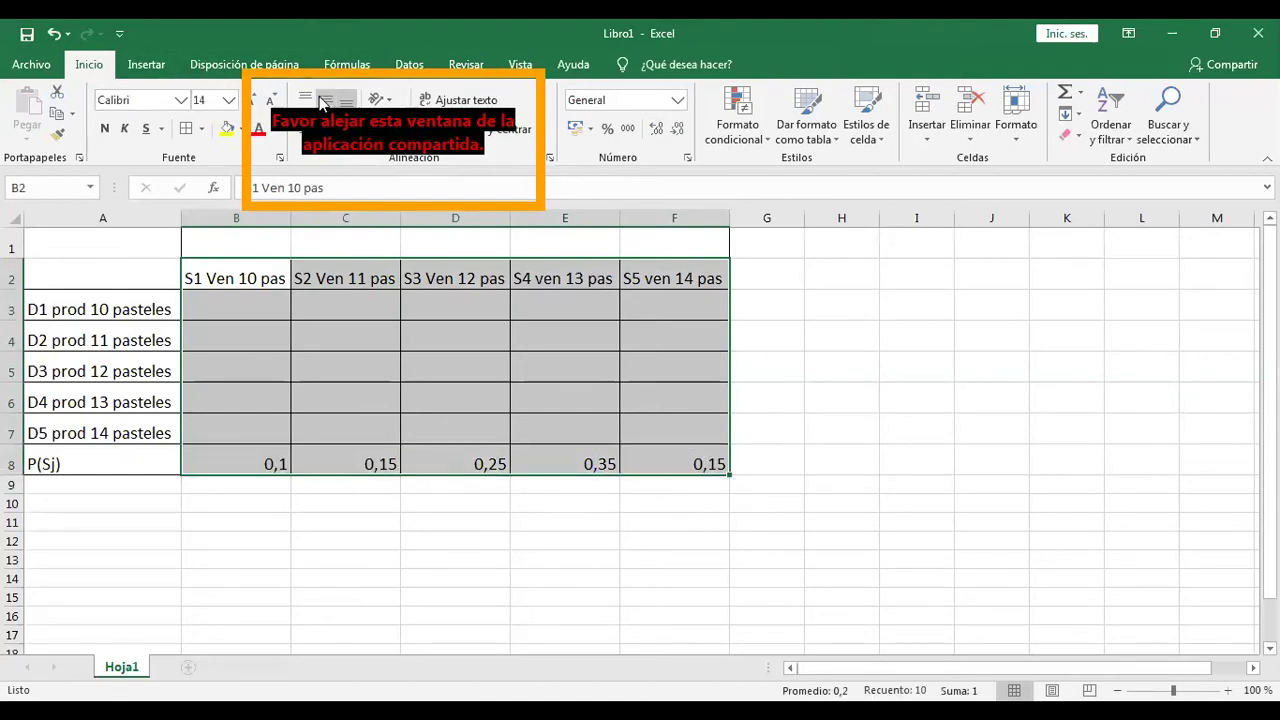
click(409, 66)
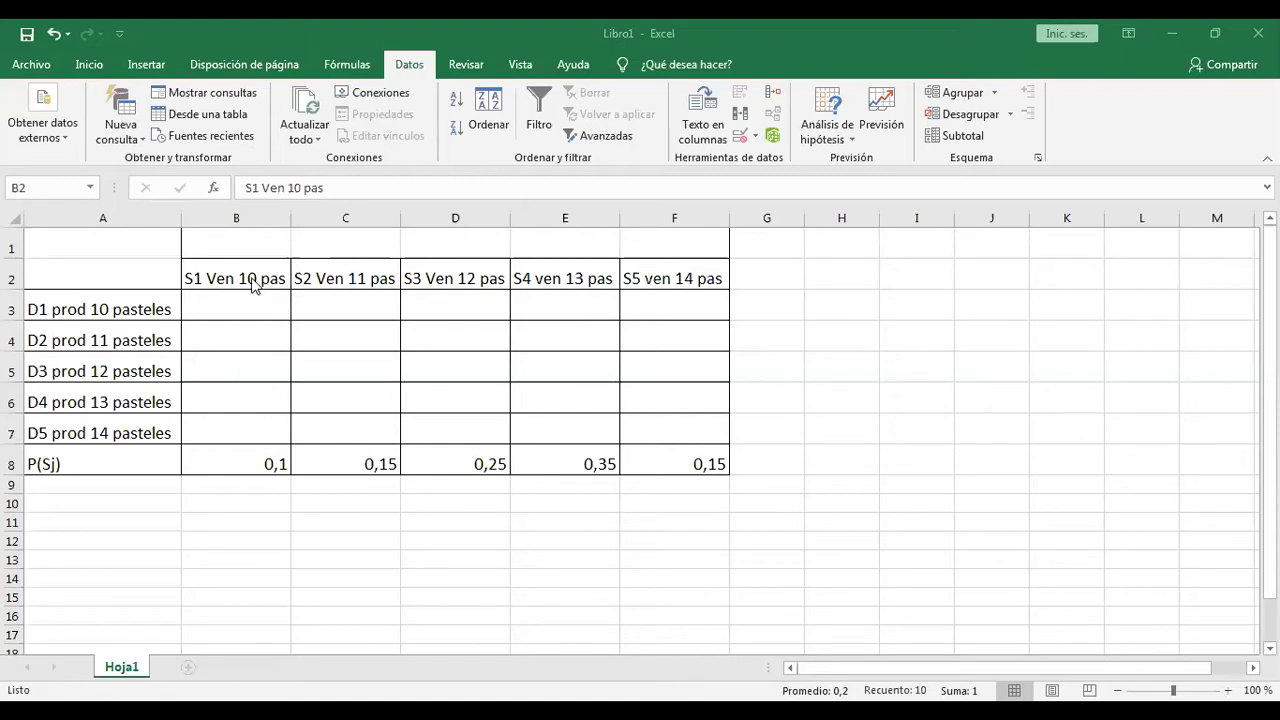
key(ctrl+shift+End)
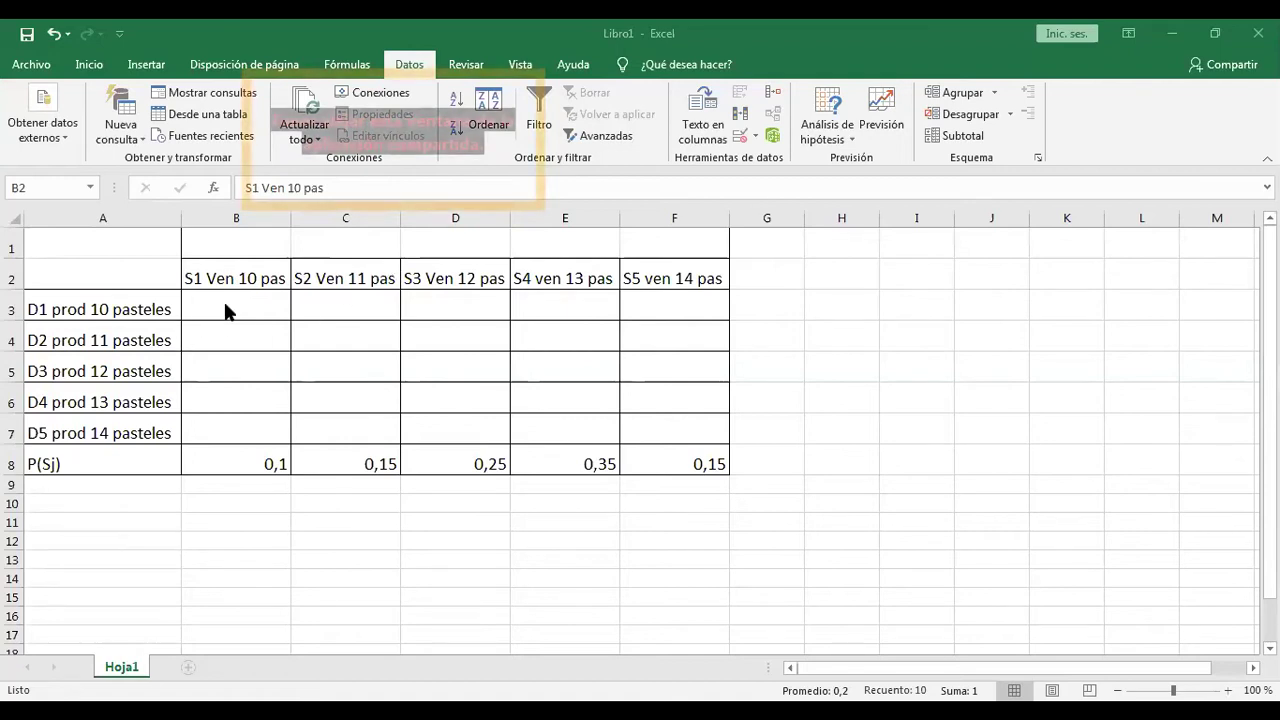
key(ctrl+shift+End)
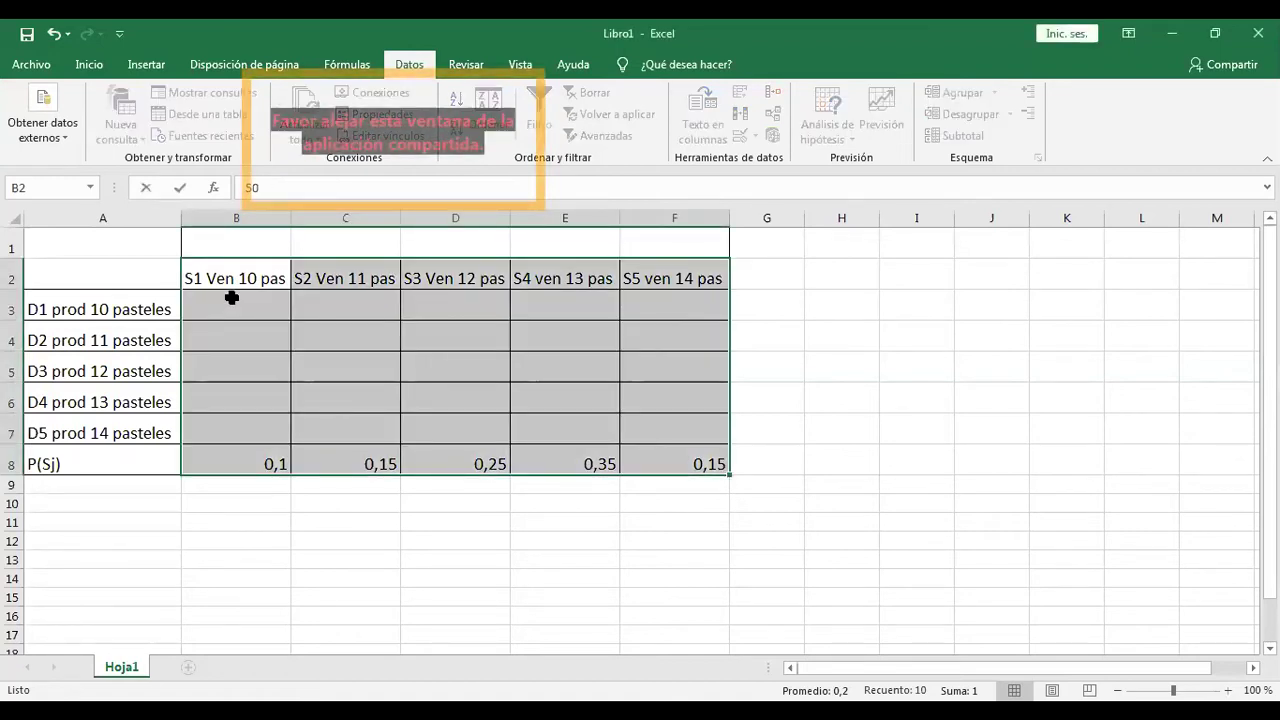
text(50)
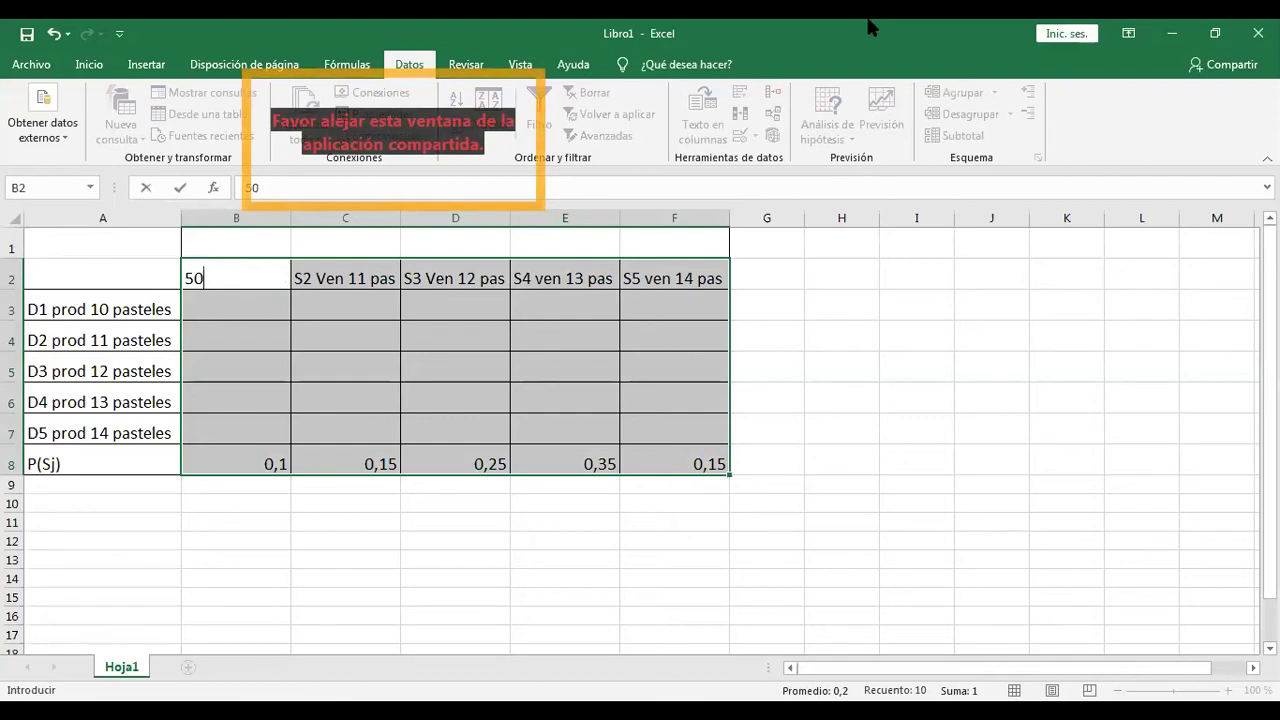
key(Escape)
- Fill the "D1 prod 10 pasteles" row with a payoff of 50 in each of cells B3 to F3
click(226, 306)
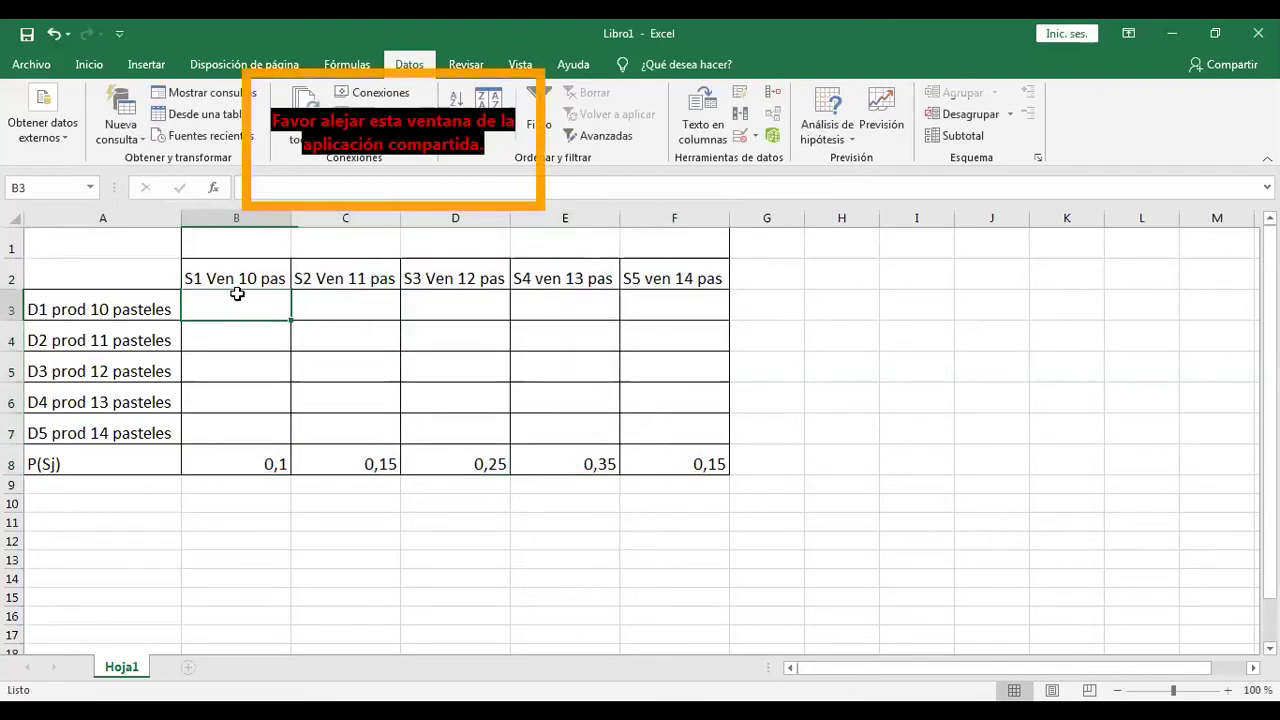
text(50)
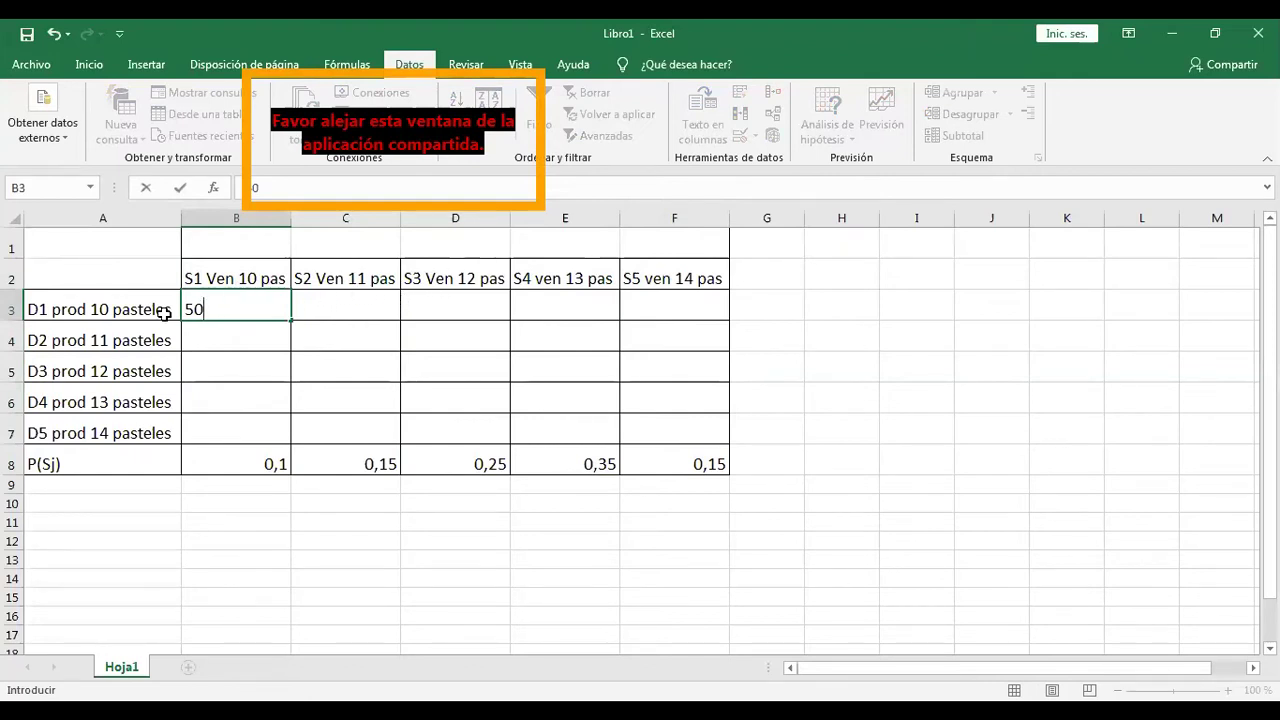
click(356, 308)
text(50)
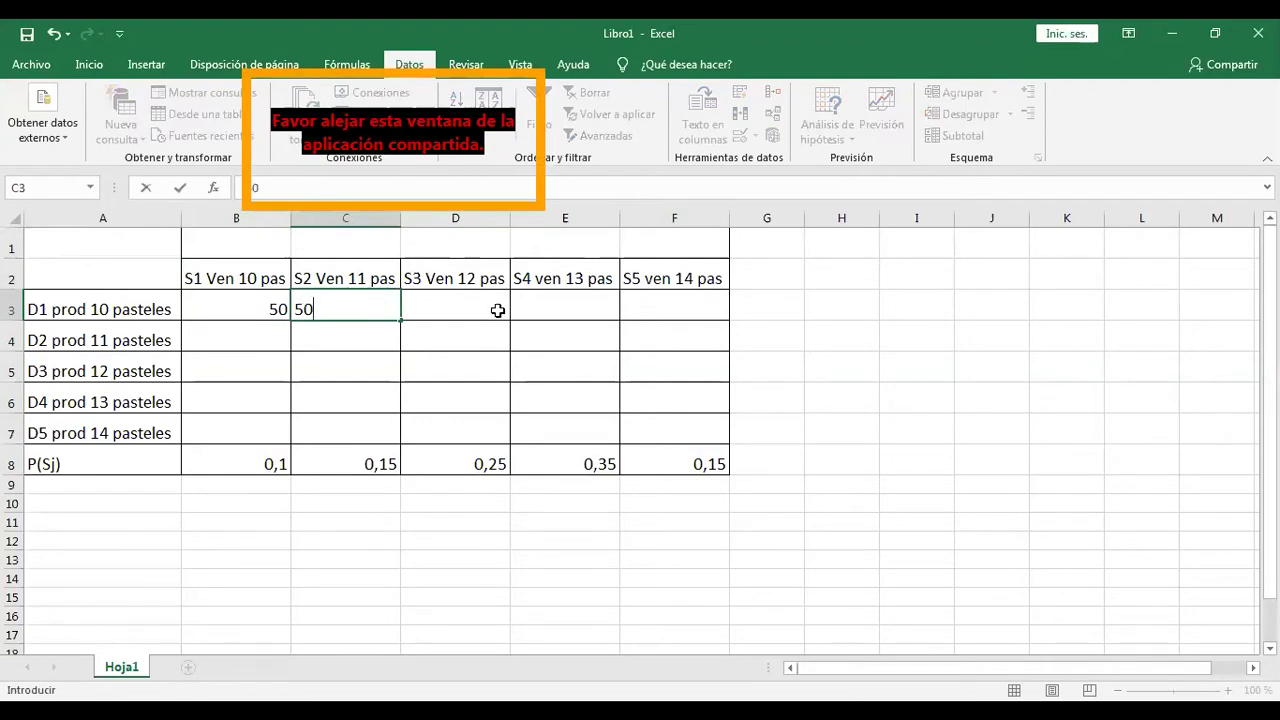
click(481, 316)
text(50)
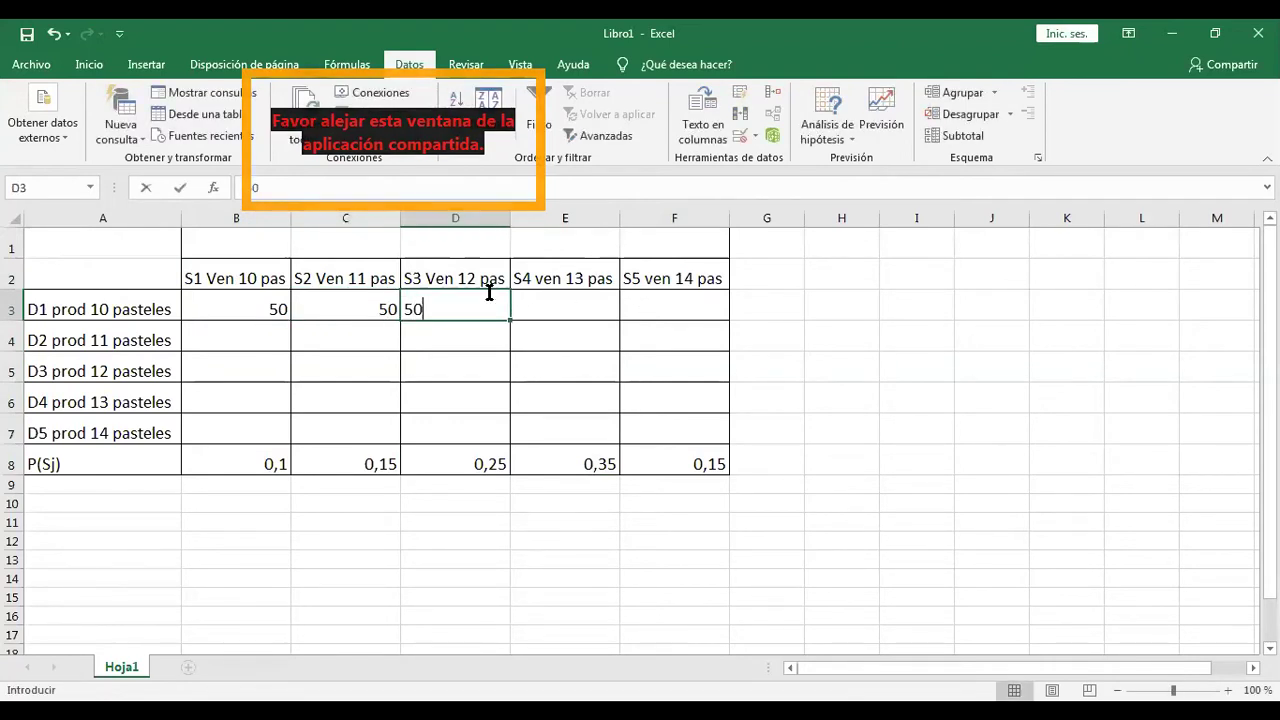
click(571, 296)
text(50)
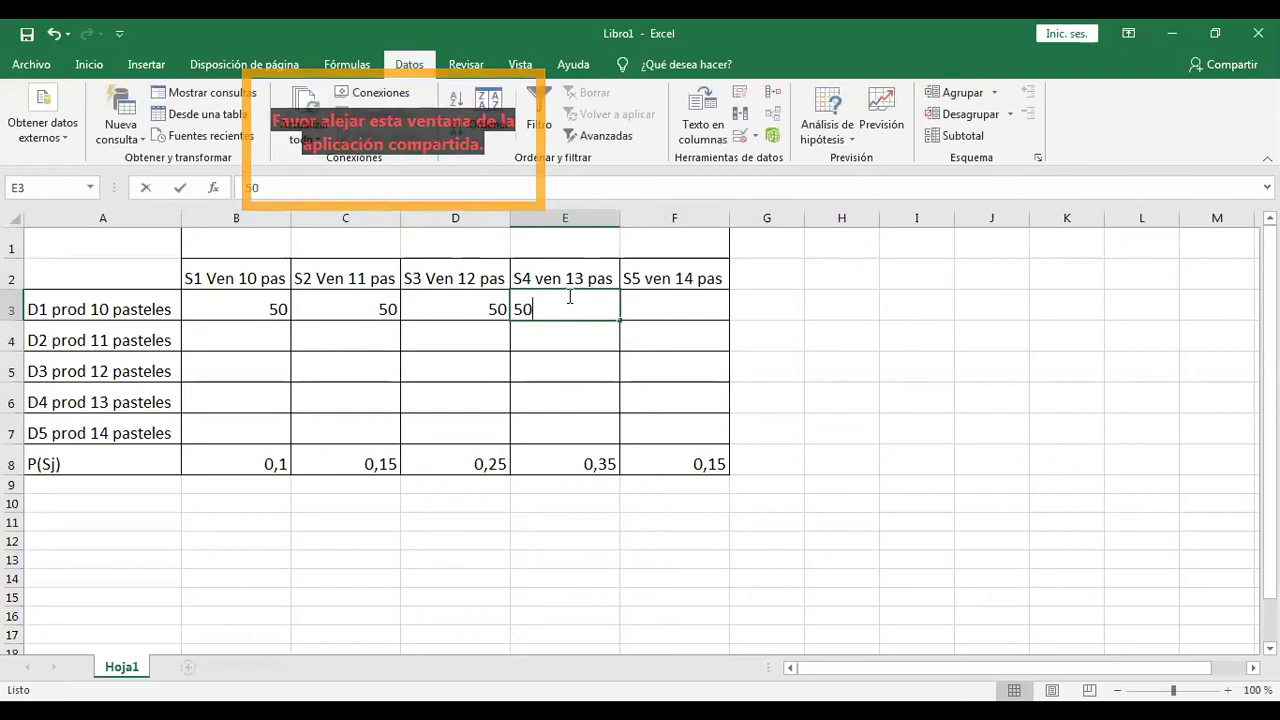
click(683, 301)
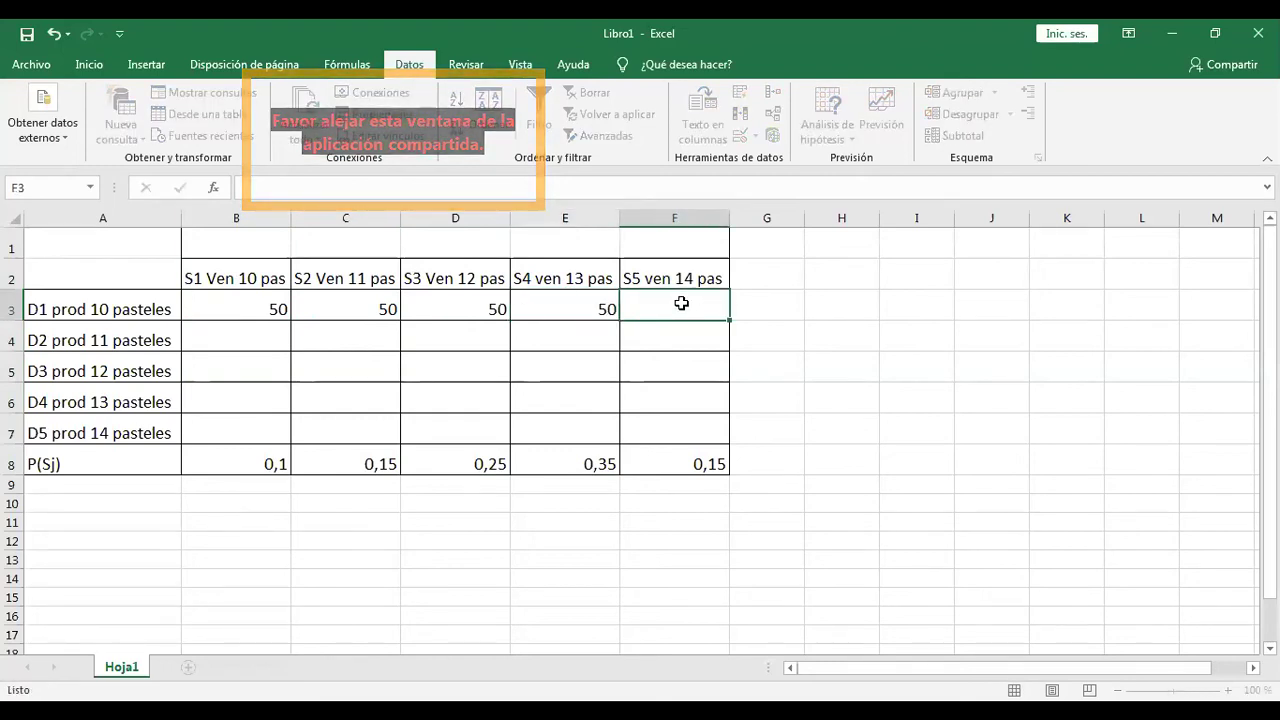
text(50)
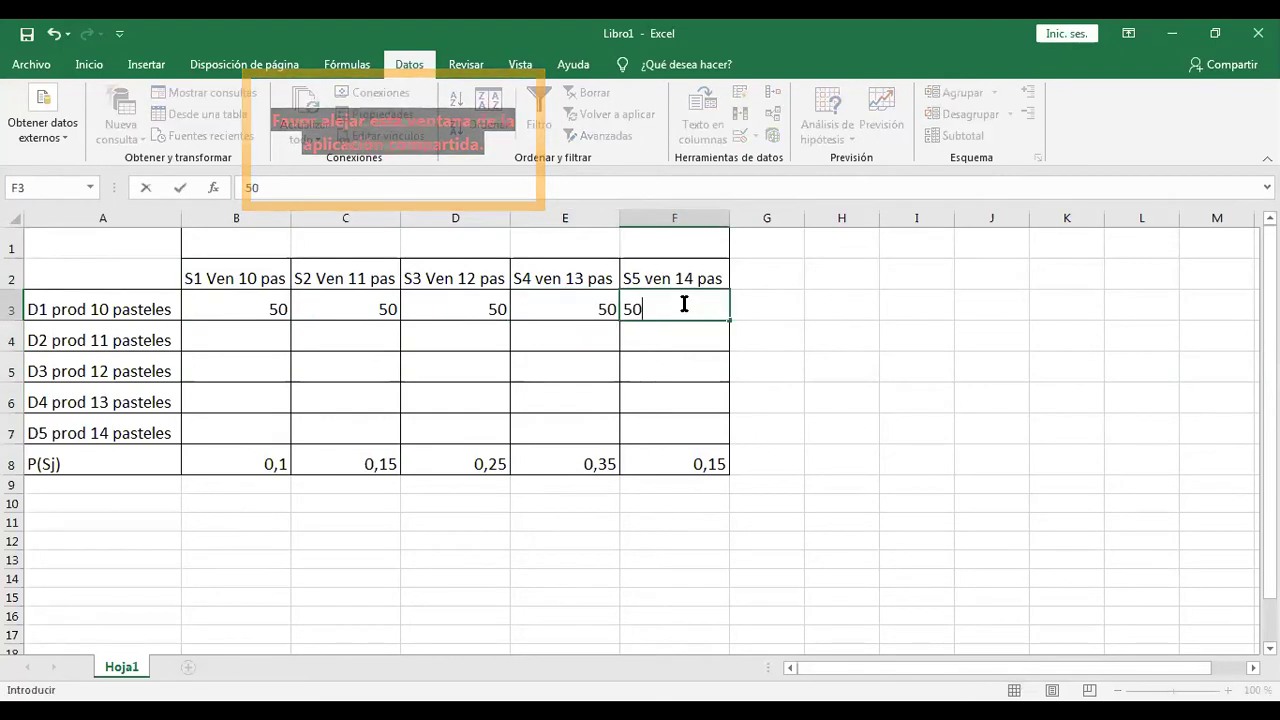
- Enter the first "D2 prod 11 pasteles" payoffs: 40 in cell B4 and 55 in cell C4
click(252, 342)
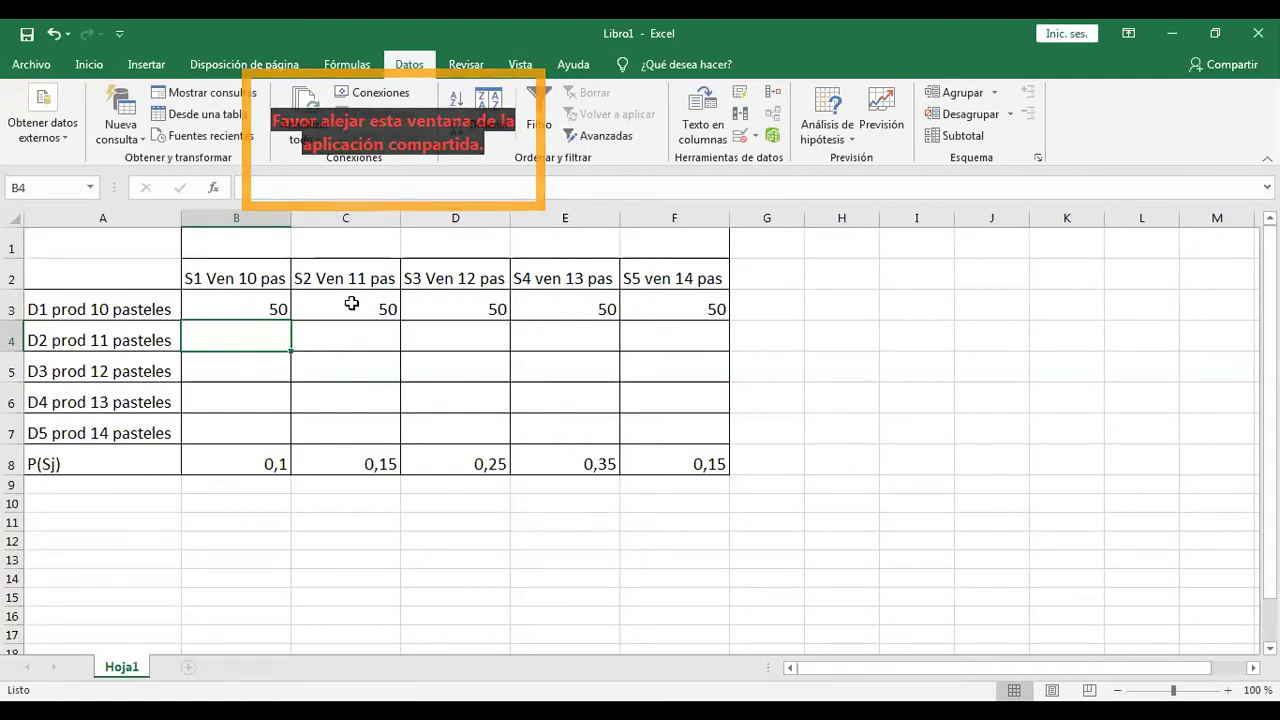
text(40)
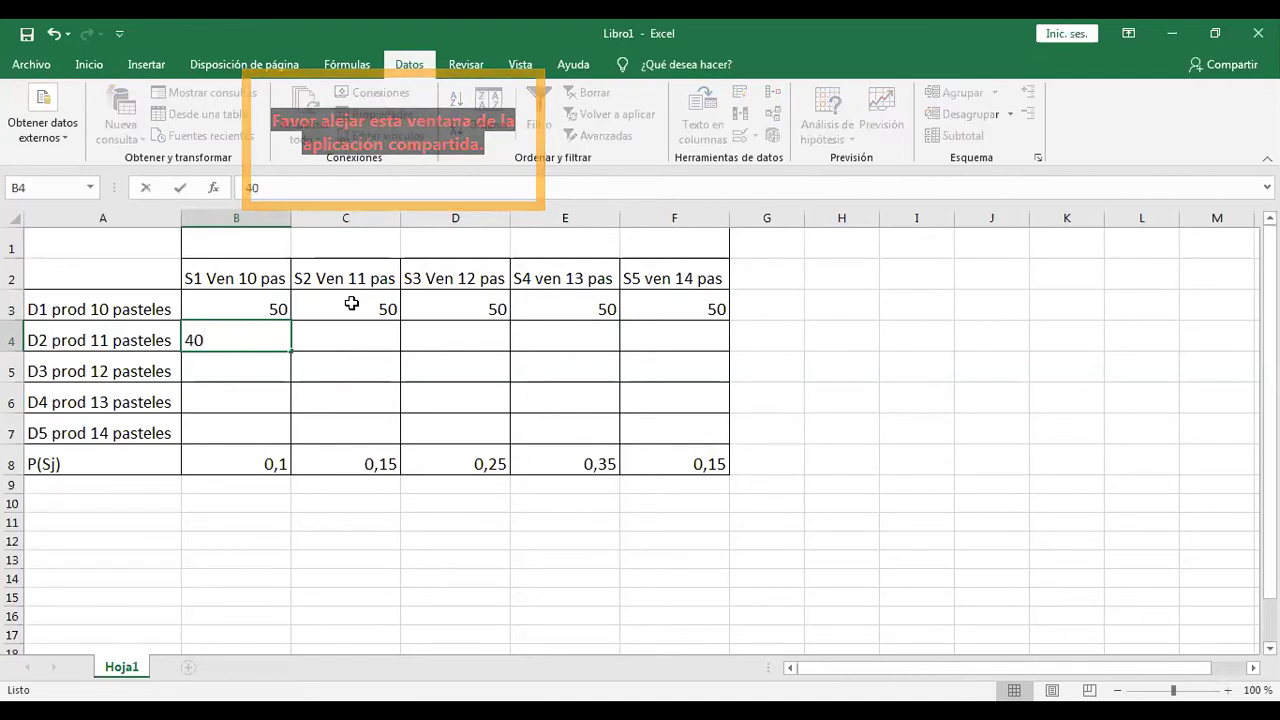
key(Tab)
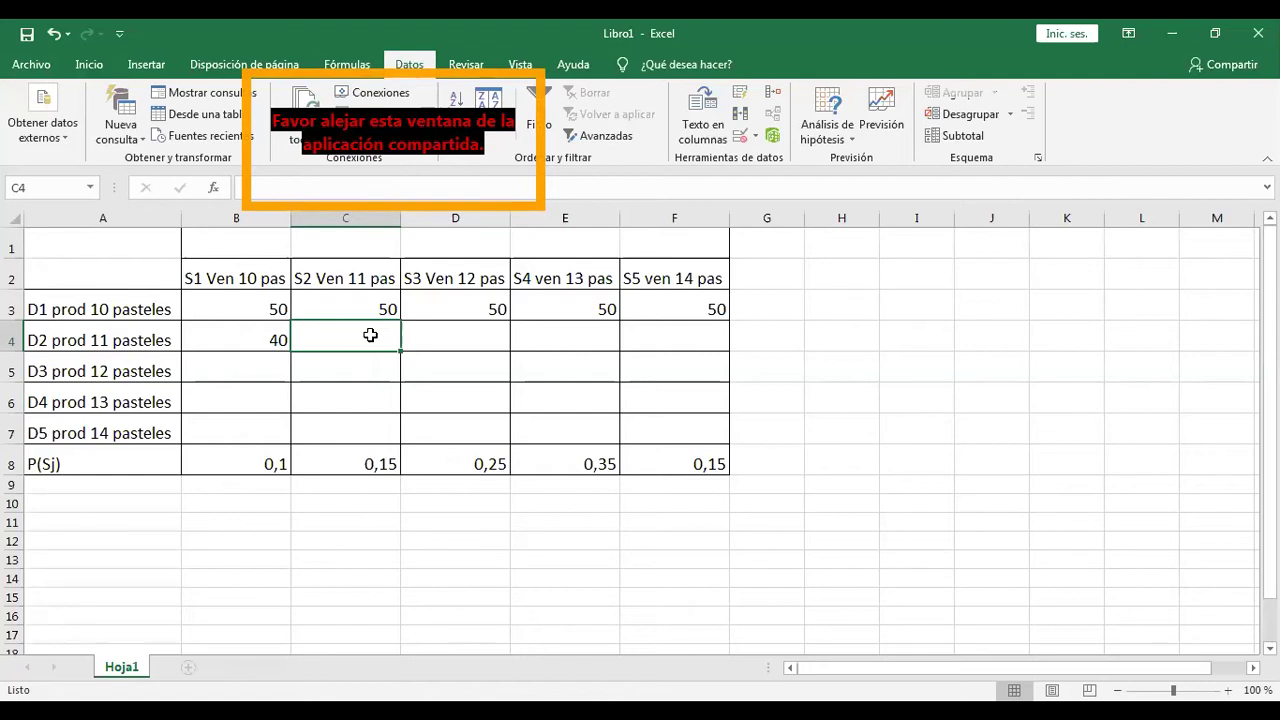
text(55)
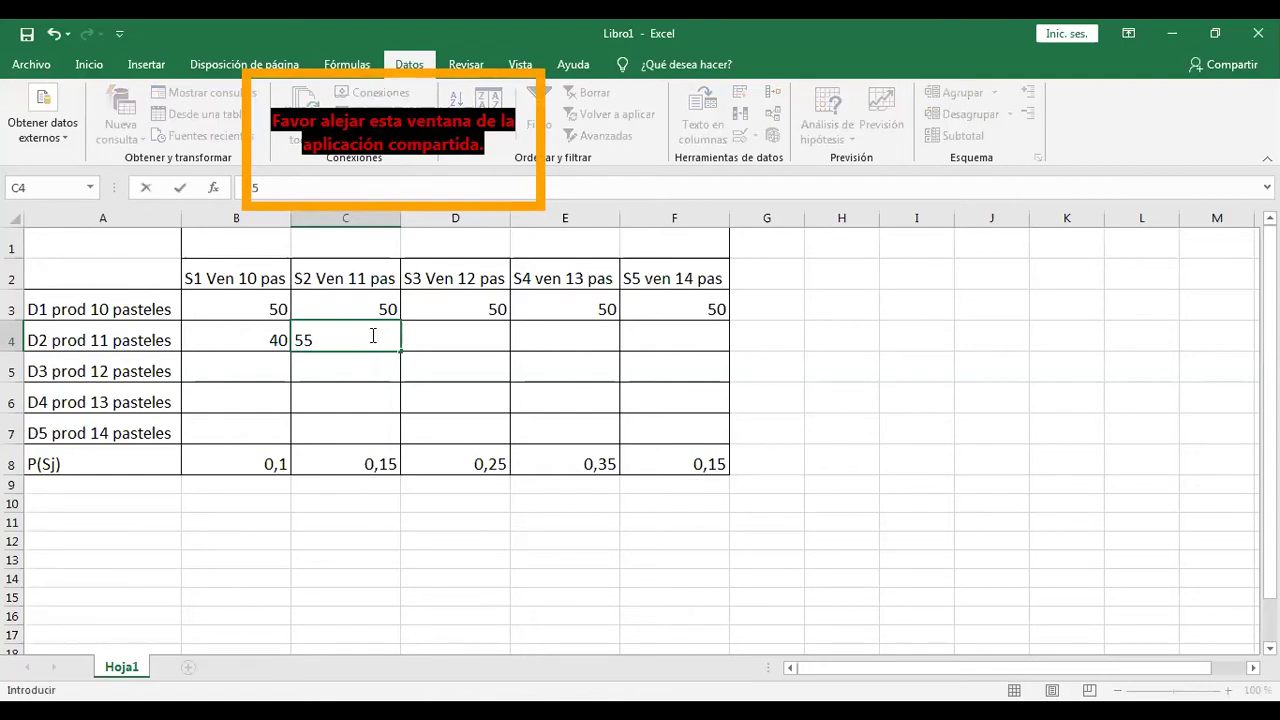
key(Return)
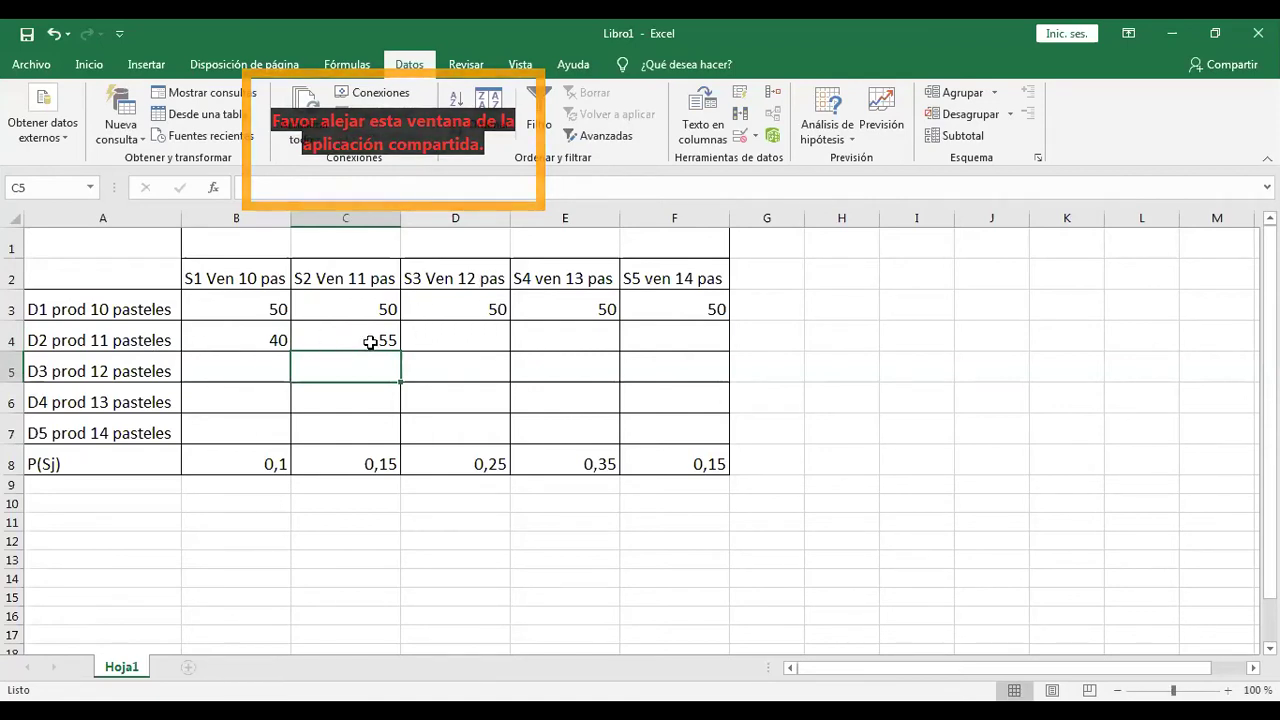
- Complete the "D2 prod 11 pasteles" row with a payoff of 55 in cells D4, E4 and F4
click(434, 339)
text(55)
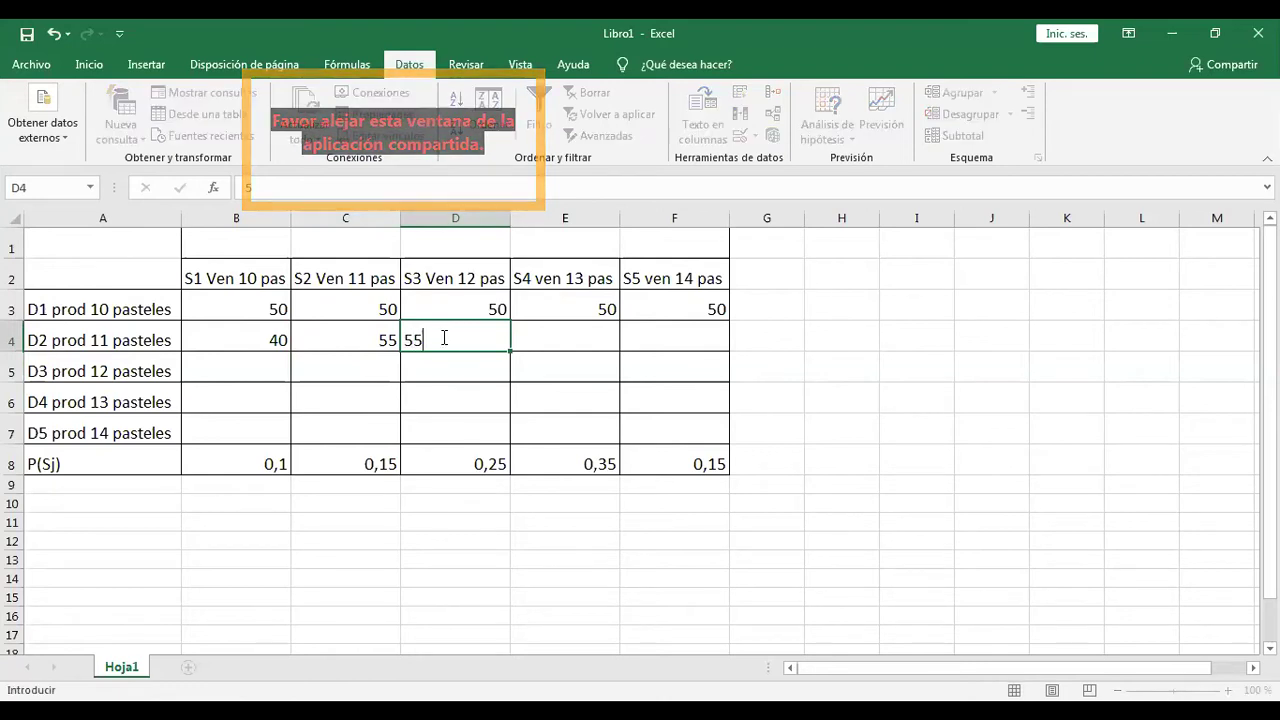
key(Return)
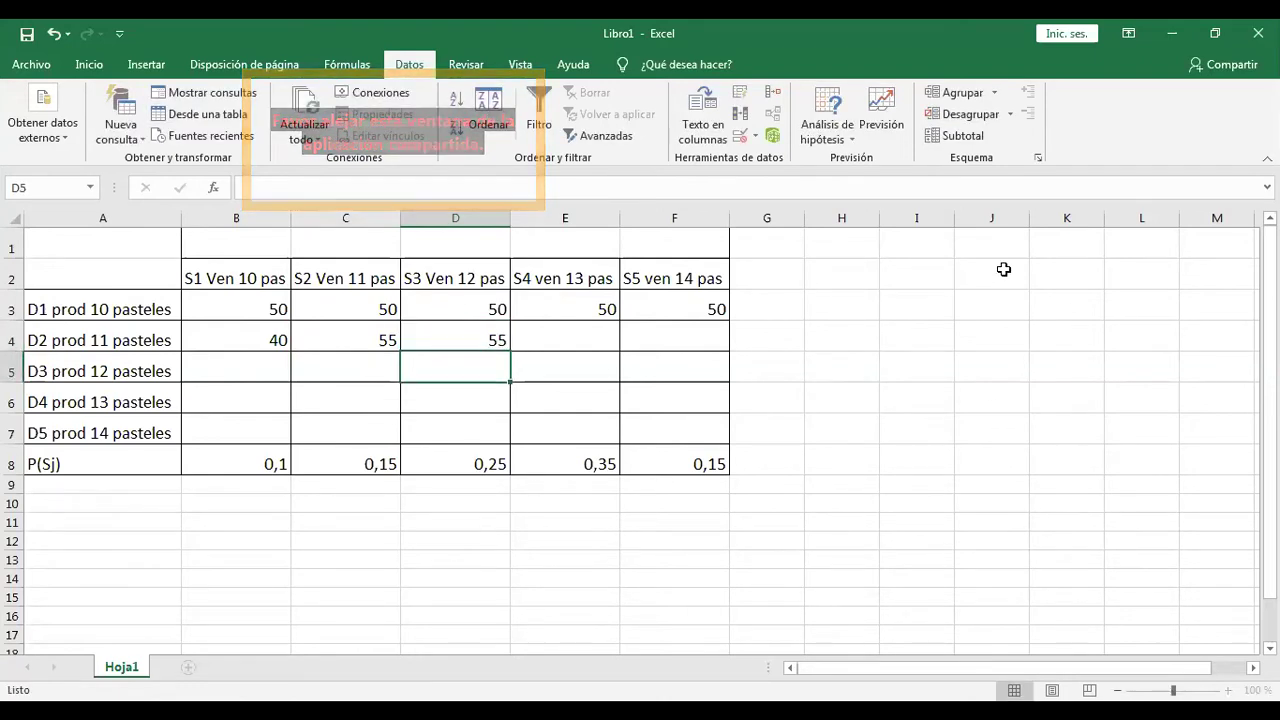
click(580, 335)
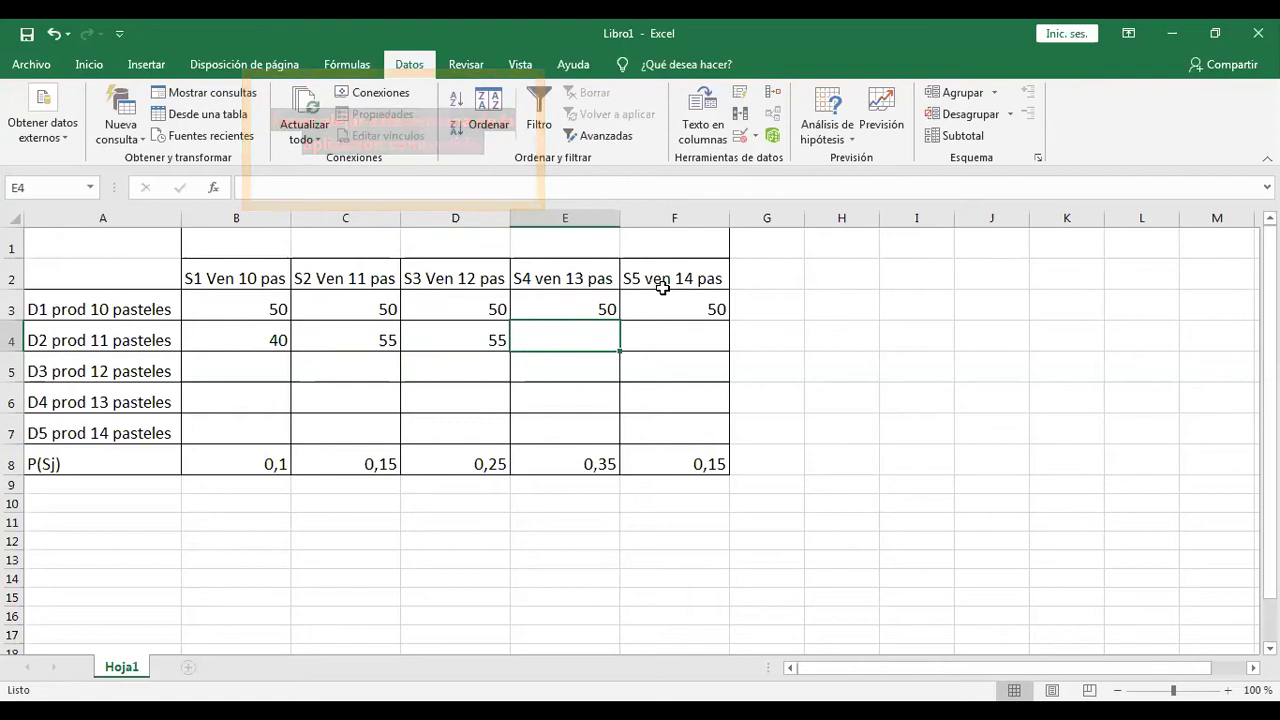
text(55)
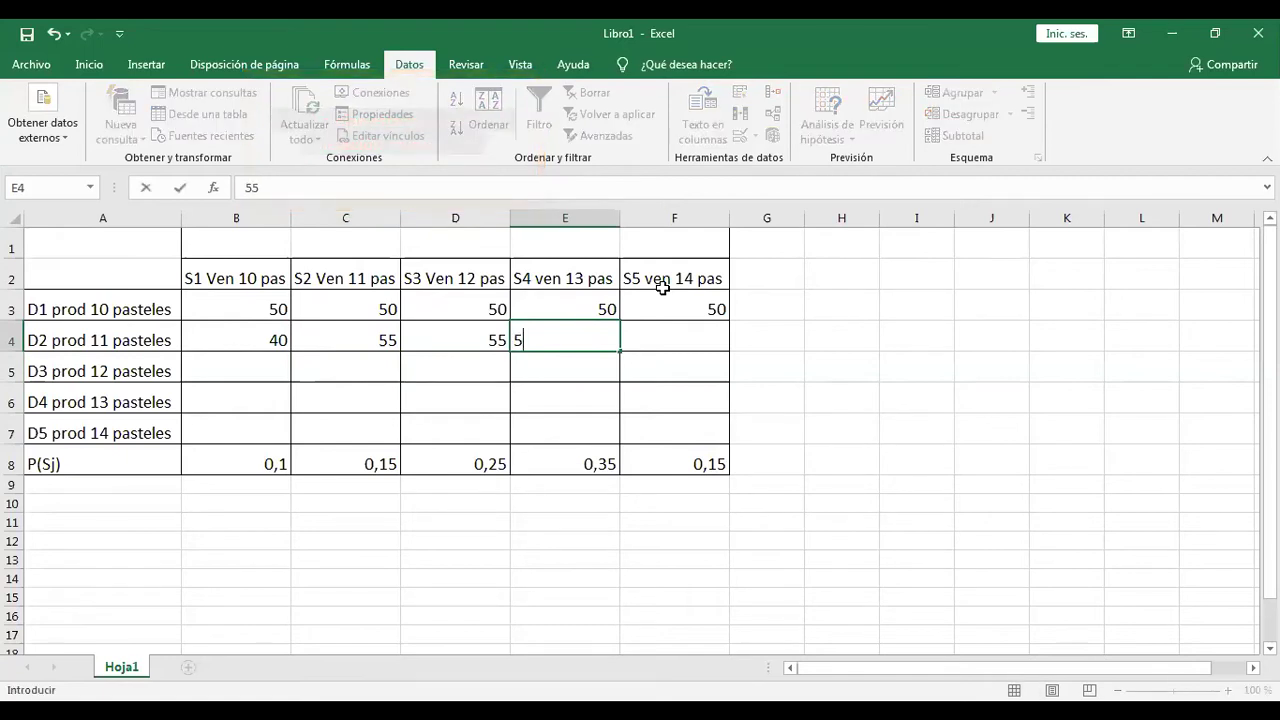
click(664, 338)
text(55)
key(Return)
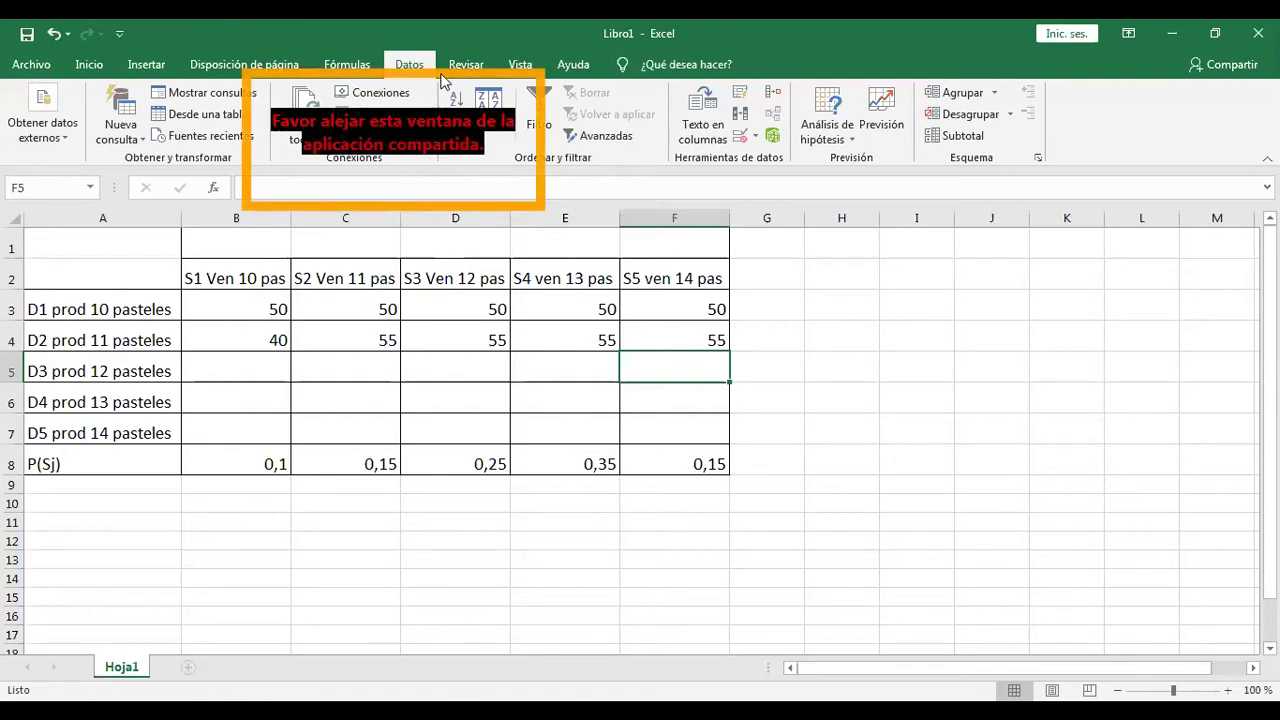
- Enter the first "D3 prod 12 pasteles" payoffs: 30 in cell B5 and 45 in cell C5
click(265, 366)
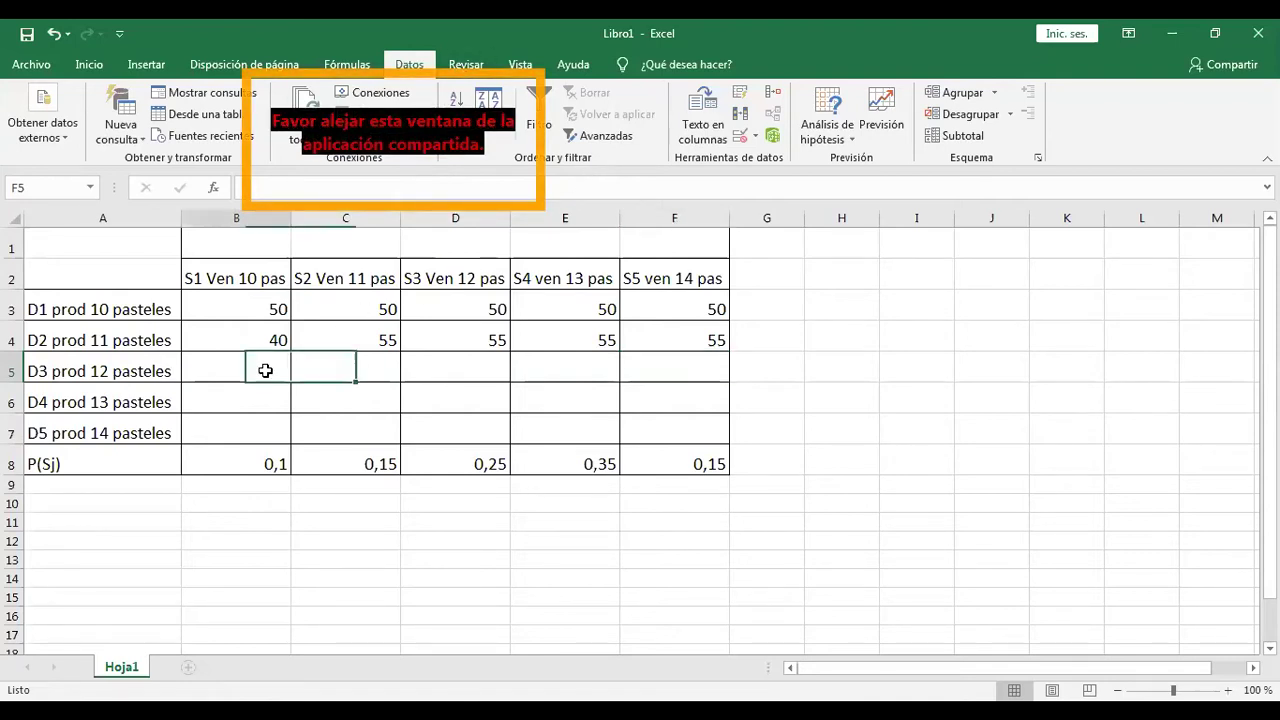
text(30)
key(Return)
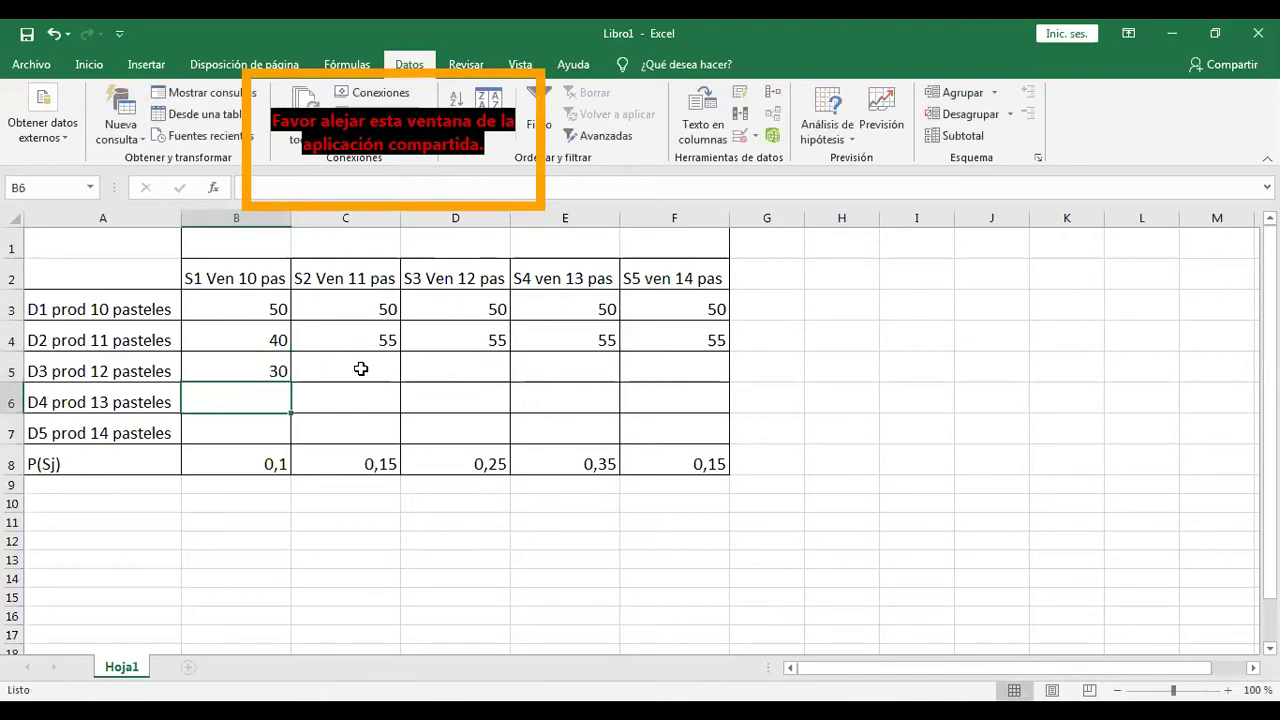
click(361, 369)
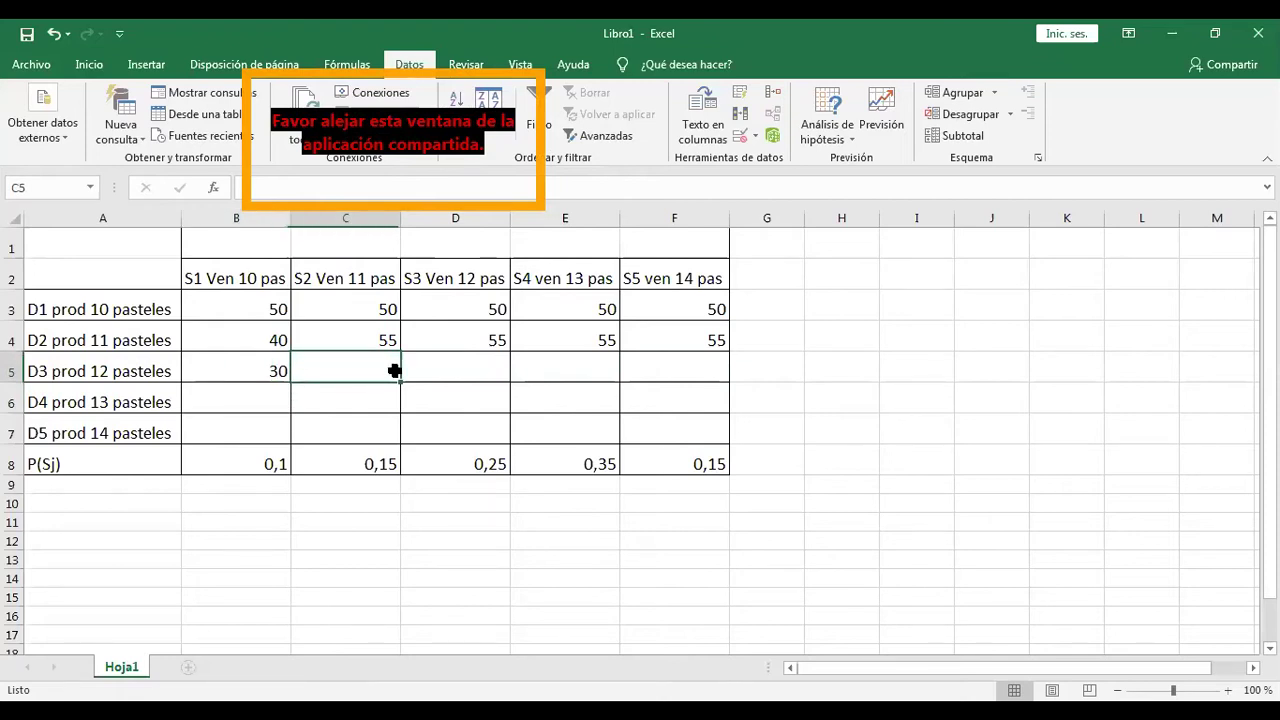
text(45)
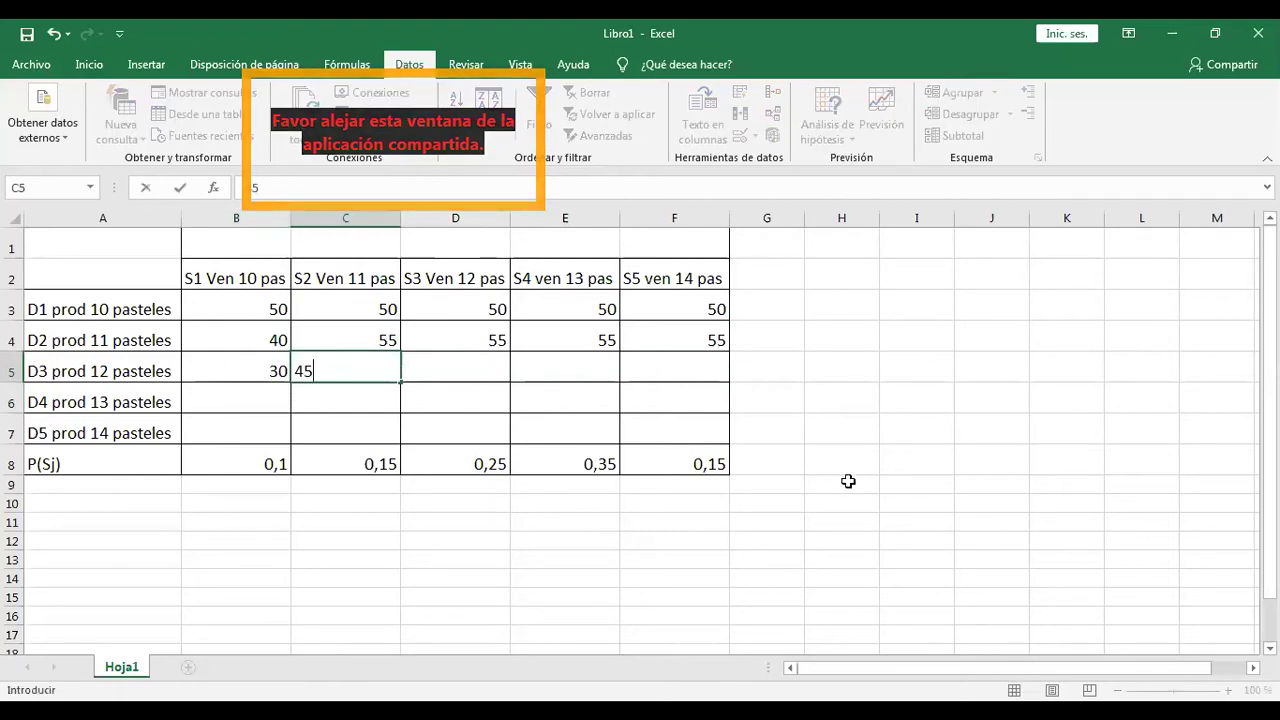
- Complete the "D3 prod 12 pasteles" row with a payoff of 60 in cells D5, E5 and F5
click(481, 370)
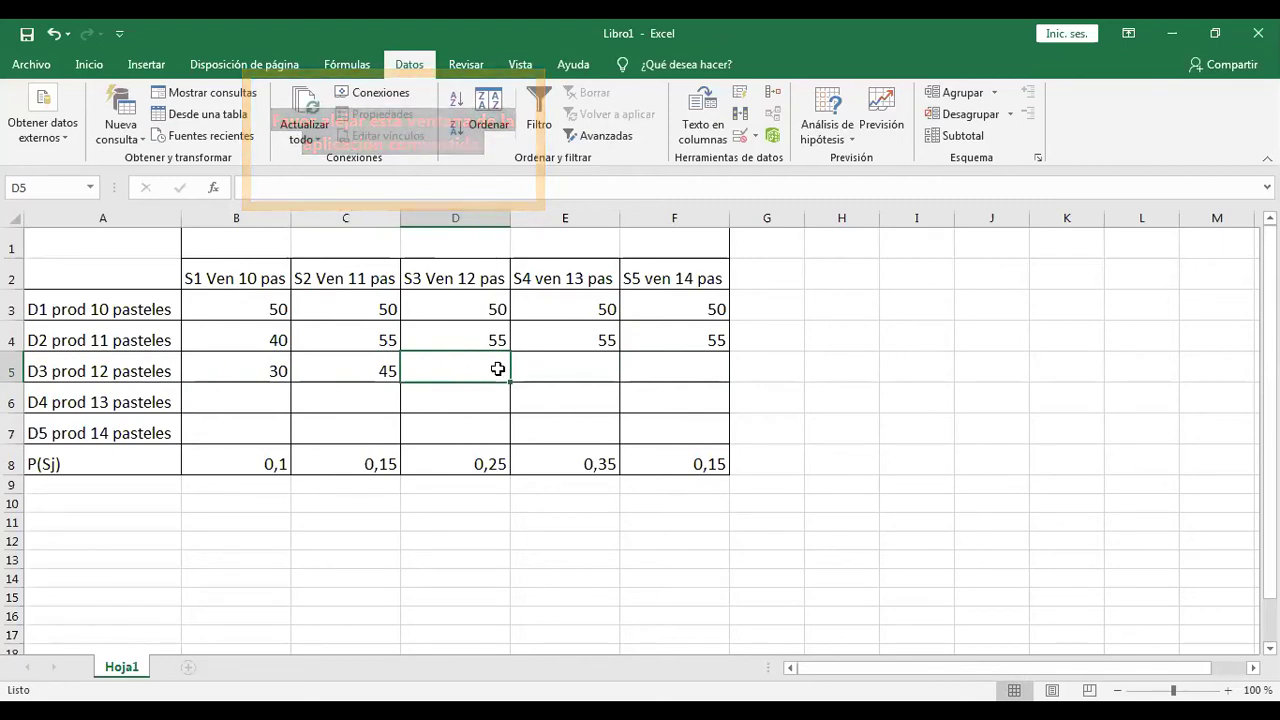
text(60)
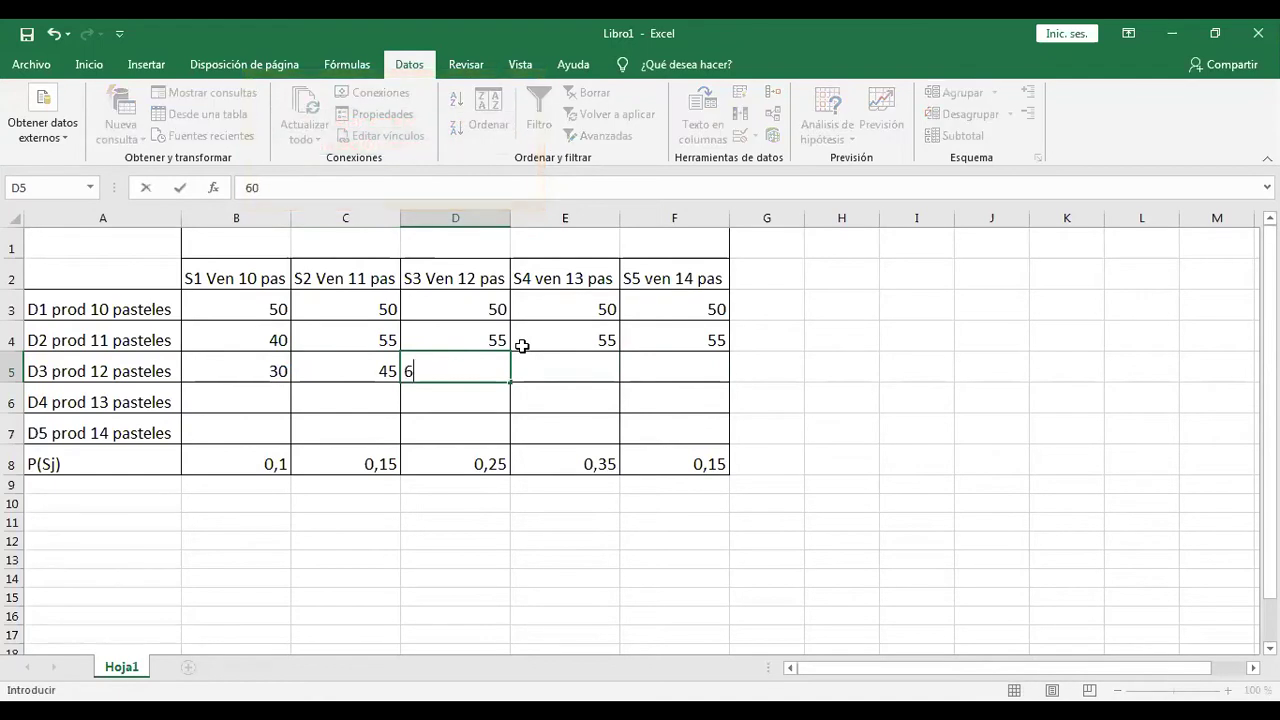
click(597, 371)
text(60)
click(675, 364)
text(60)
click(651, 408)
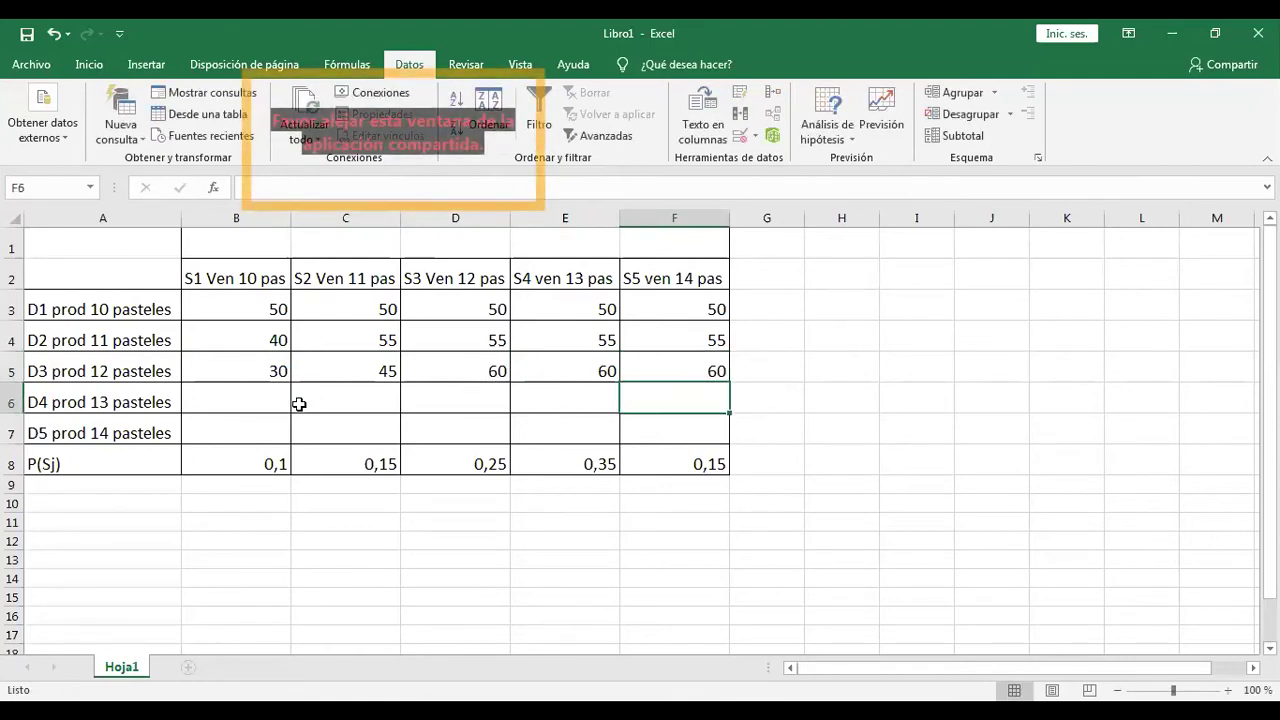
- Enter payoffs for "D4 prod 13 pasteles": 20 in cell B6 and 50 in cell C6
click(254, 404)
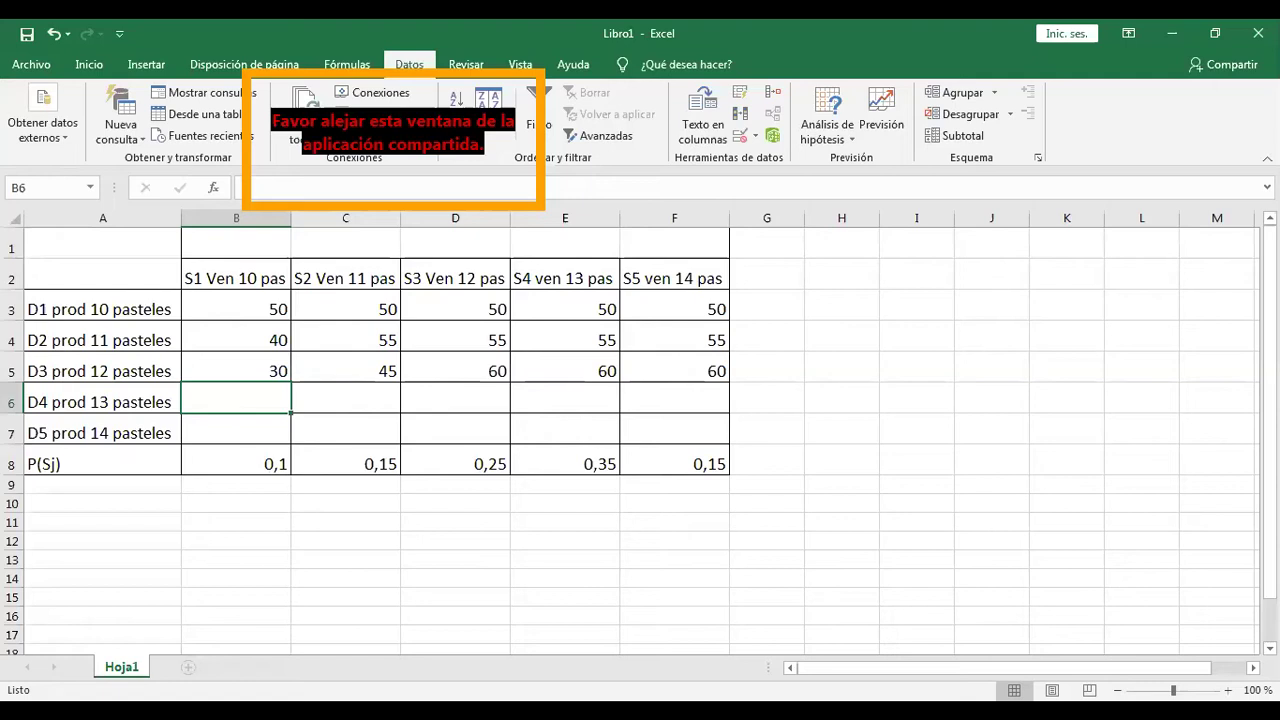
text(20)
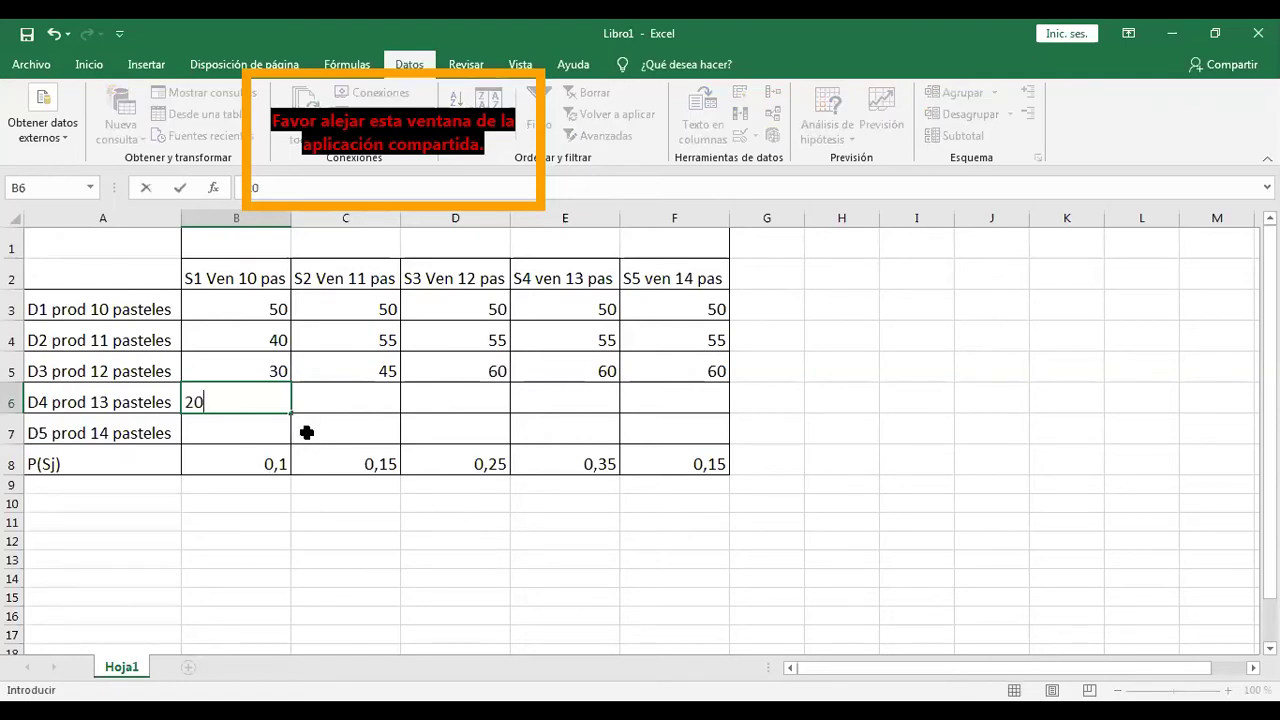
click(358, 403)
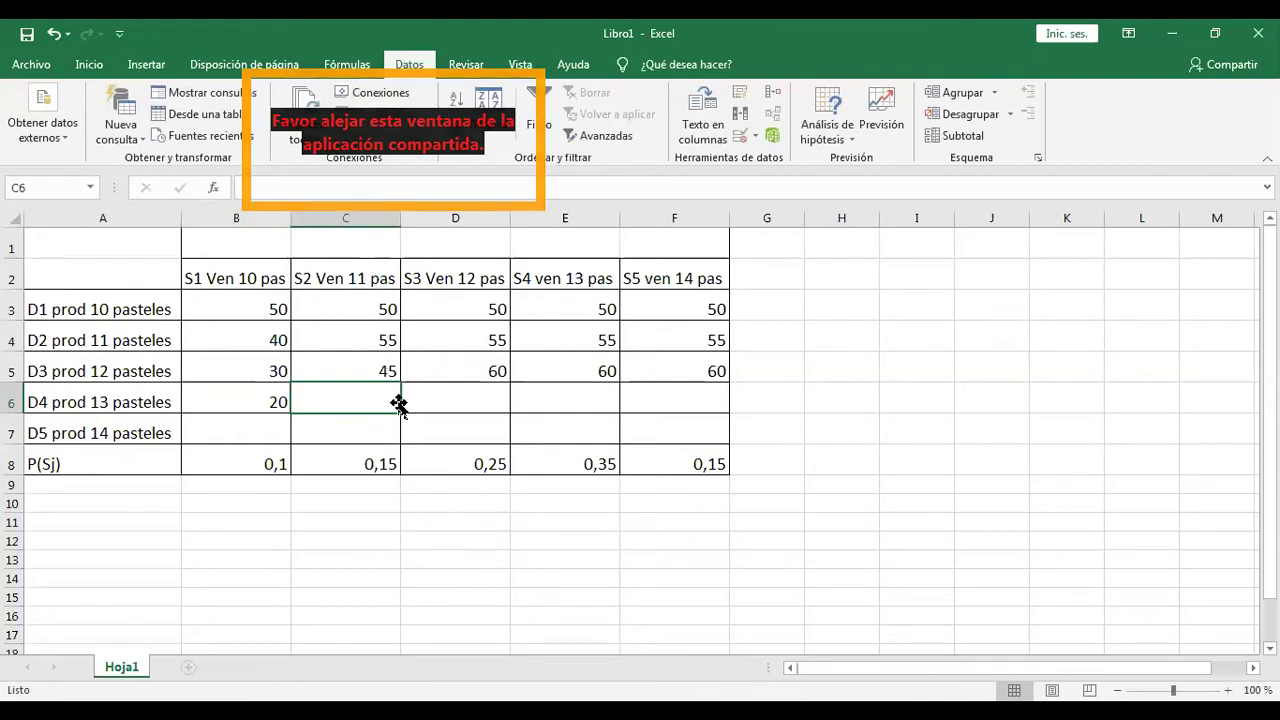
text(50)
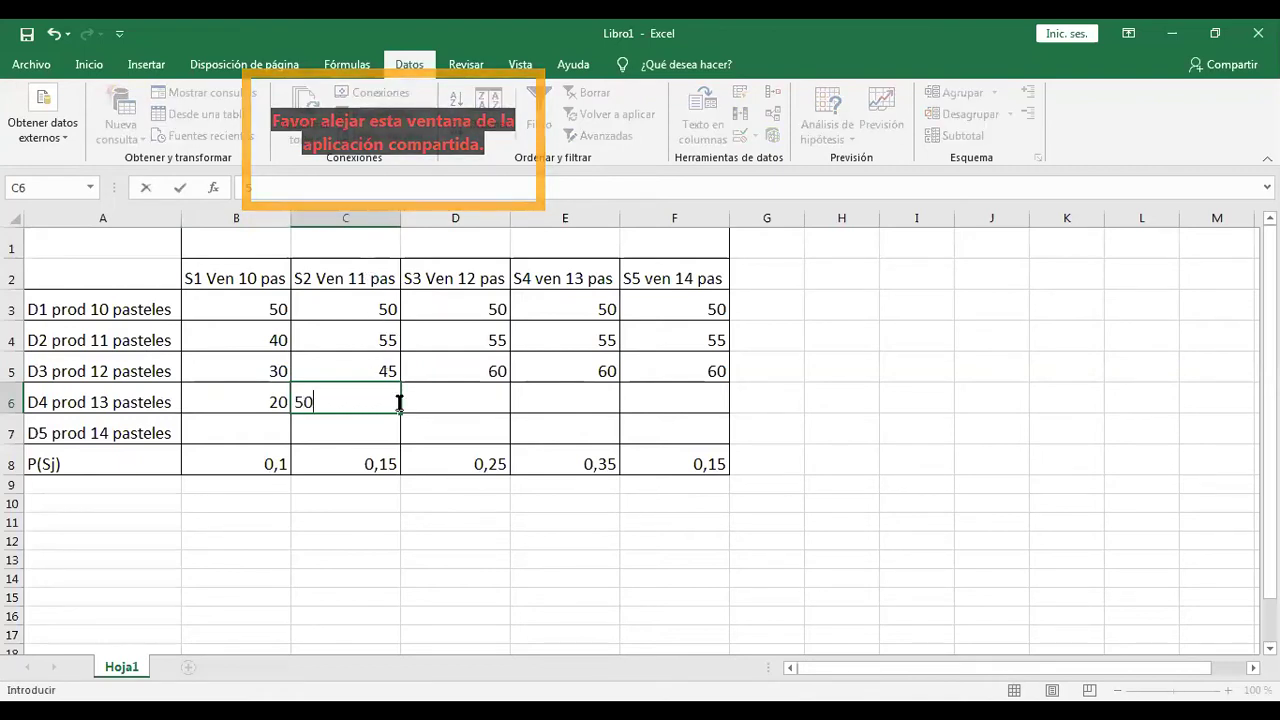
click(424, 401)
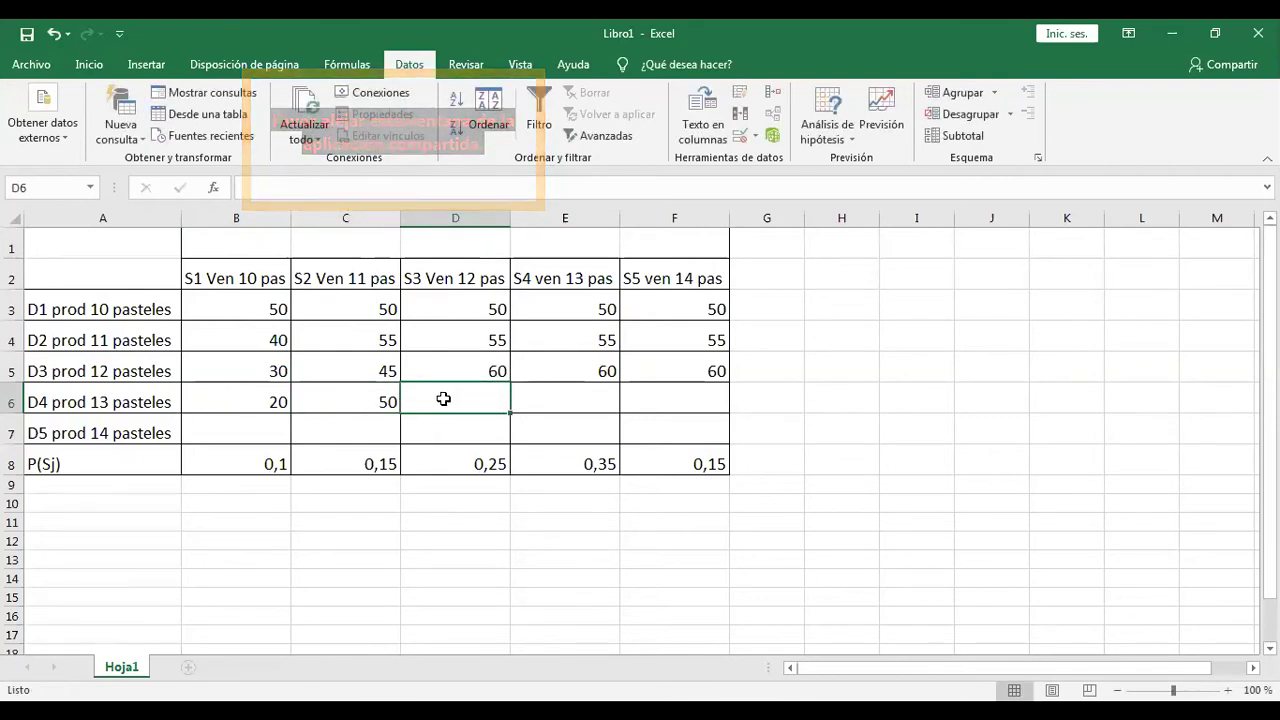
- Correct the "D4 prod 13 pasteles" payoff under S2 in cell C6 to 35
click(376, 404)
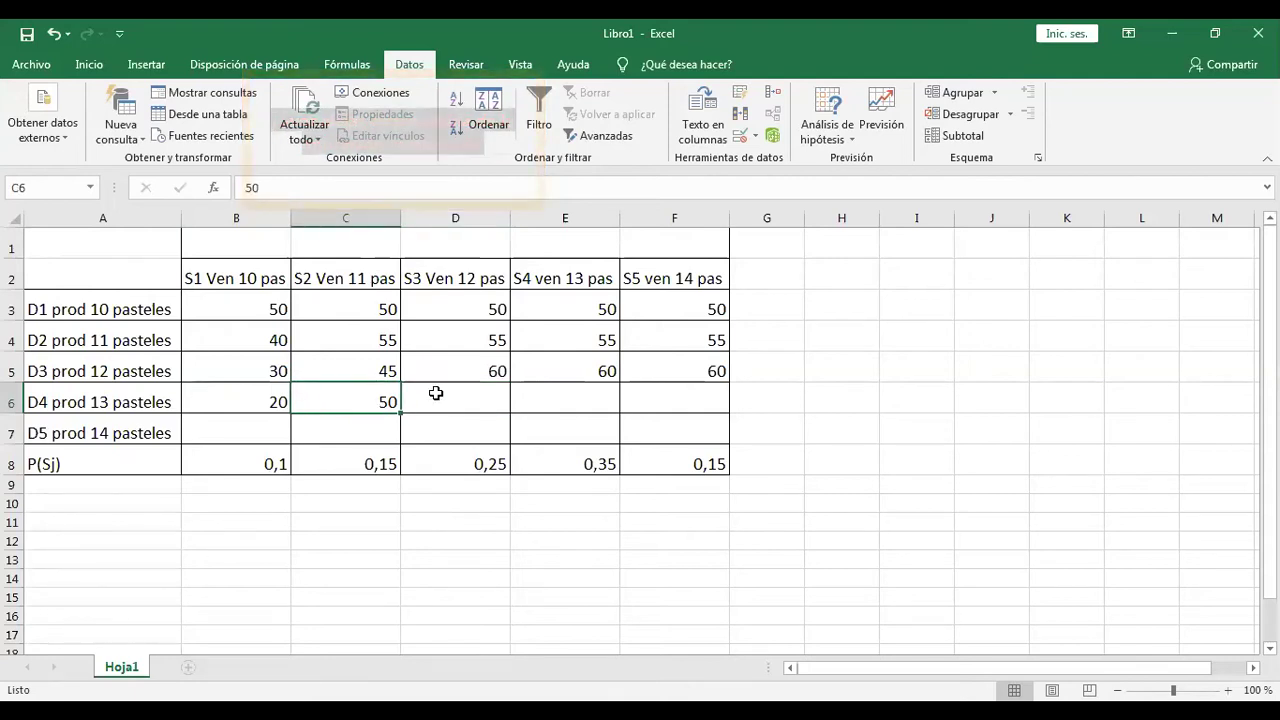
key(BackSpace)
text(35)
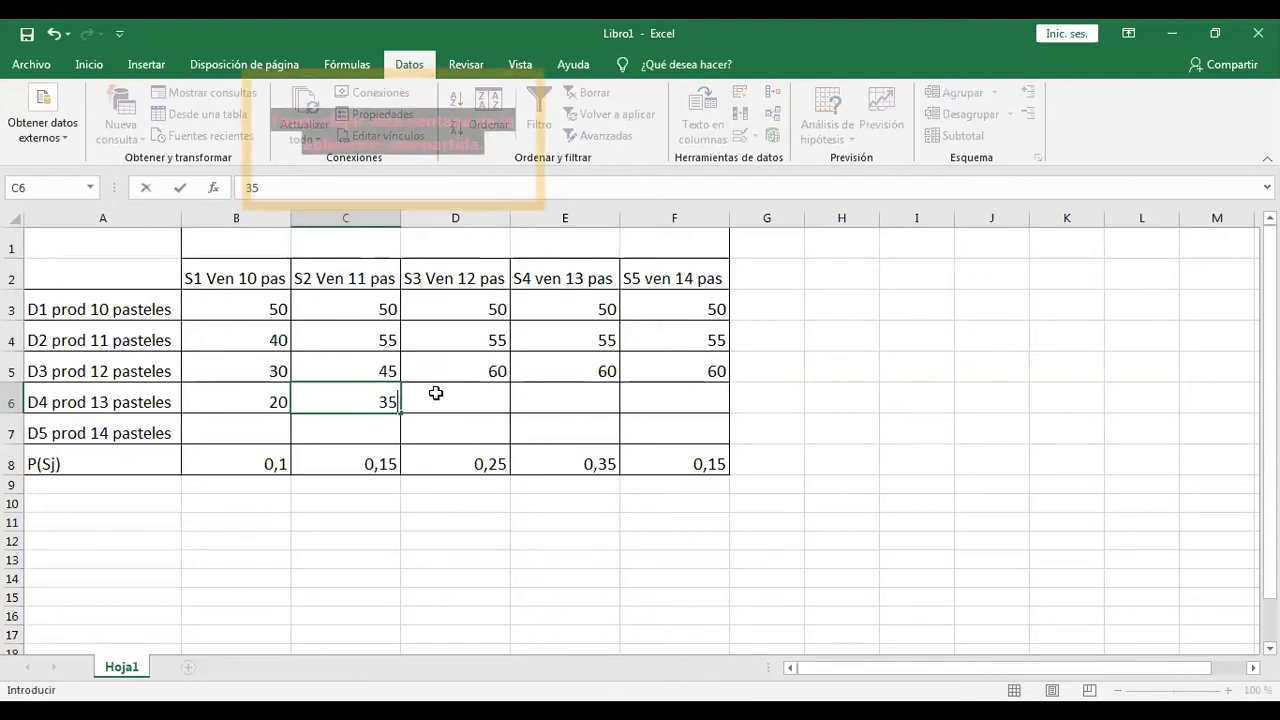
- Complete the "D4 prod 13 pasteles" row with payoffs of 50 in cell D6 and 65 in cells E6 and F6
click(470, 395)
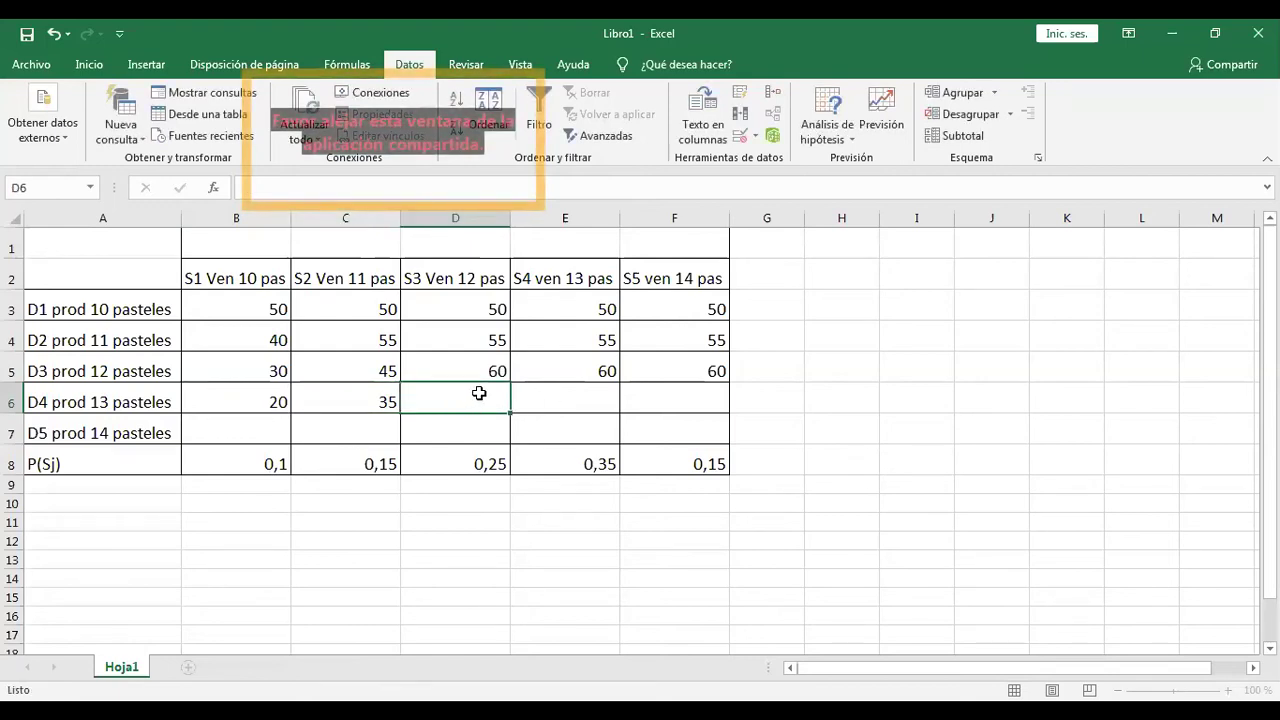
text(50)
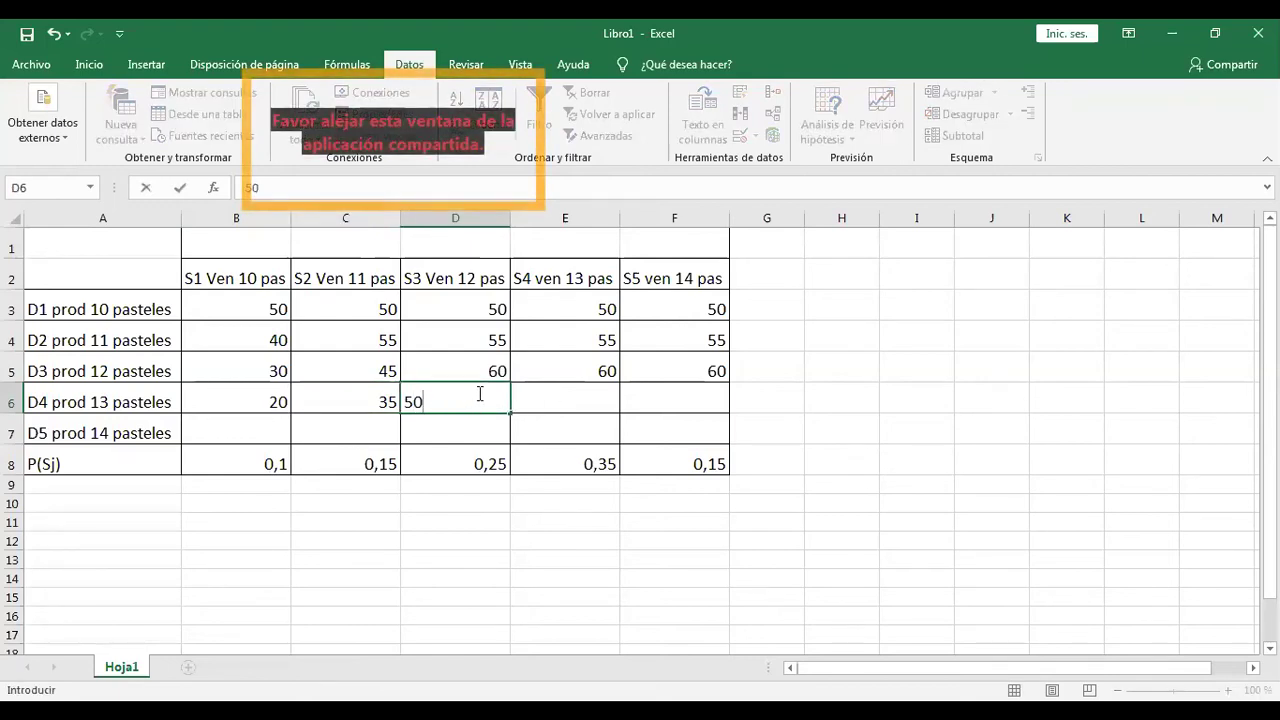
click(606, 399)
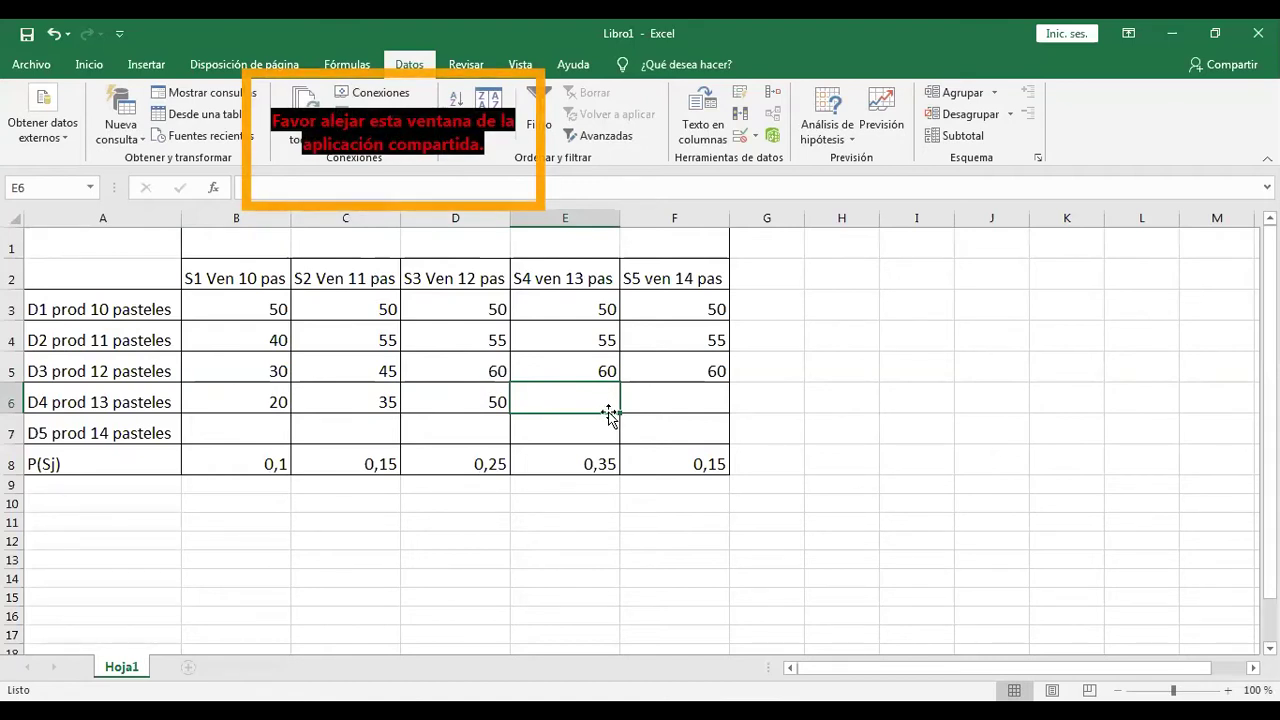
text(65)
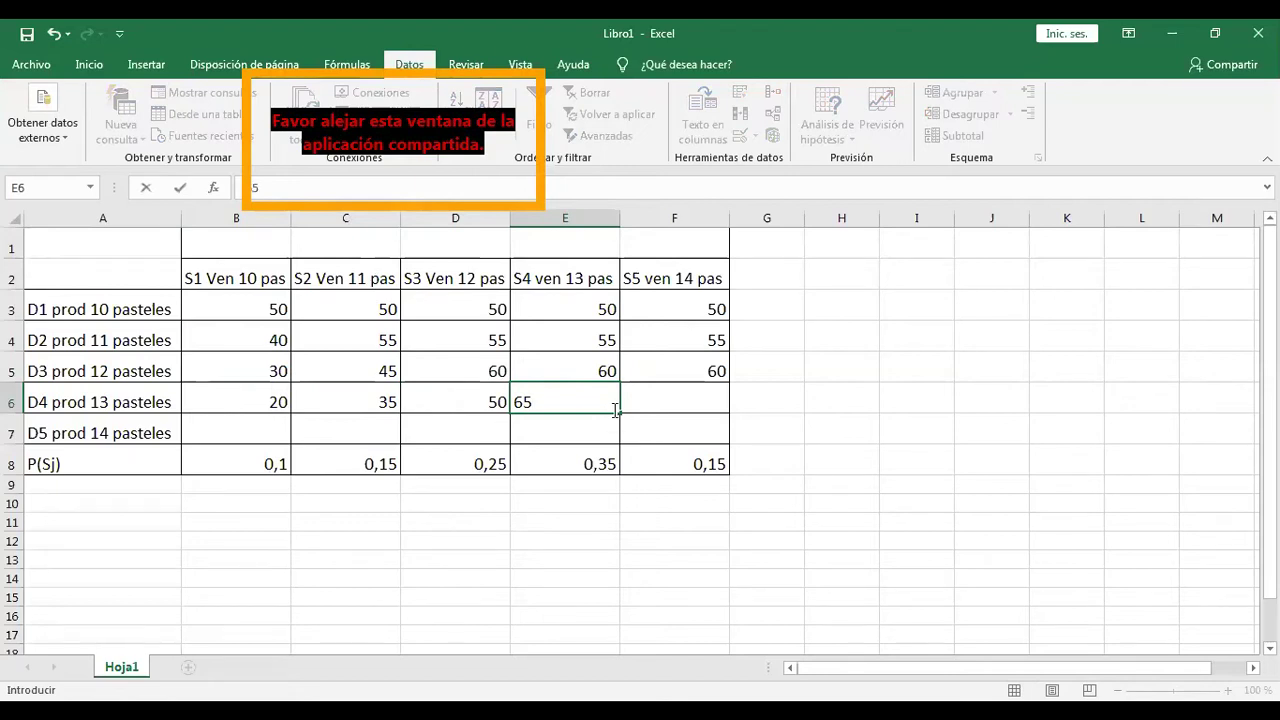
click(668, 392)
text(65)
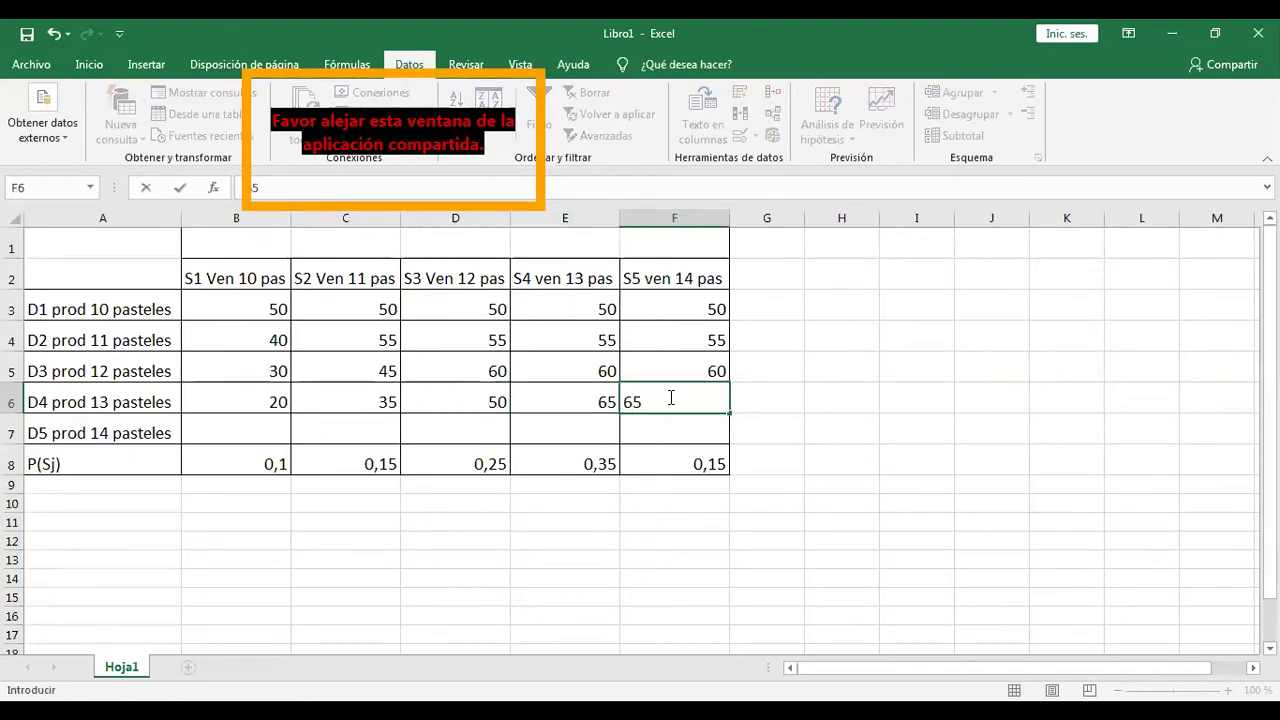
key(Return)
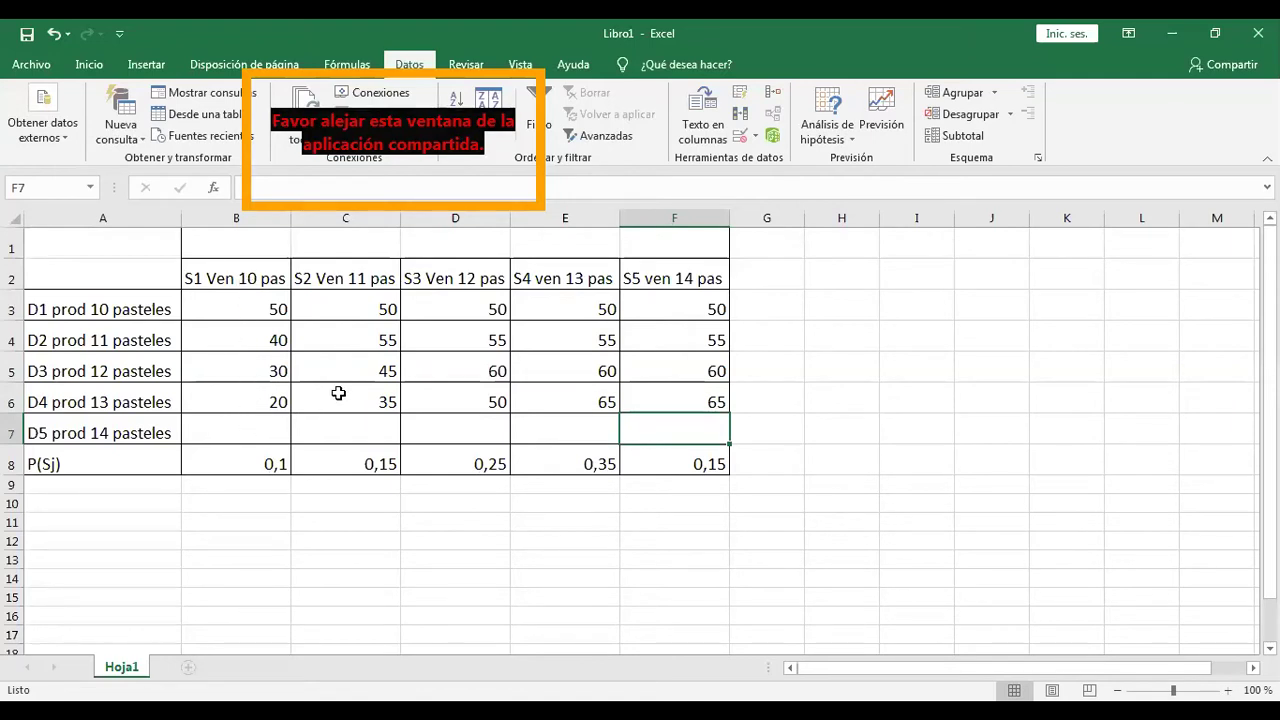
- Enter the first "D5 prod 14 pasteles" payoffs: 10 in cell B7 and 25 in cell C7
click(271, 430)
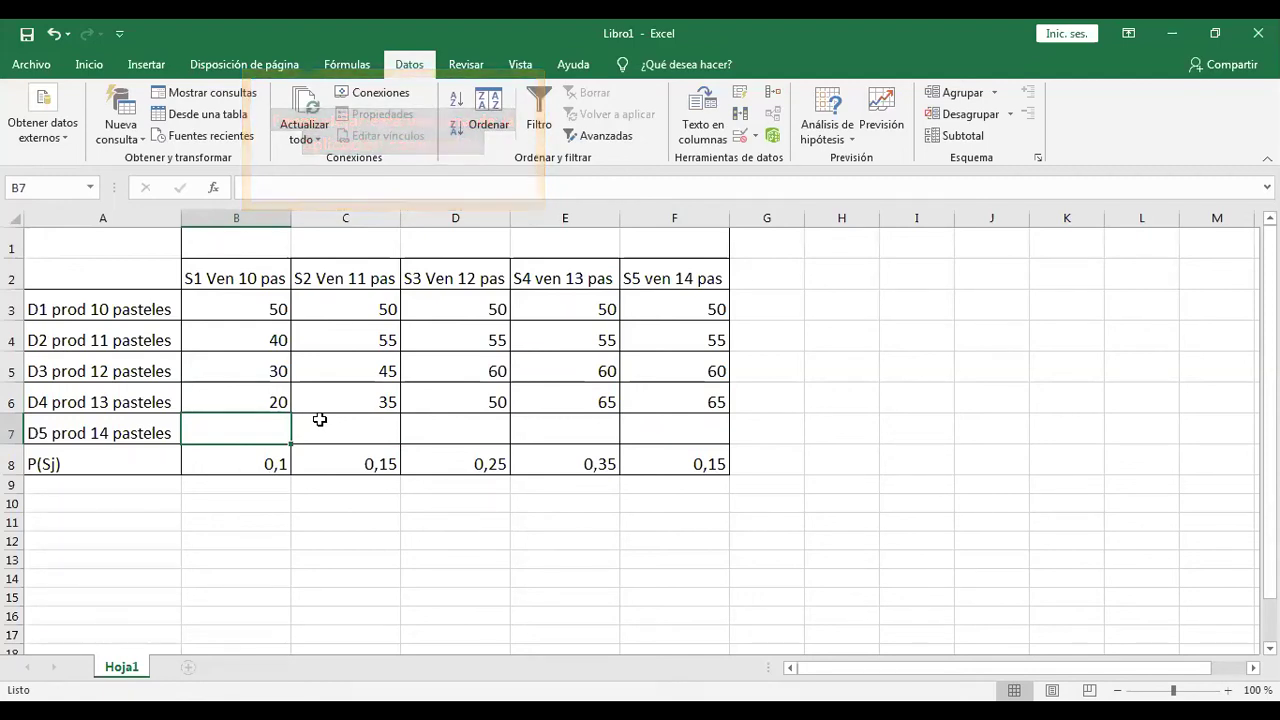
text(10)
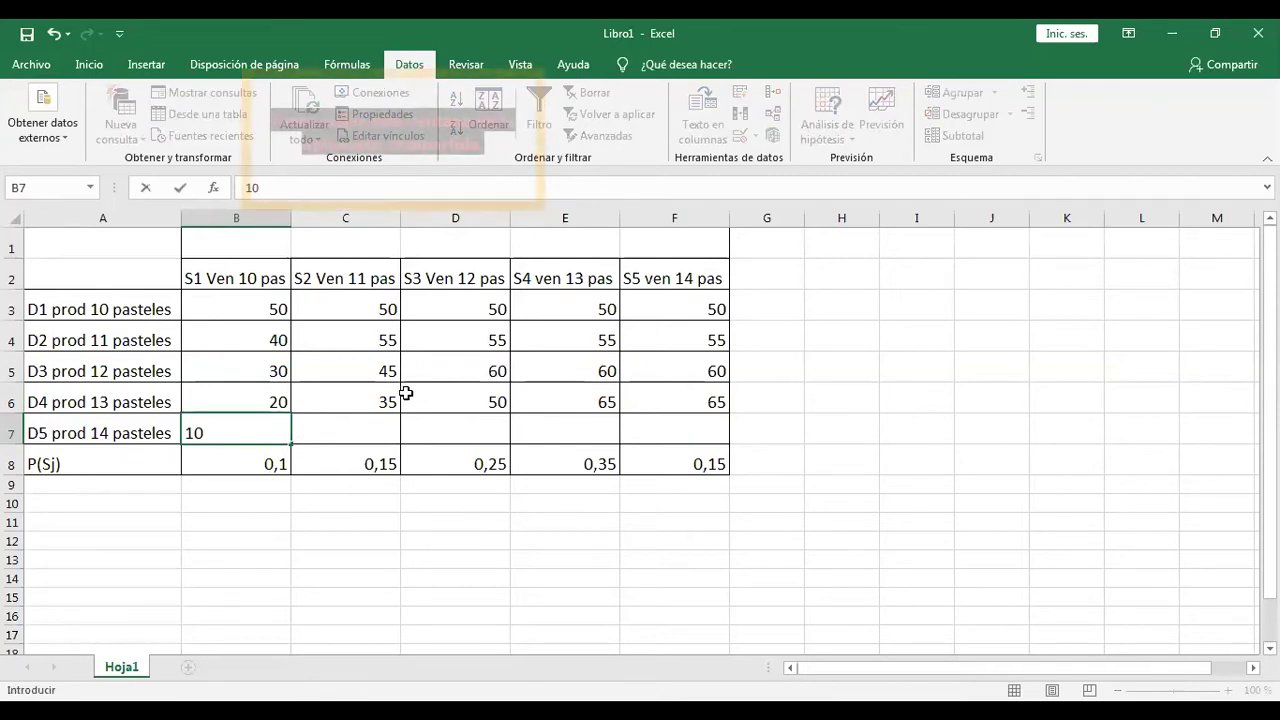
click(352, 430)
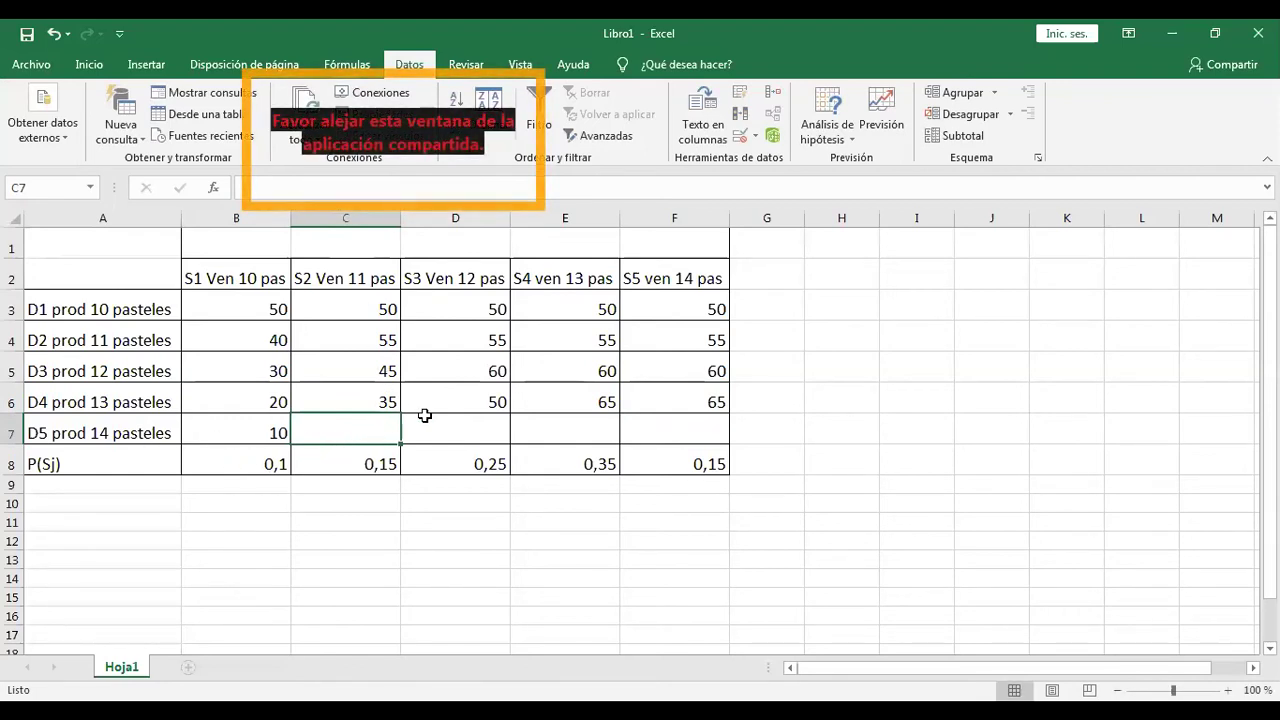
text(2)
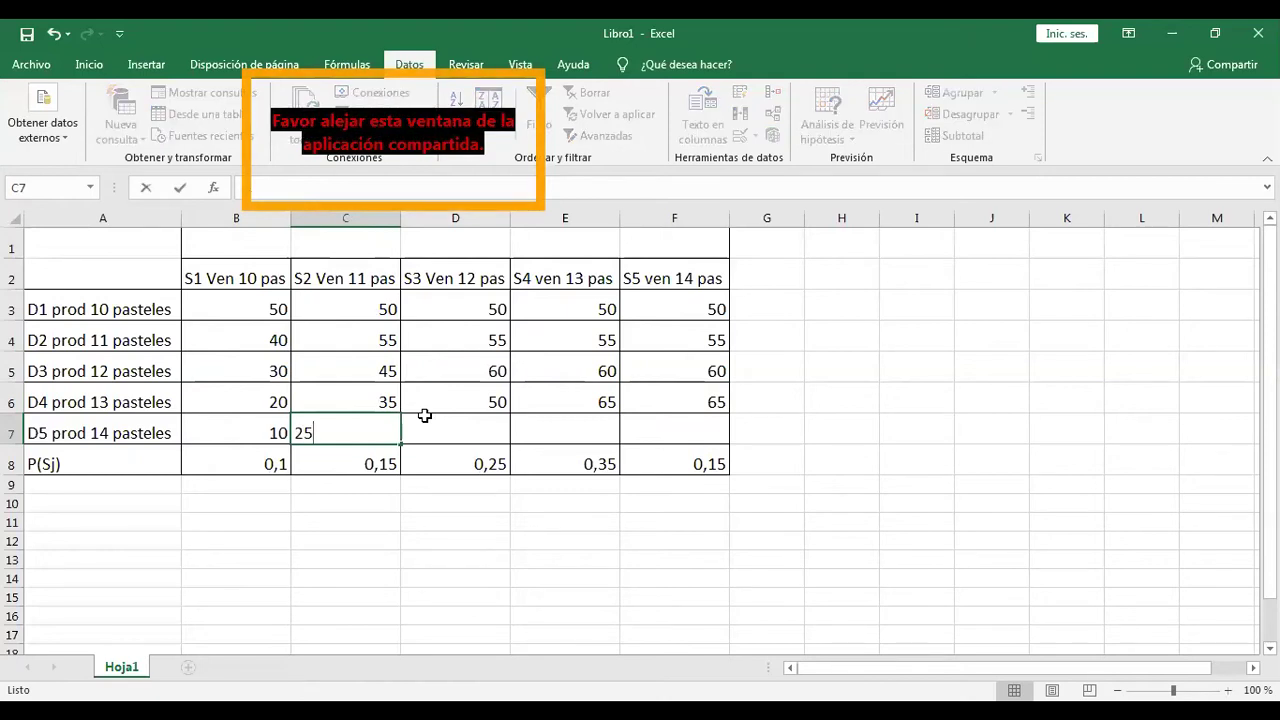
text(5)
- Complete the "D5 prod 14 pasteles" row with payoffs of 40 in cell D7, 55 in E7 and 70 in F7
click(484, 428)
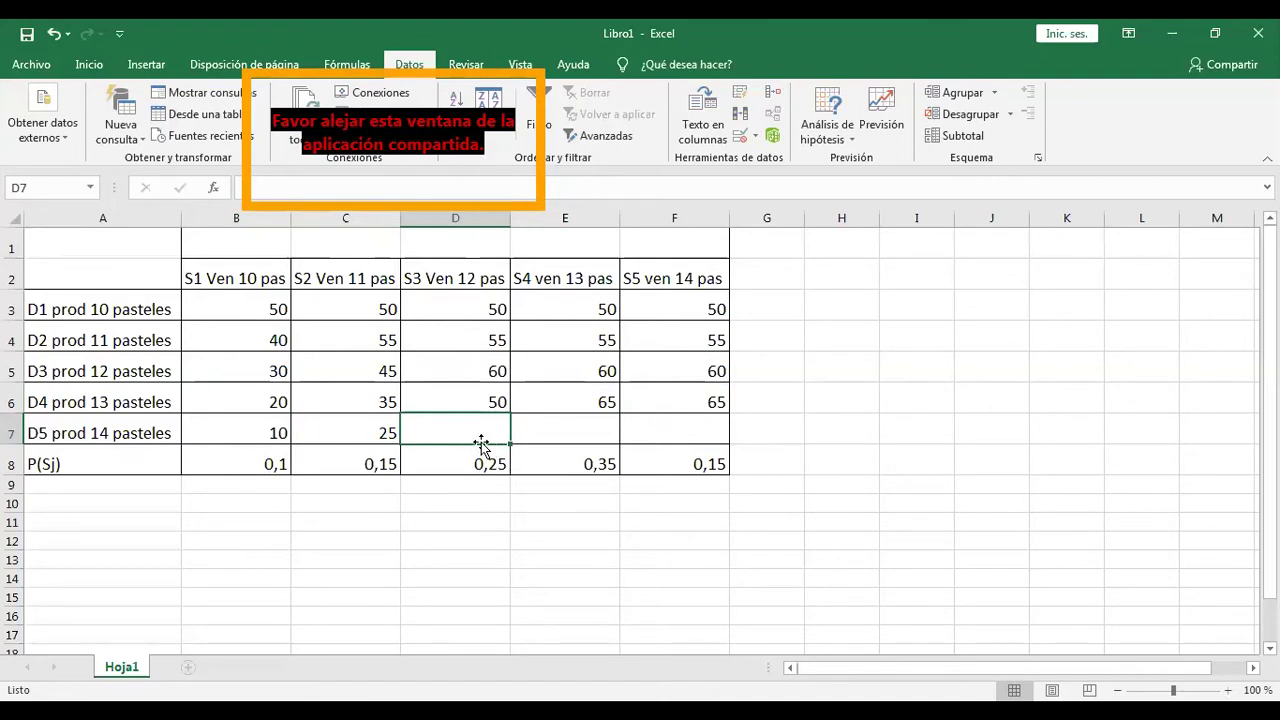
text(40)
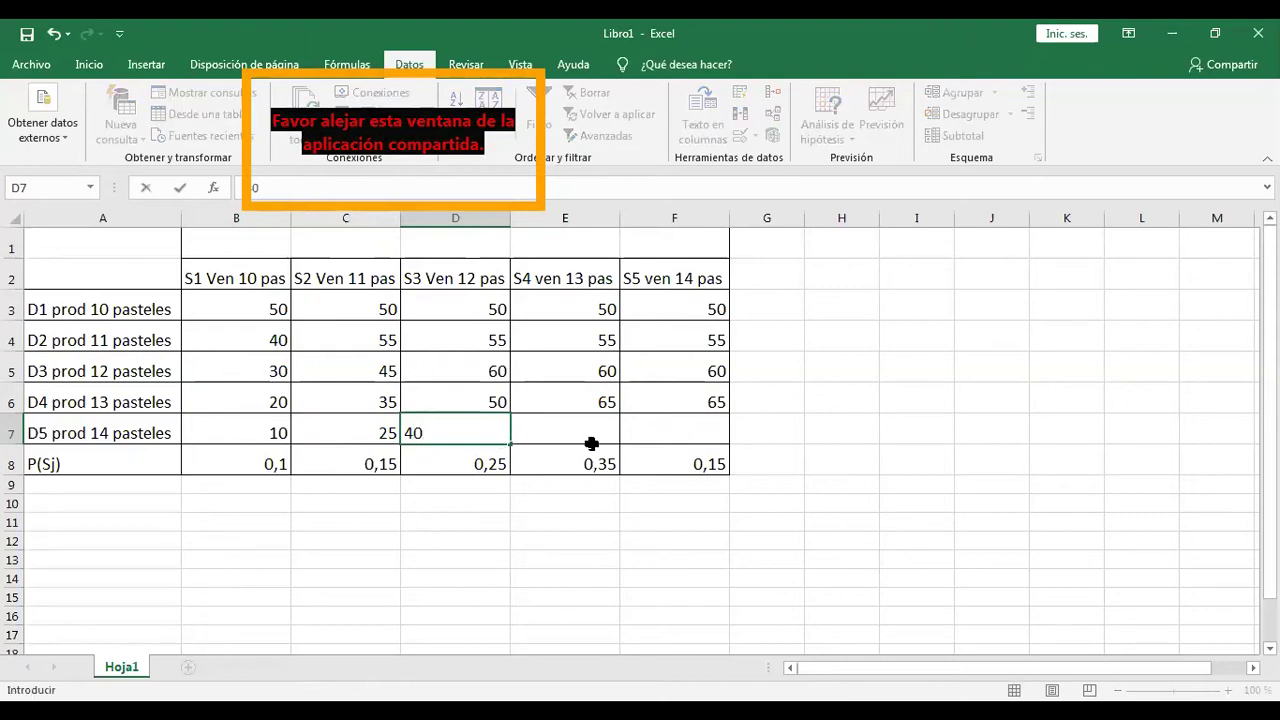
click(588, 437)
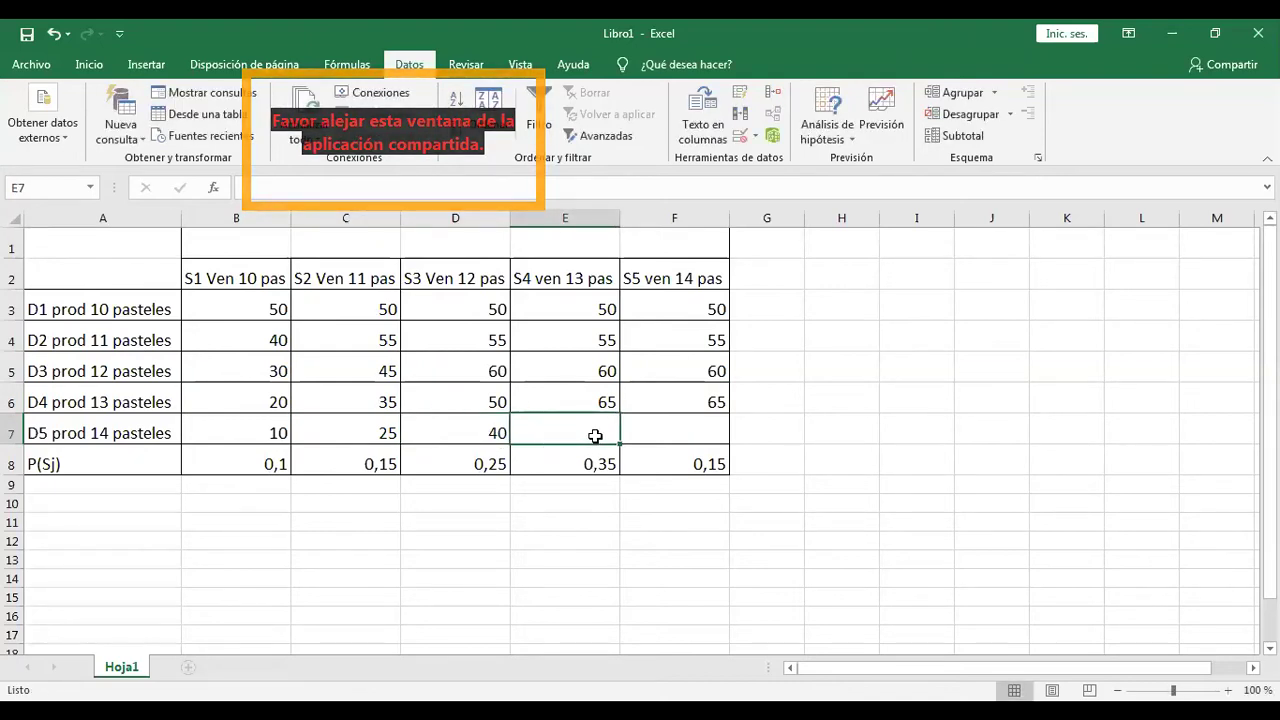
text(55)
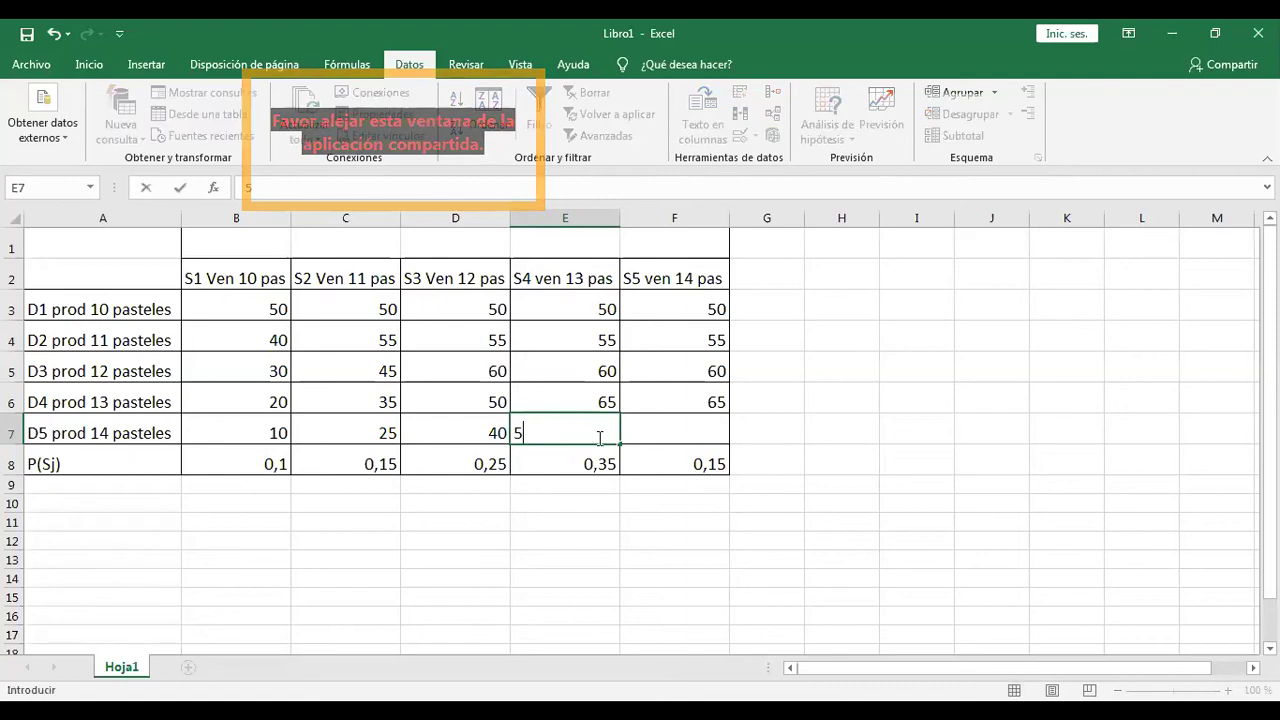
click(664, 434)
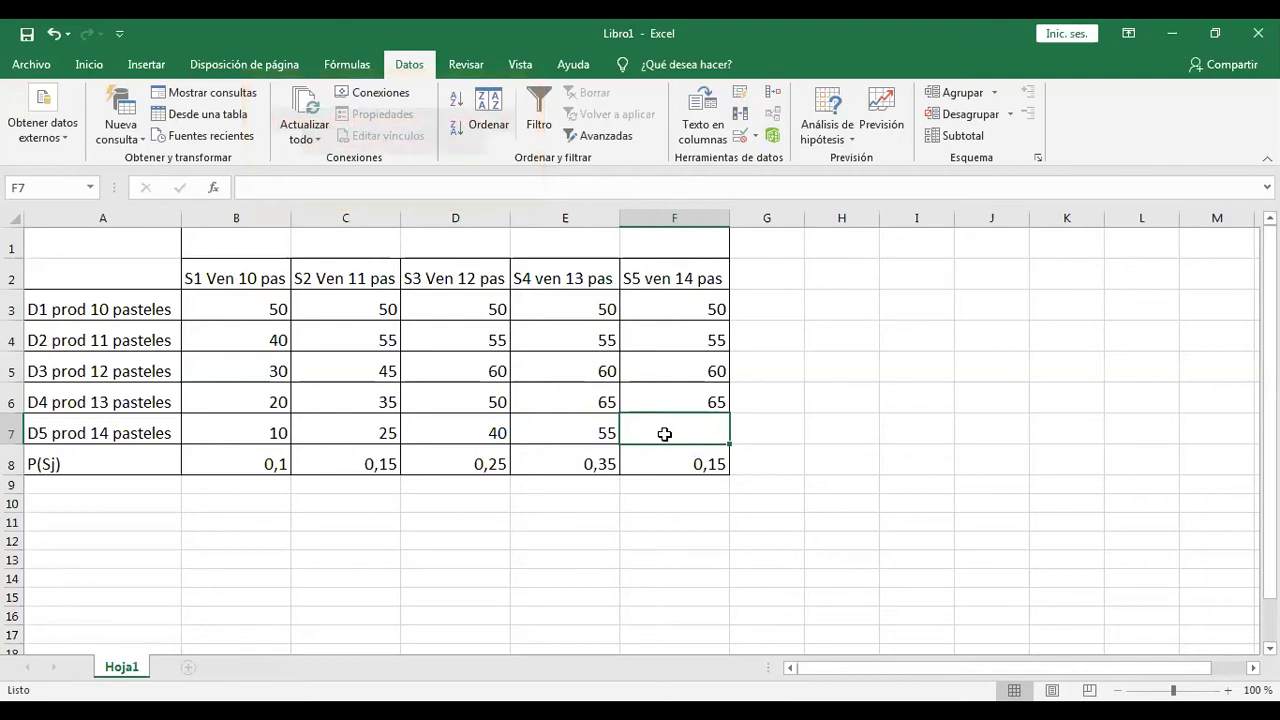
text(70)
key(Return)
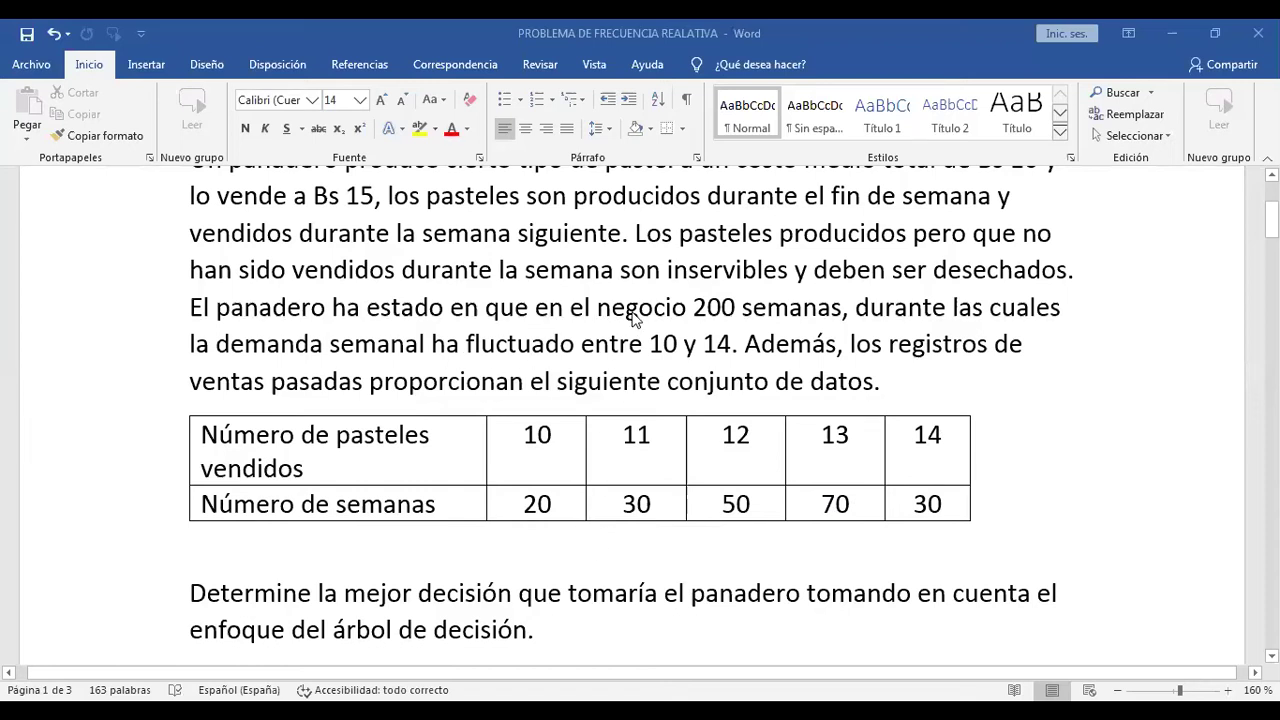
- Switch to the problem statement in Word and delete the stray words "en que" before "en el negocio 200 semanas"
click(530, 312)
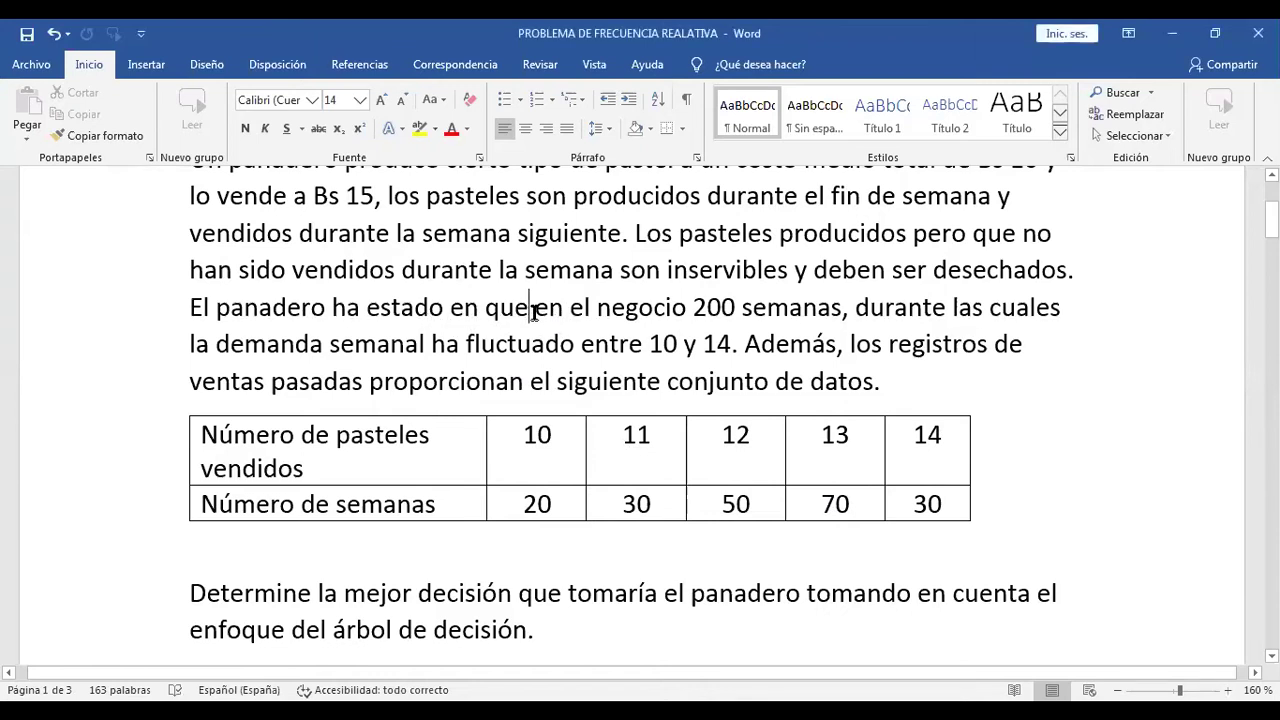
key(BackSpace)
key(BackSpace)
key(BackSpace)
key(BackSpace)
key(BackSpace)
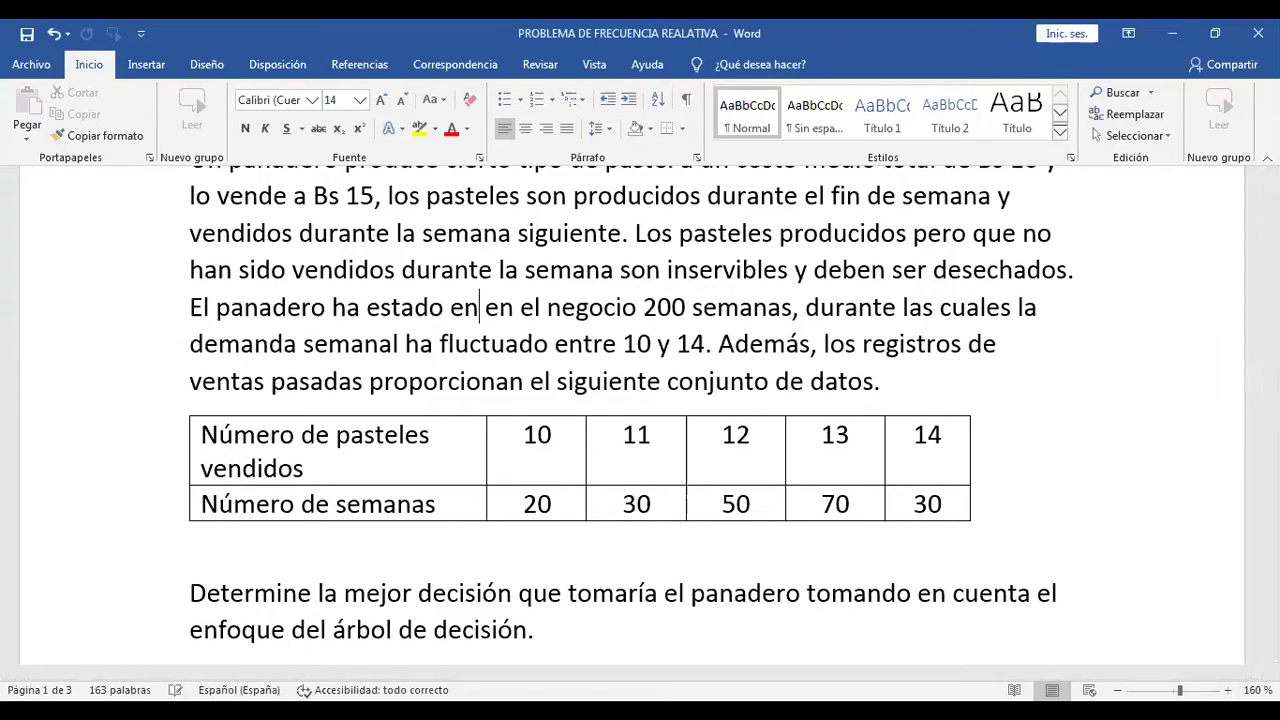
key(BackSpace)
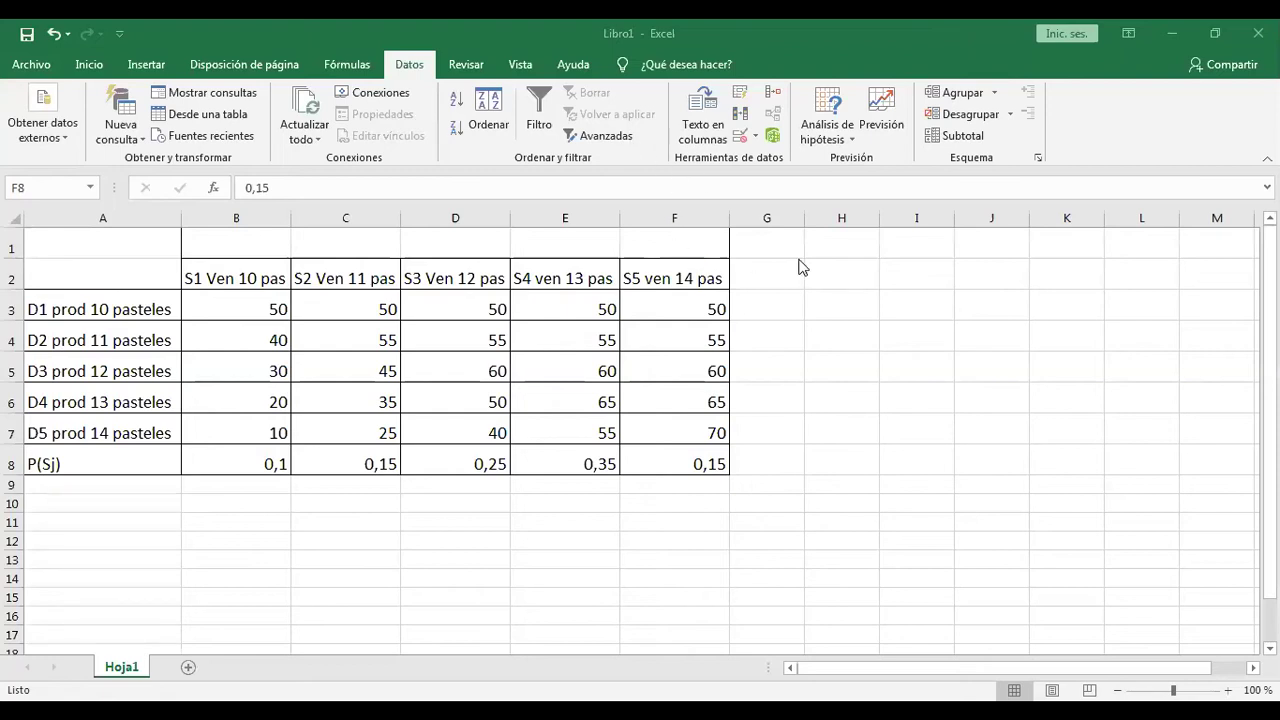
- Switch back to the Excel payoff table and apply all borders to cells G3 to G8 beside it
drag(758, 250, 788, 458)
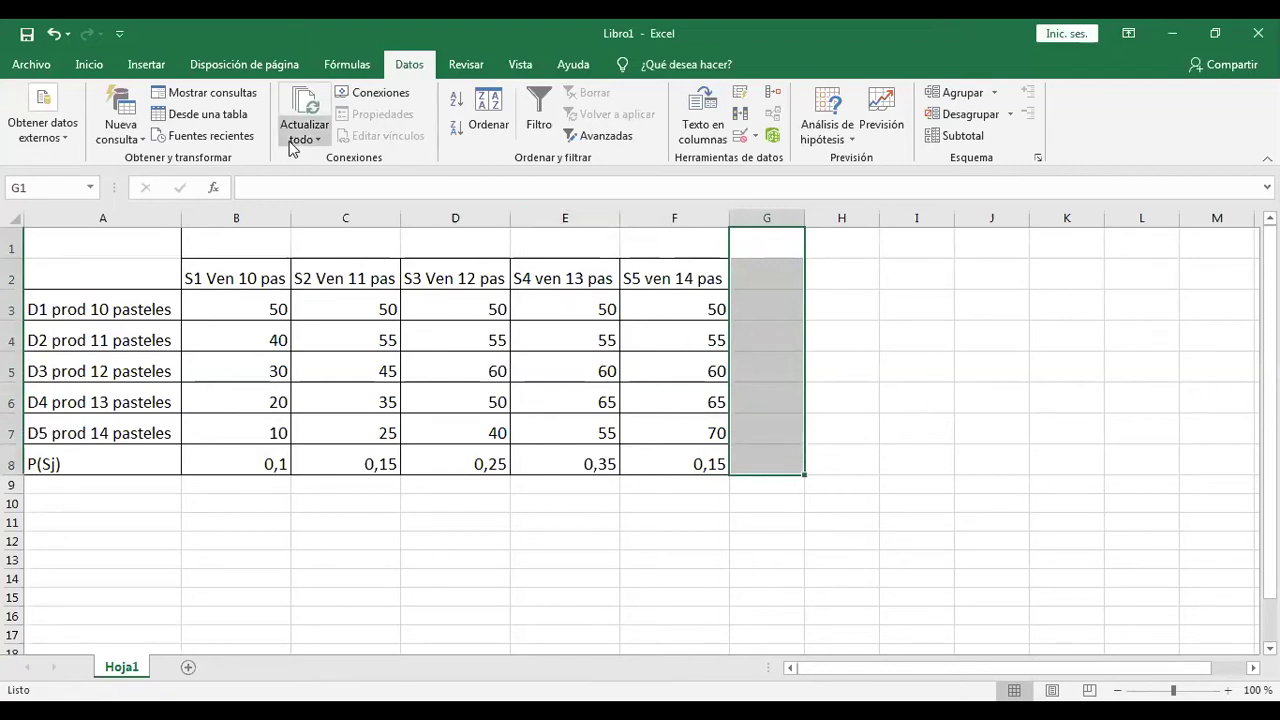
click(950, 347)
drag(748, 299, 775, 460)
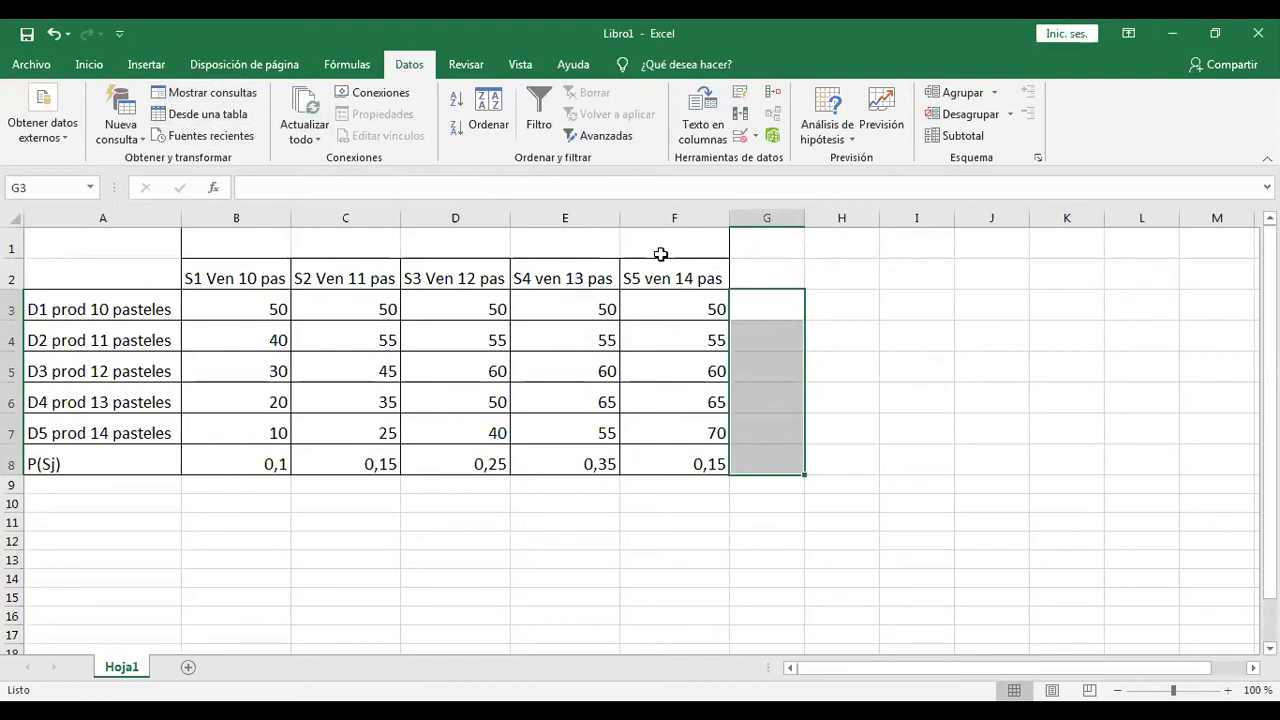
click(89, 65)
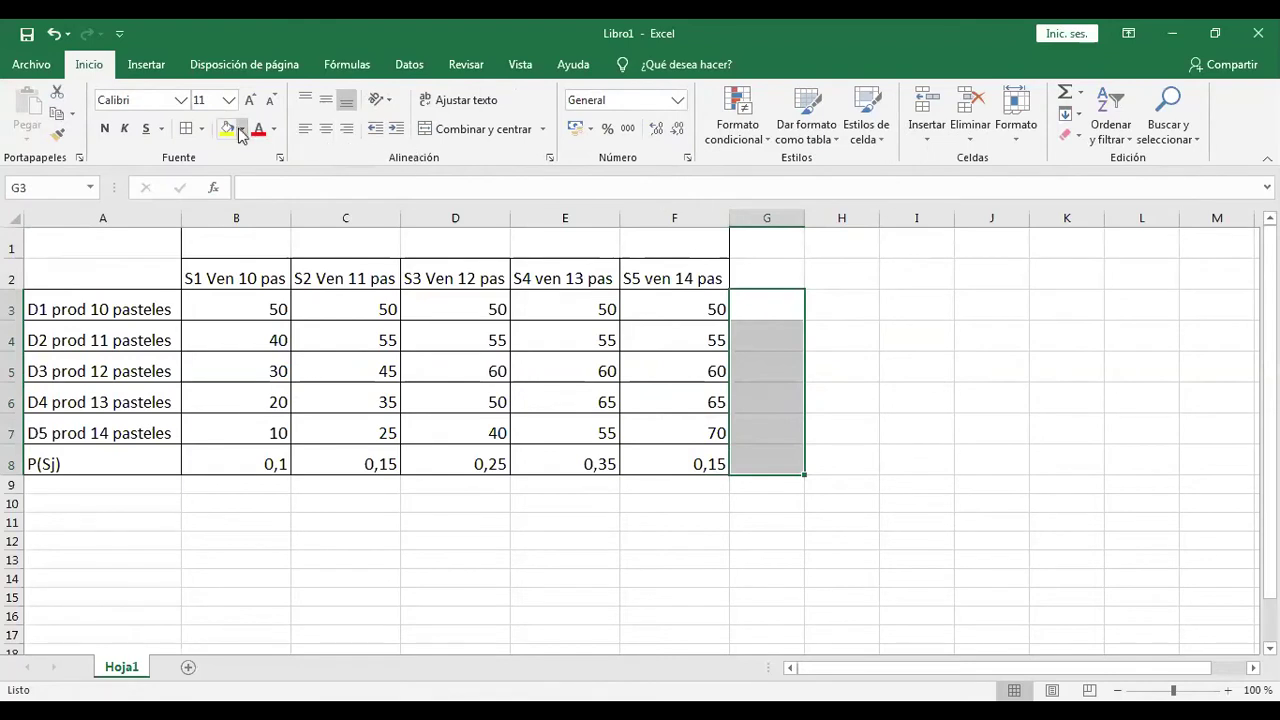
click(190, 131)
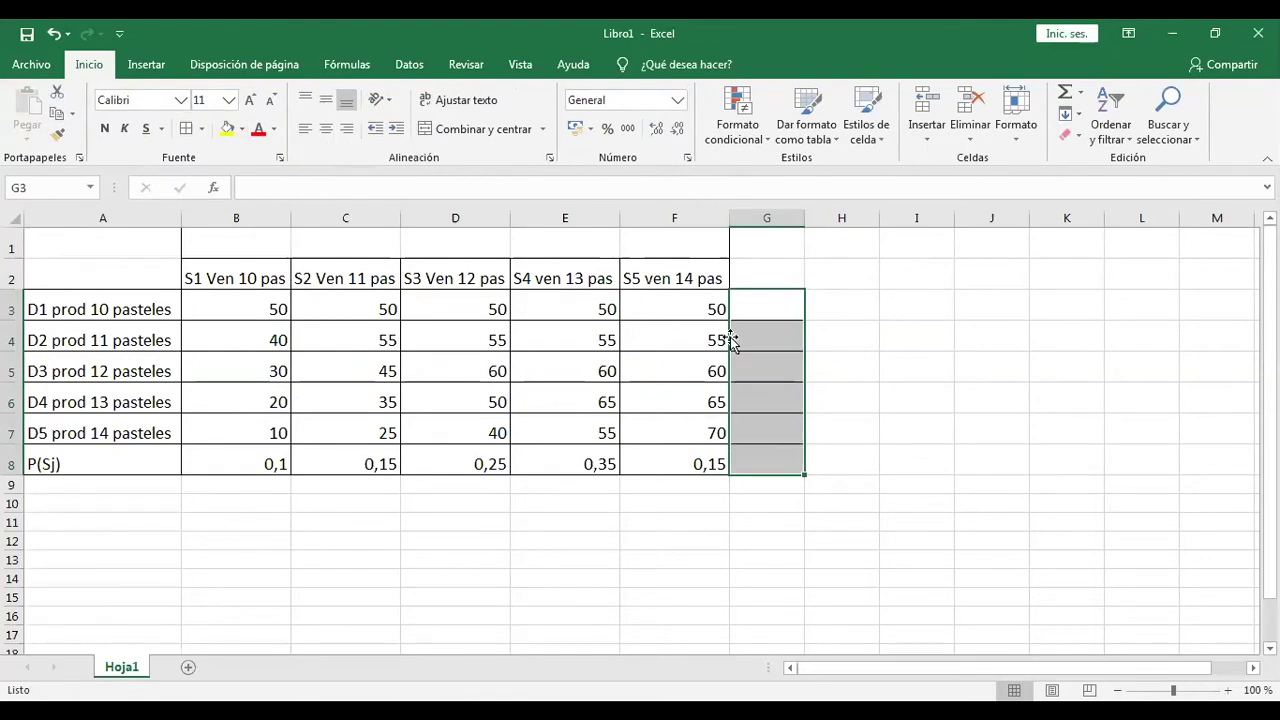
- Apply outside borders around the header cells G1 and G2 of the new column
drag(751, 247, 758, 273)
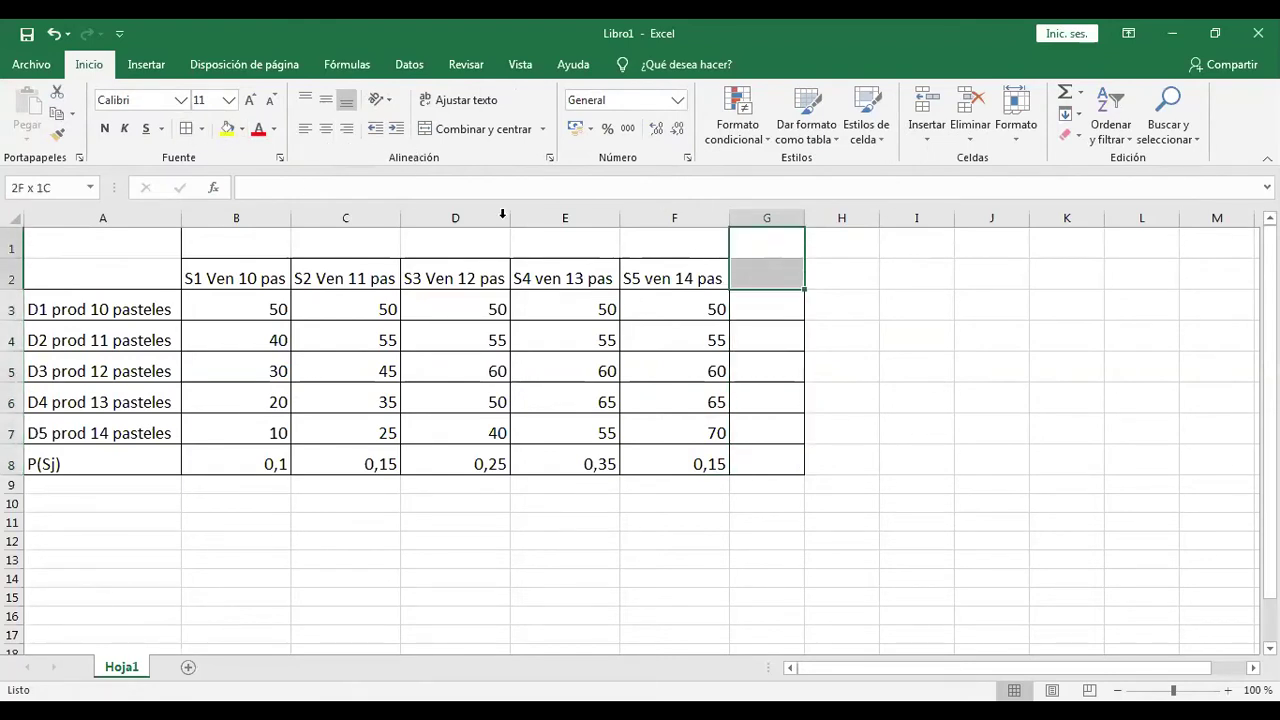
click(201, 133)
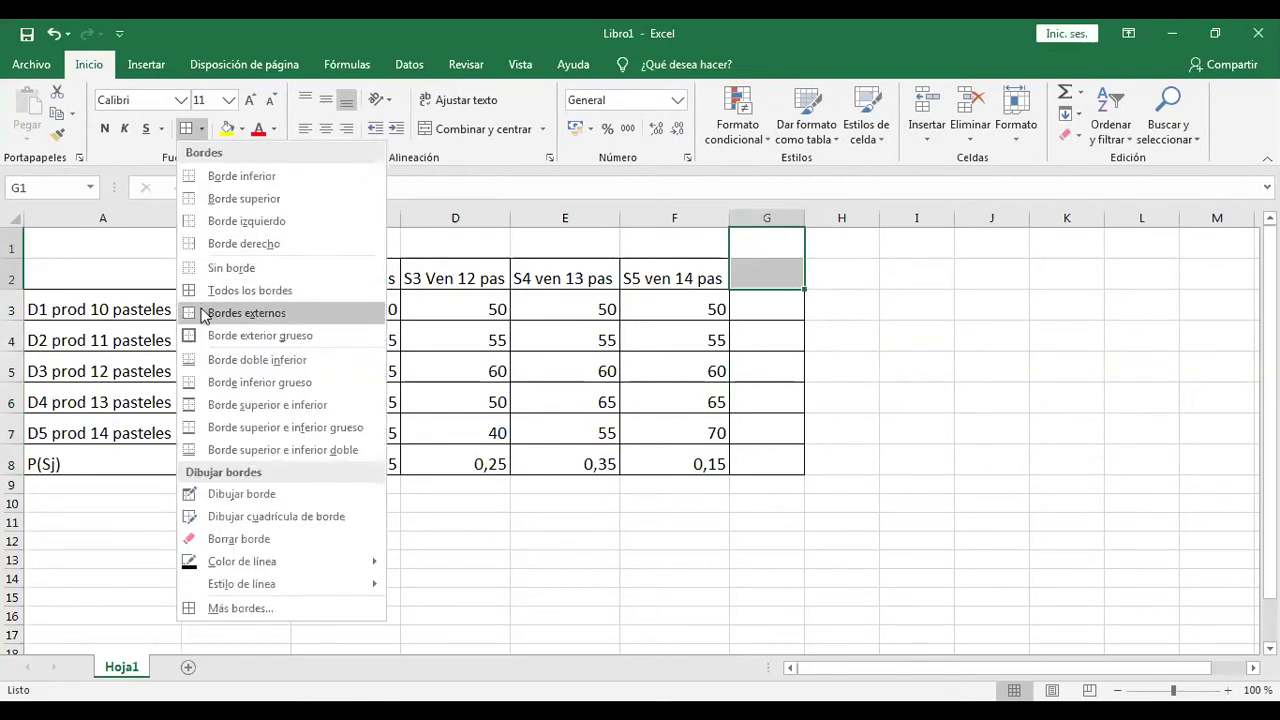
click(200, 315)
click(885, 308)
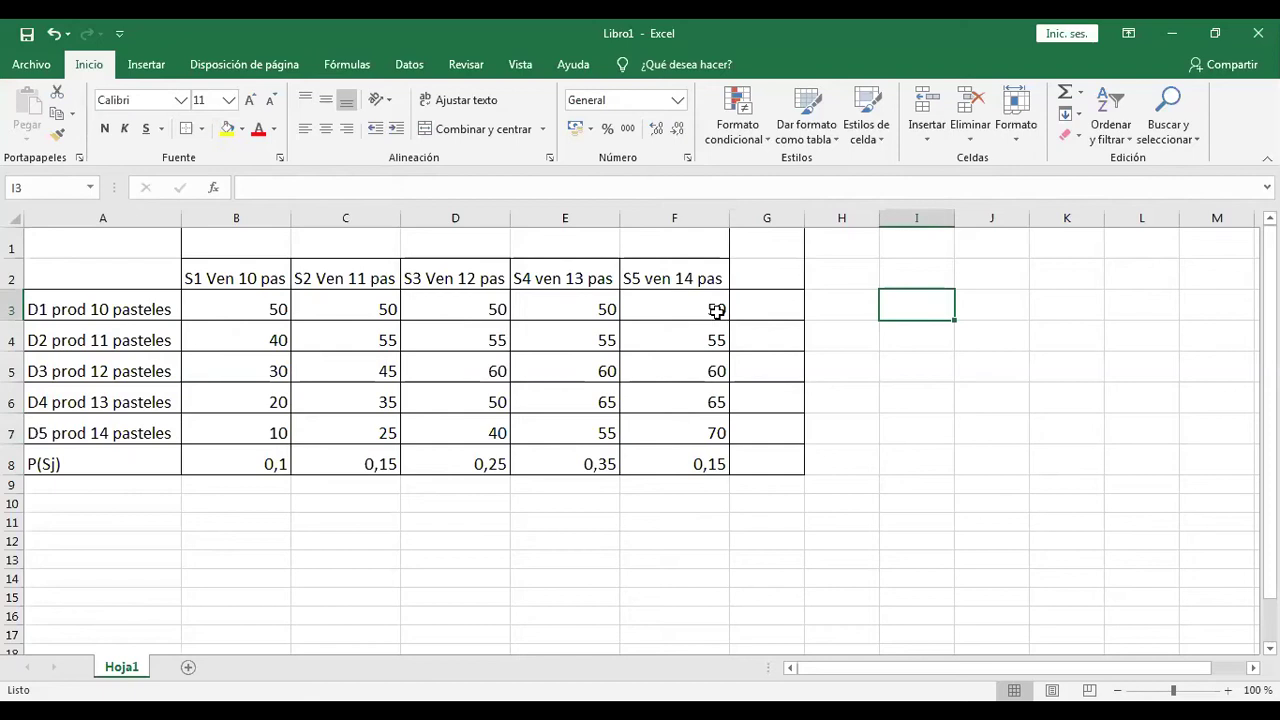
- Enter 50 in cell G3 for D1 and the column heading VME in cell G1
click(775, 307)
text(50)
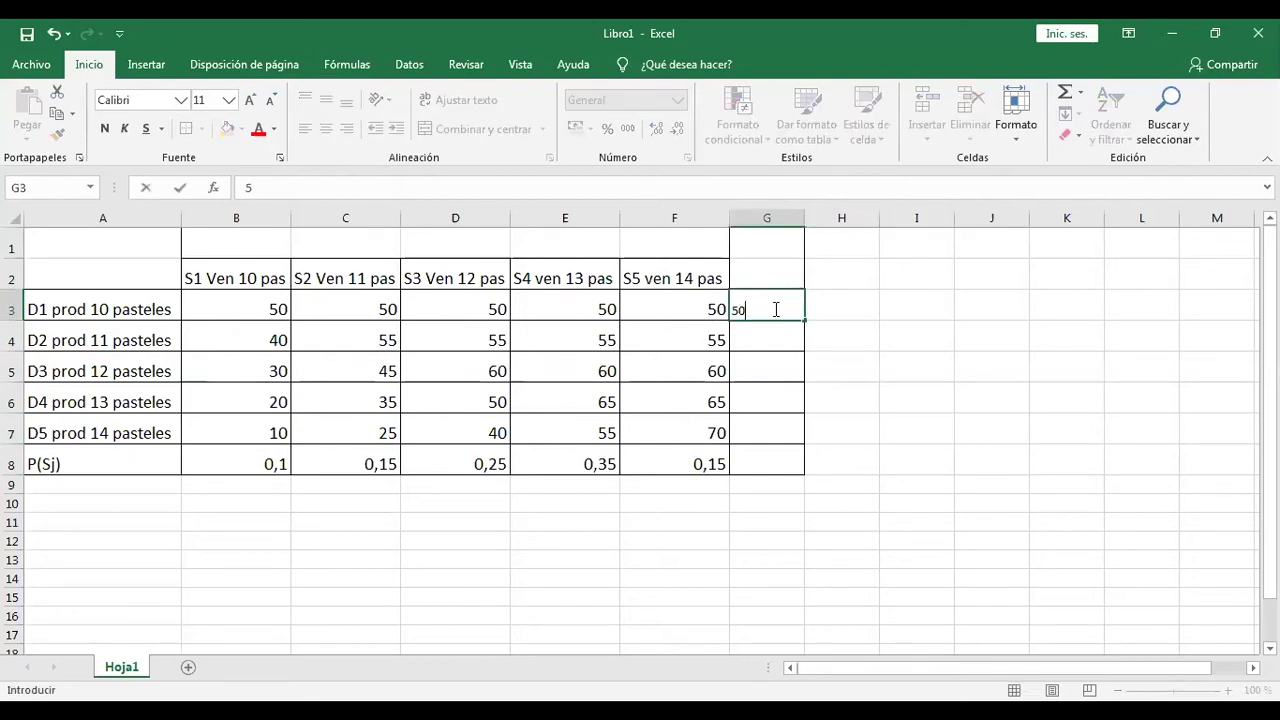
click(775, 247)
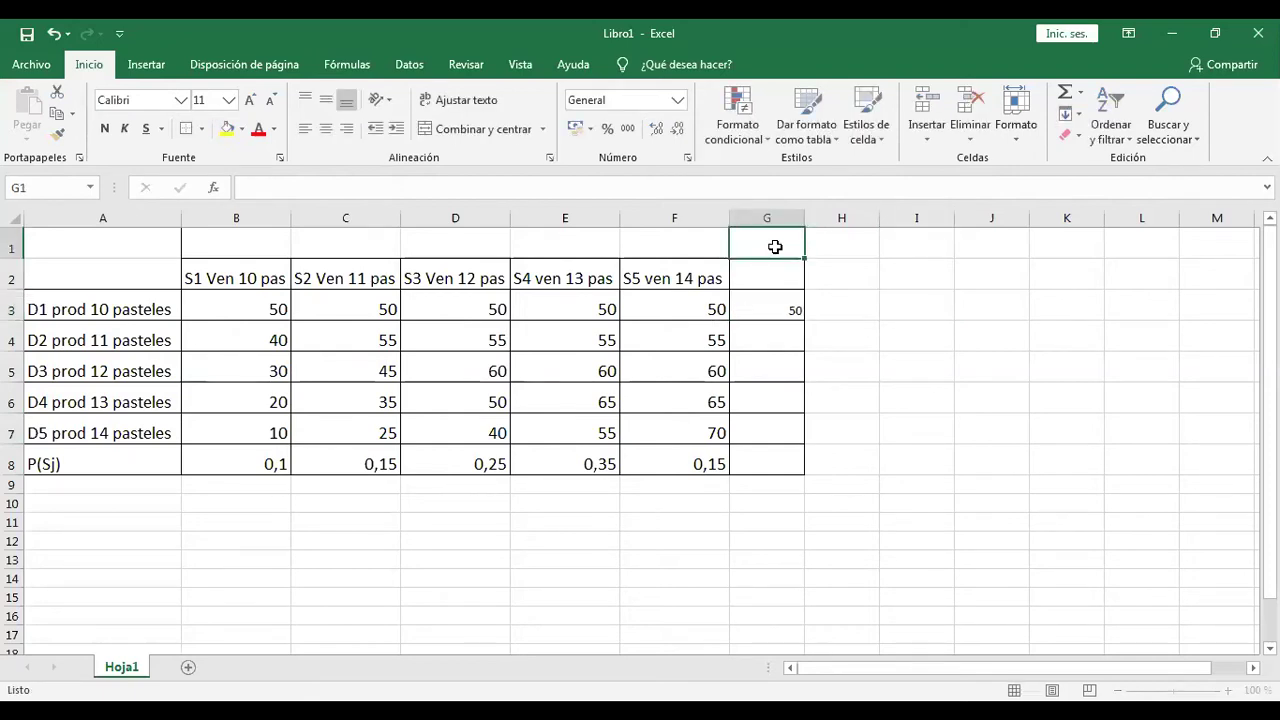
text(vm)
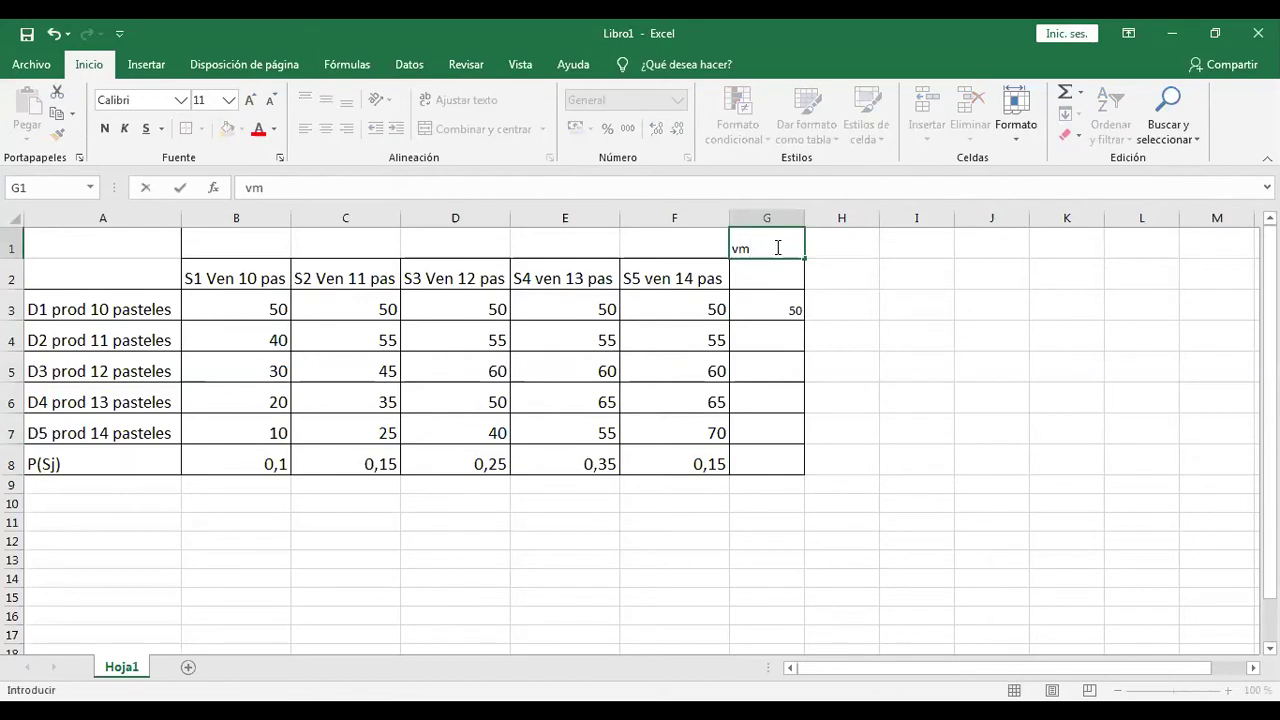
key(BackSpace)
key(BackSpace)
text(VME)
- Enter the subheading E(Di) in cell G2 under VME
click(764, 271)
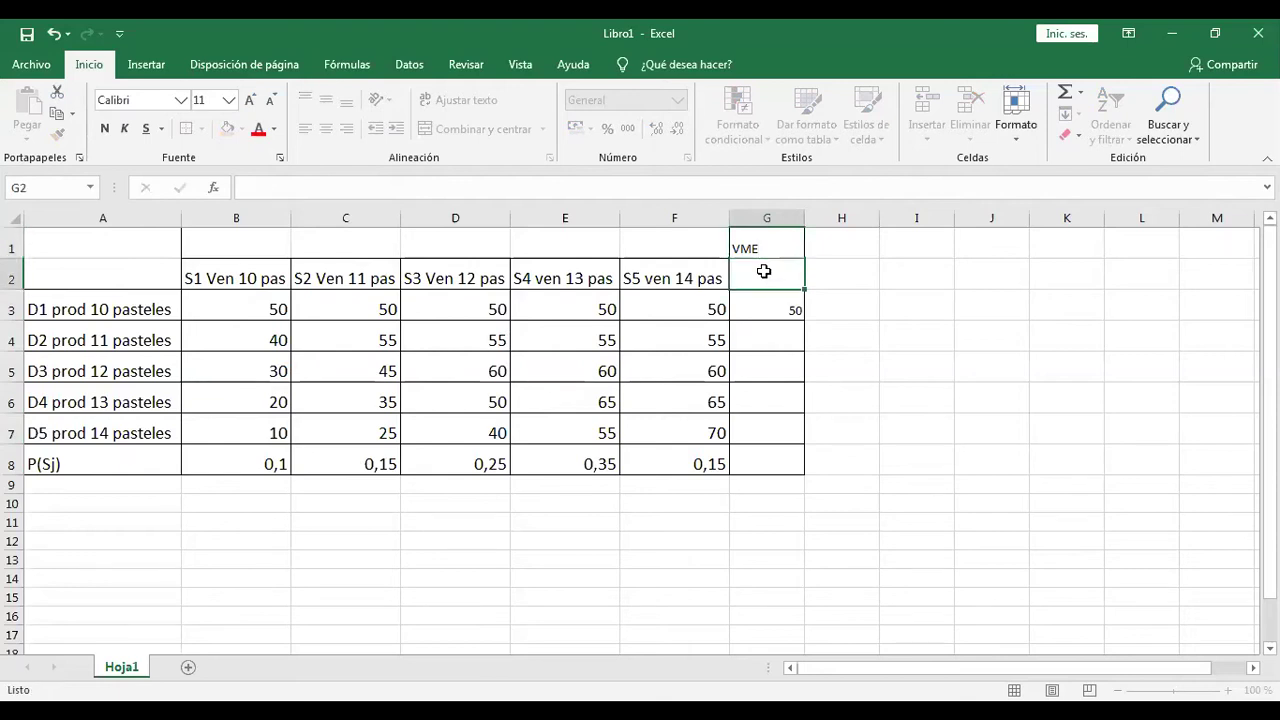
text(E(D))
key(BackSpace)
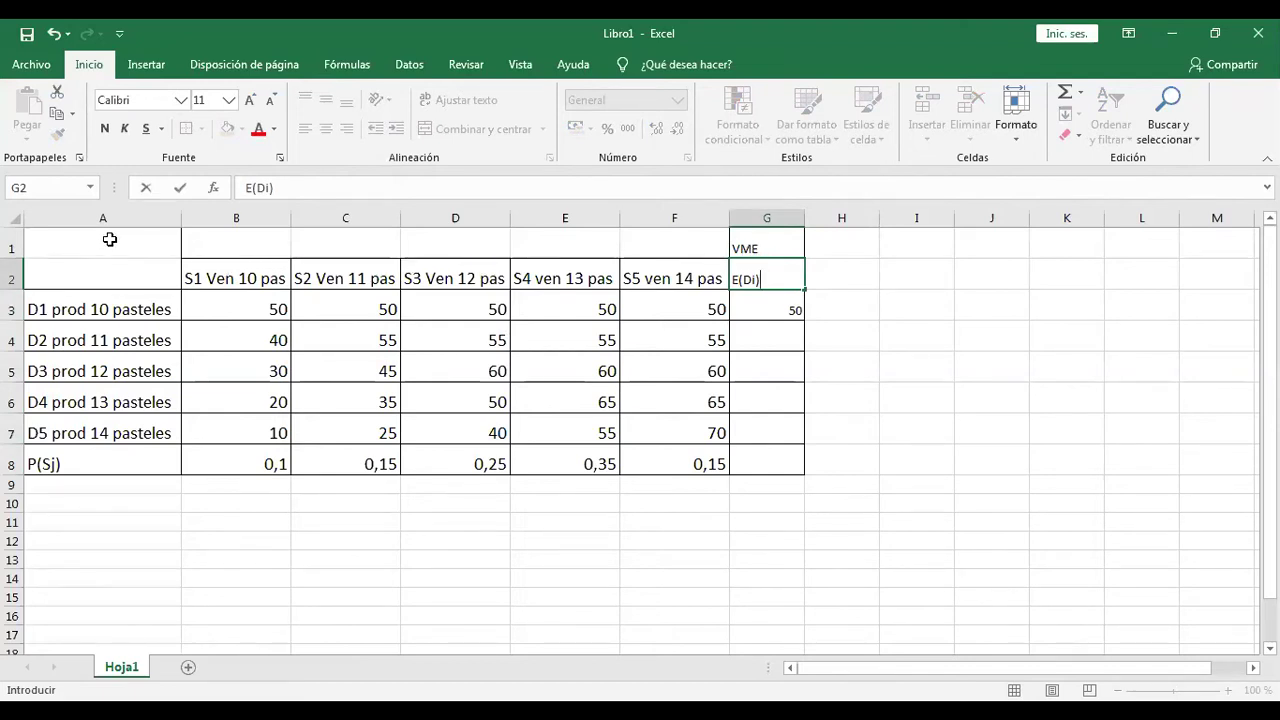
- Set the font size of the whole table, cells A1 to G8, to 16
drag(166, 233, 771, 464)
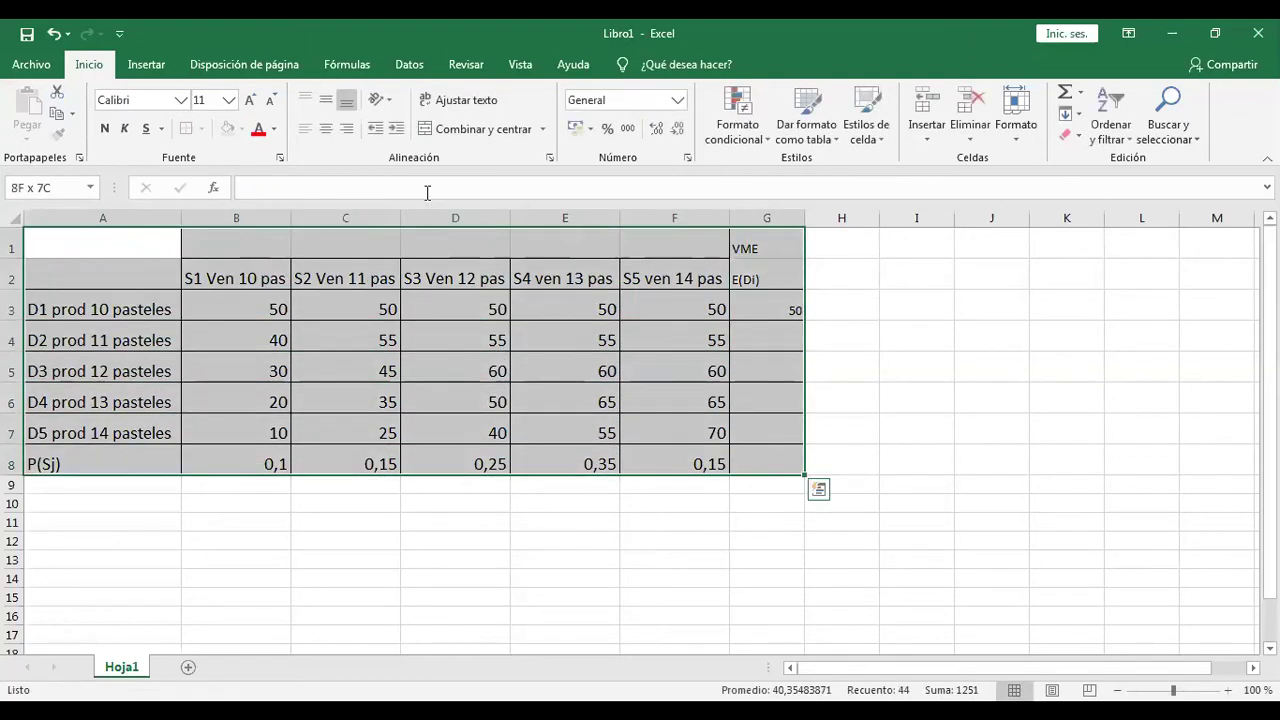
click(231, 102)
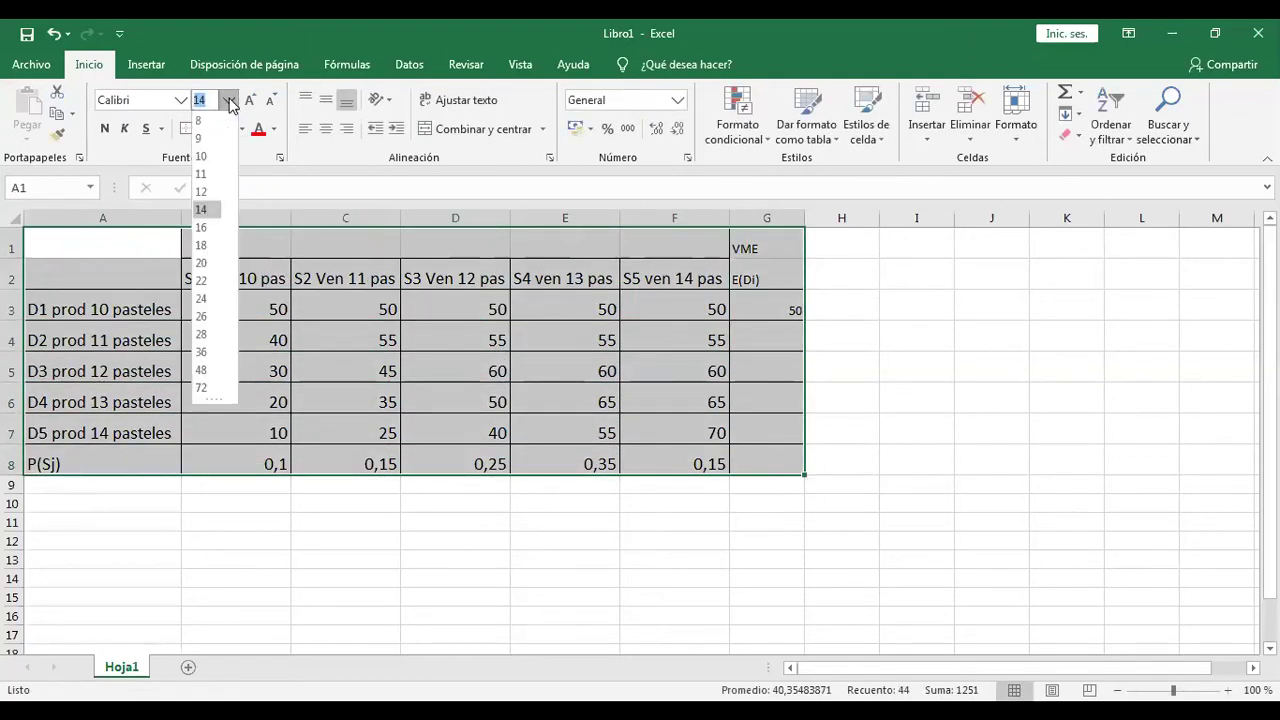
click(206, 224)
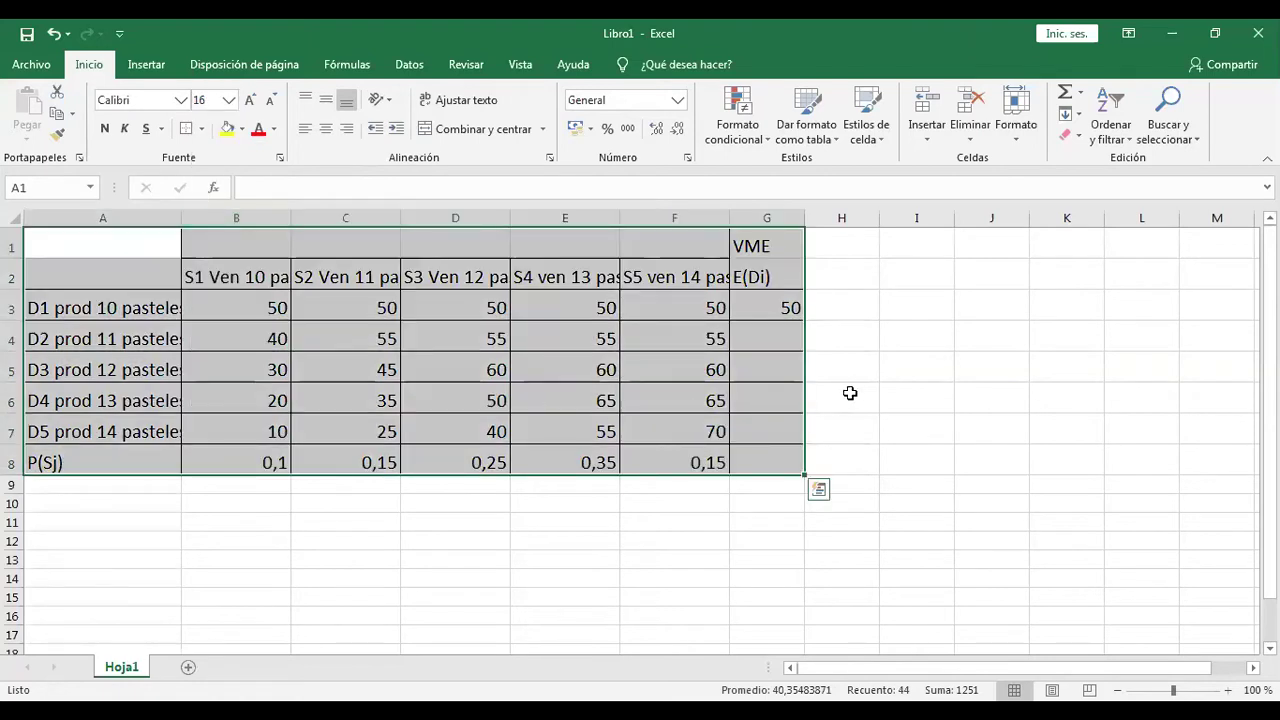
click(849, 393)
- Center the contents of cells G1 to G8 horizontally and enter 53,5 in cell G4 for D2
drag(749, 249, 789, 451)
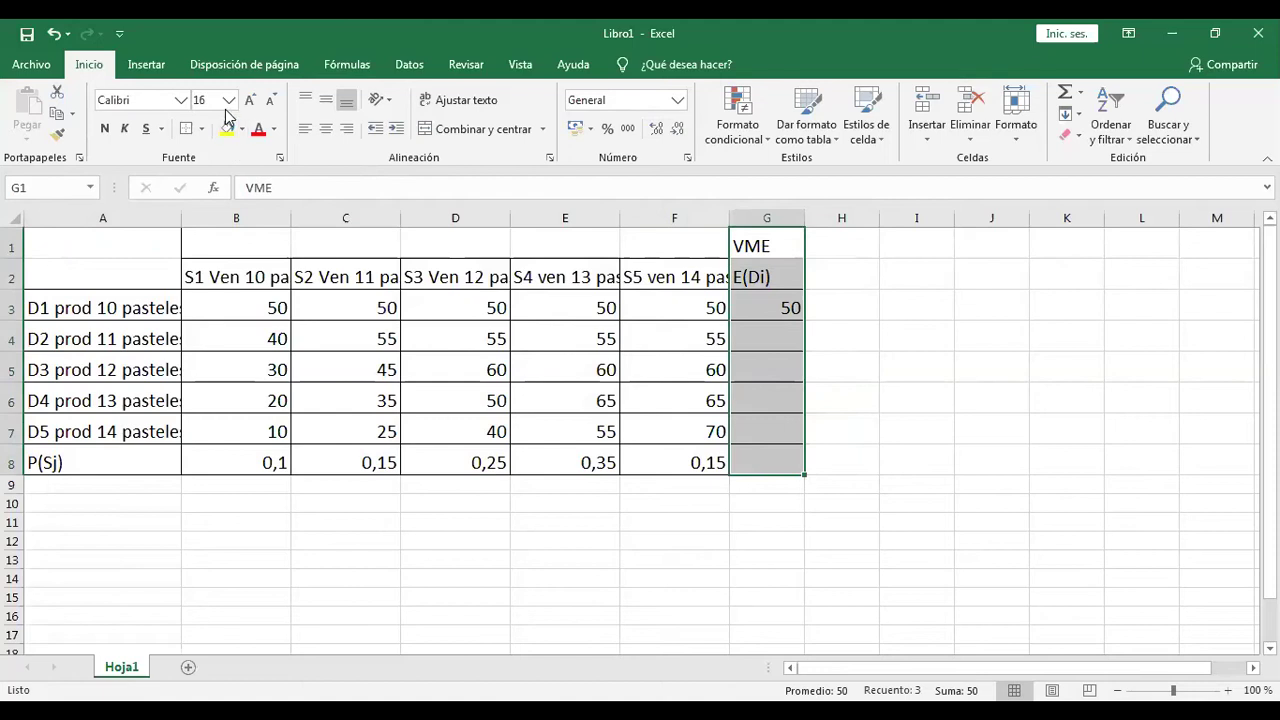
click(327, 126)
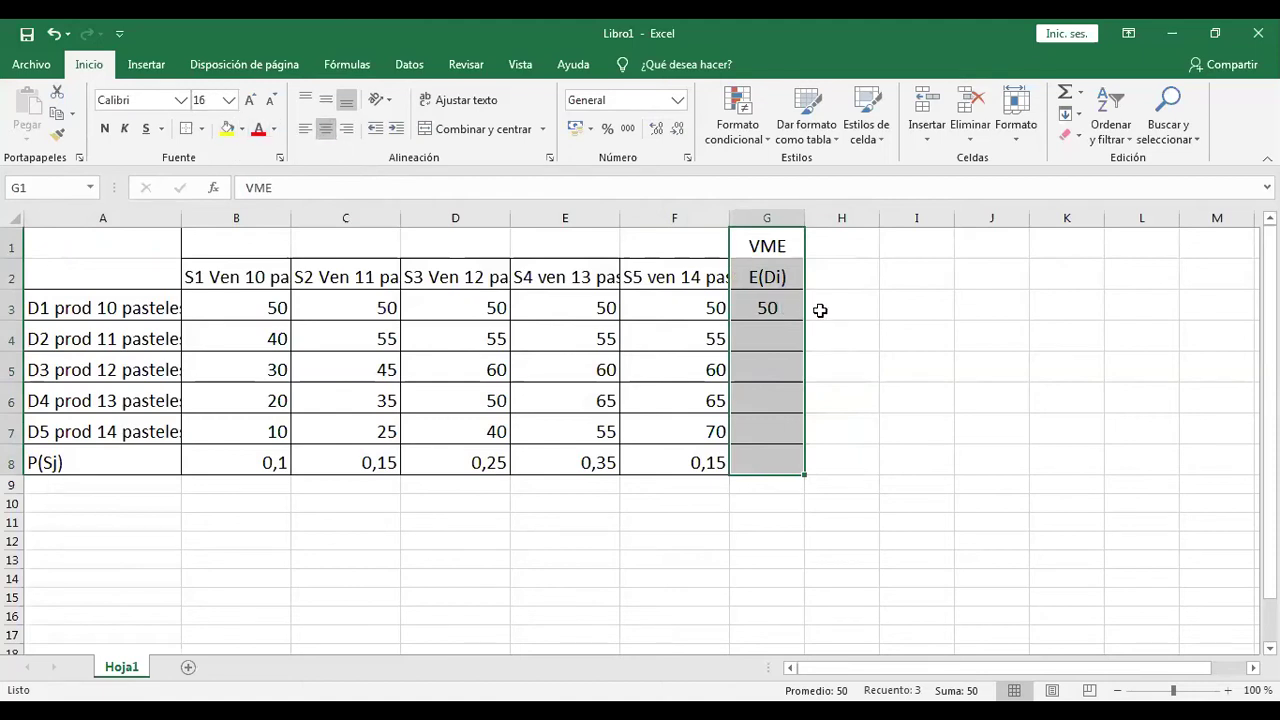
click(779, 337)
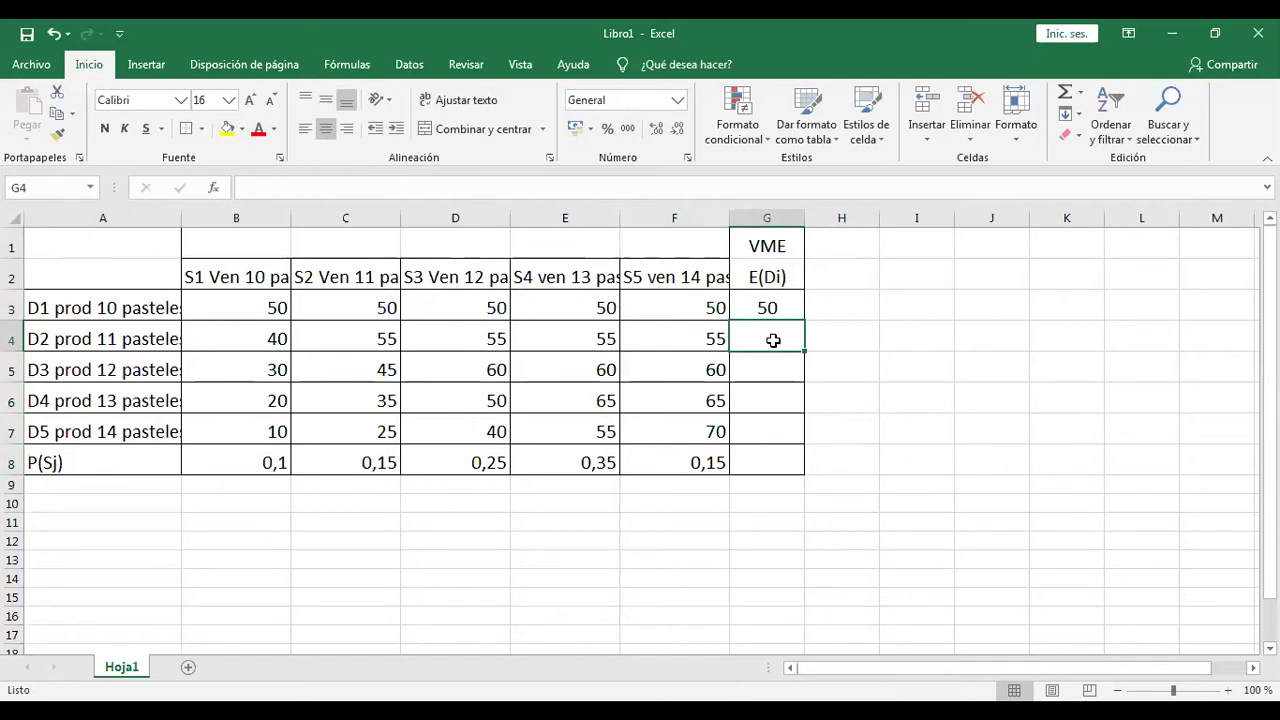
text(59,5)
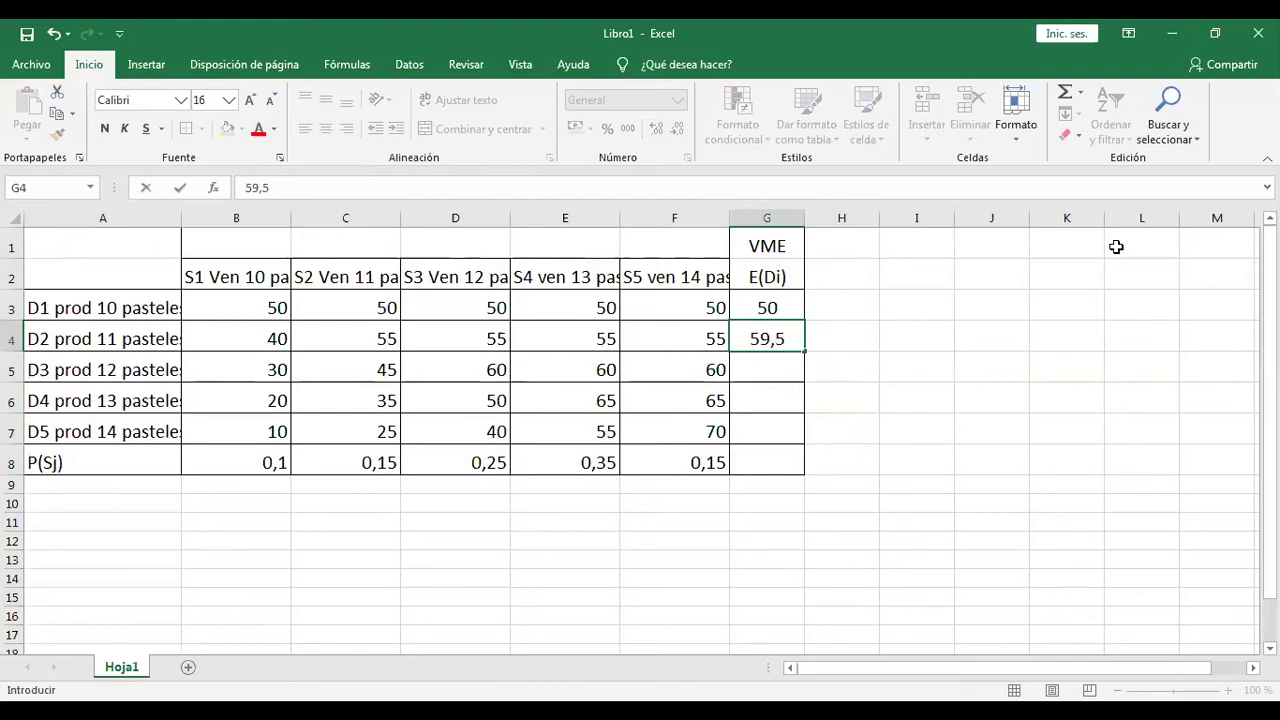
key(BackSpace)
key(BackSpace)
key(BackSpace)
text(3)
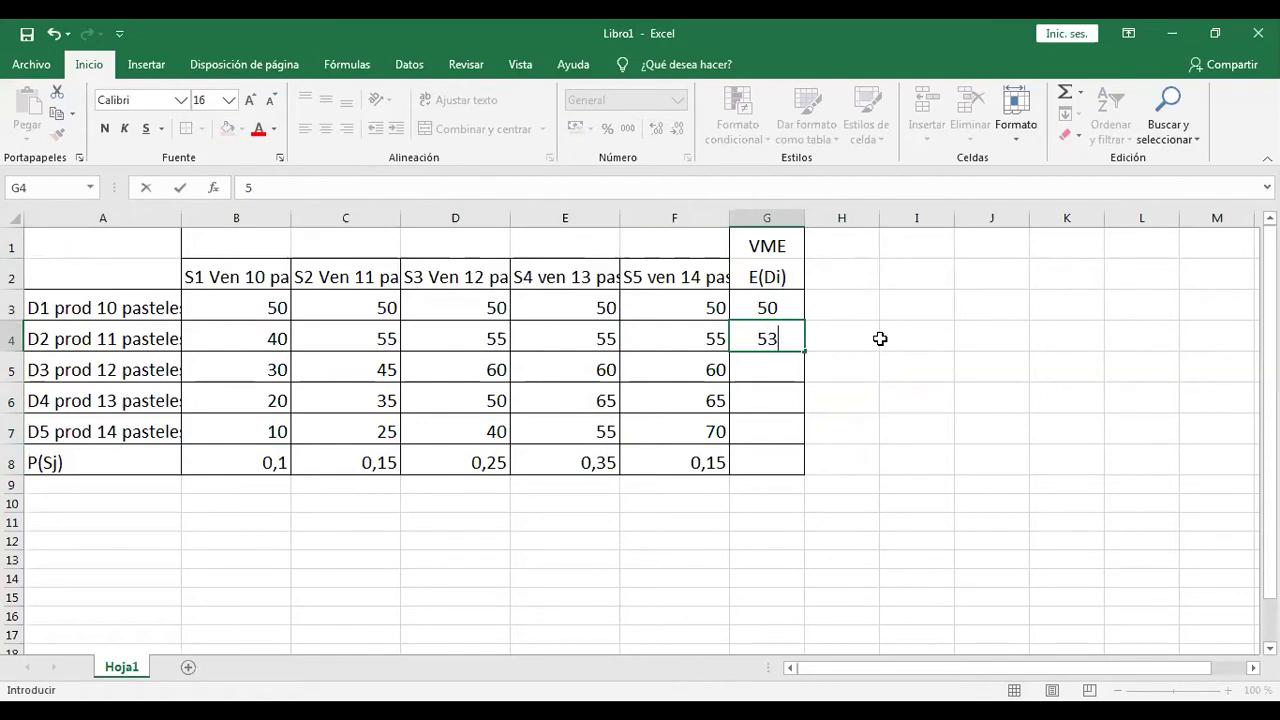
text(,5)
key(Return)
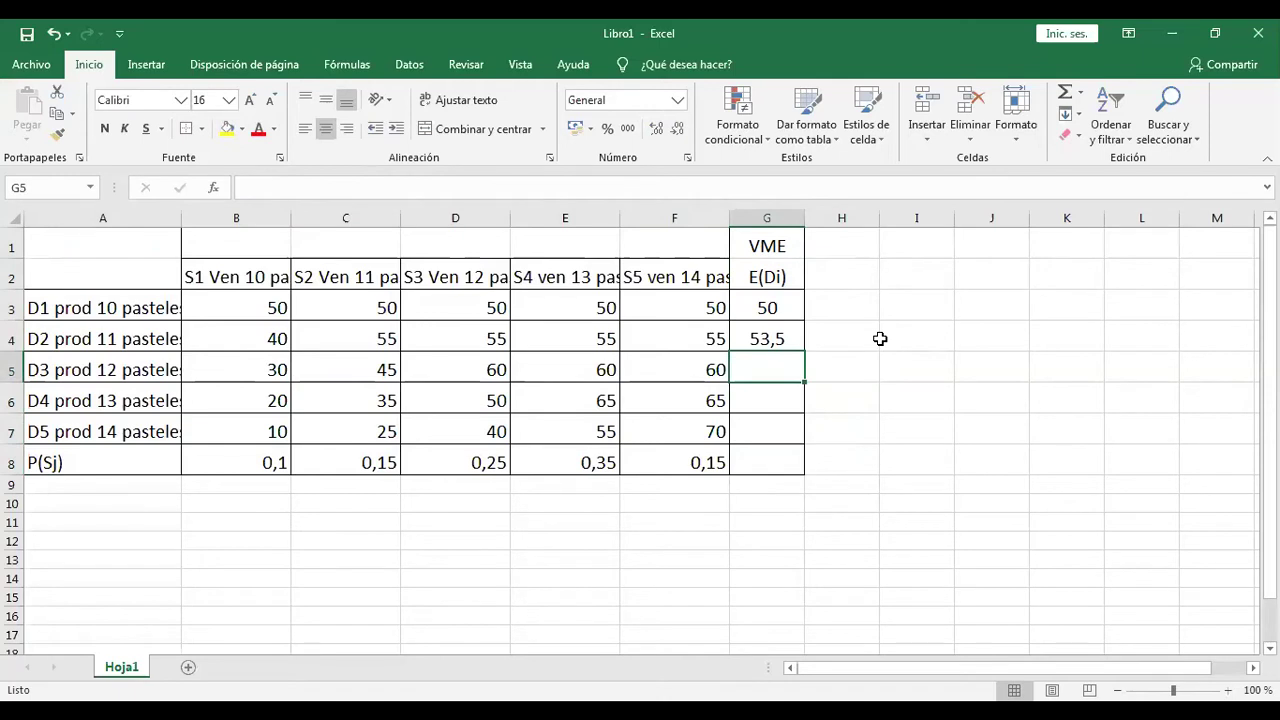
- Enter the expected values 54,75 in cell G5 for D3 and 52,25 in cell G6 for D4
text(54,75)
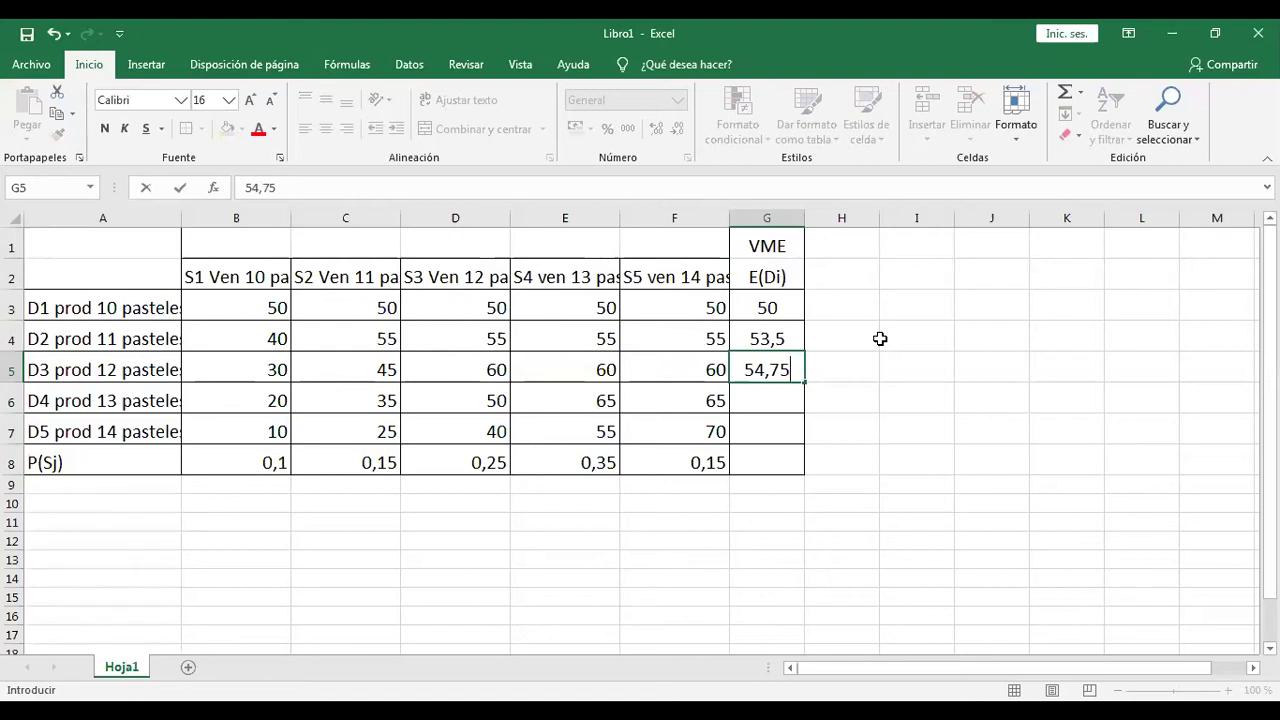
key(ctrl+Return)
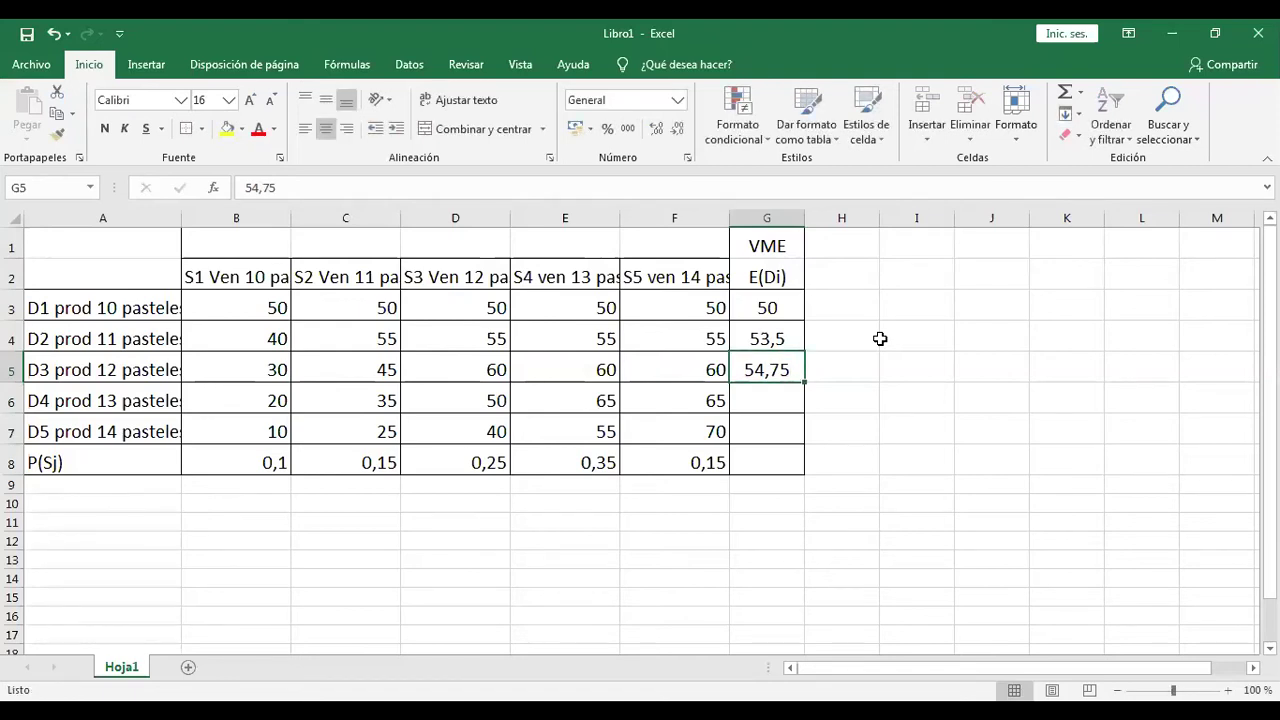
key(Return)
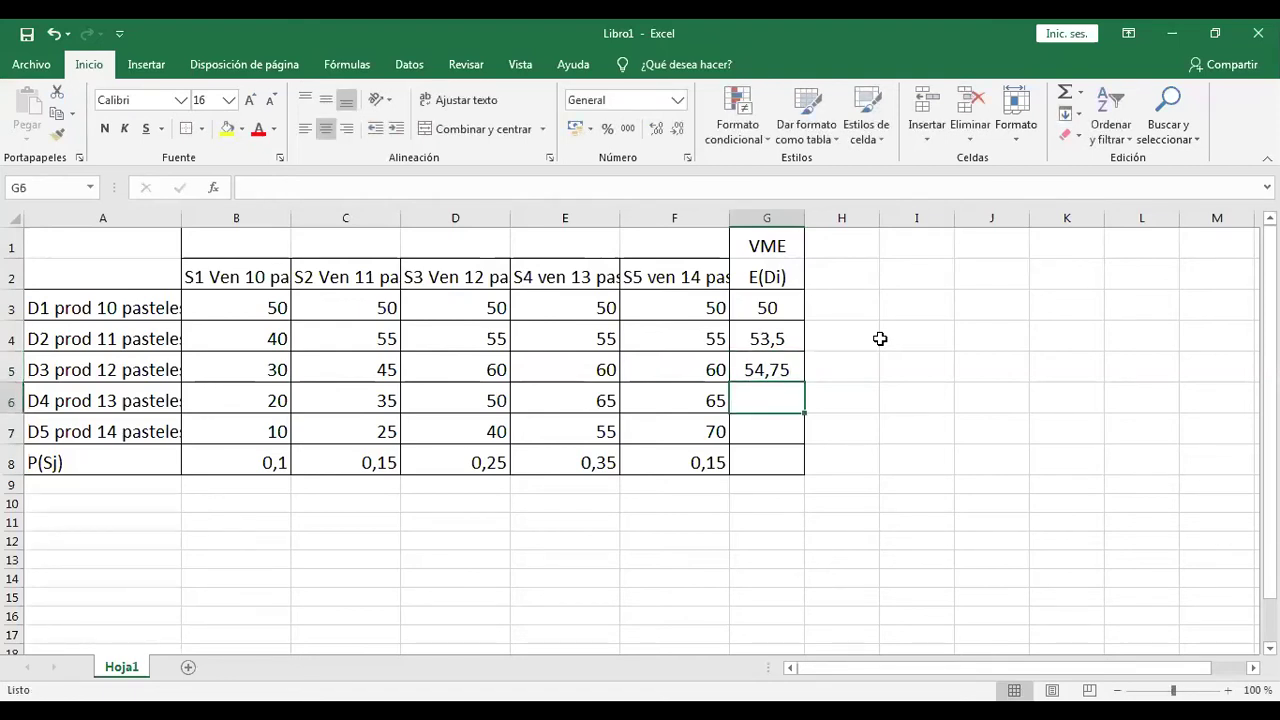
text(52)
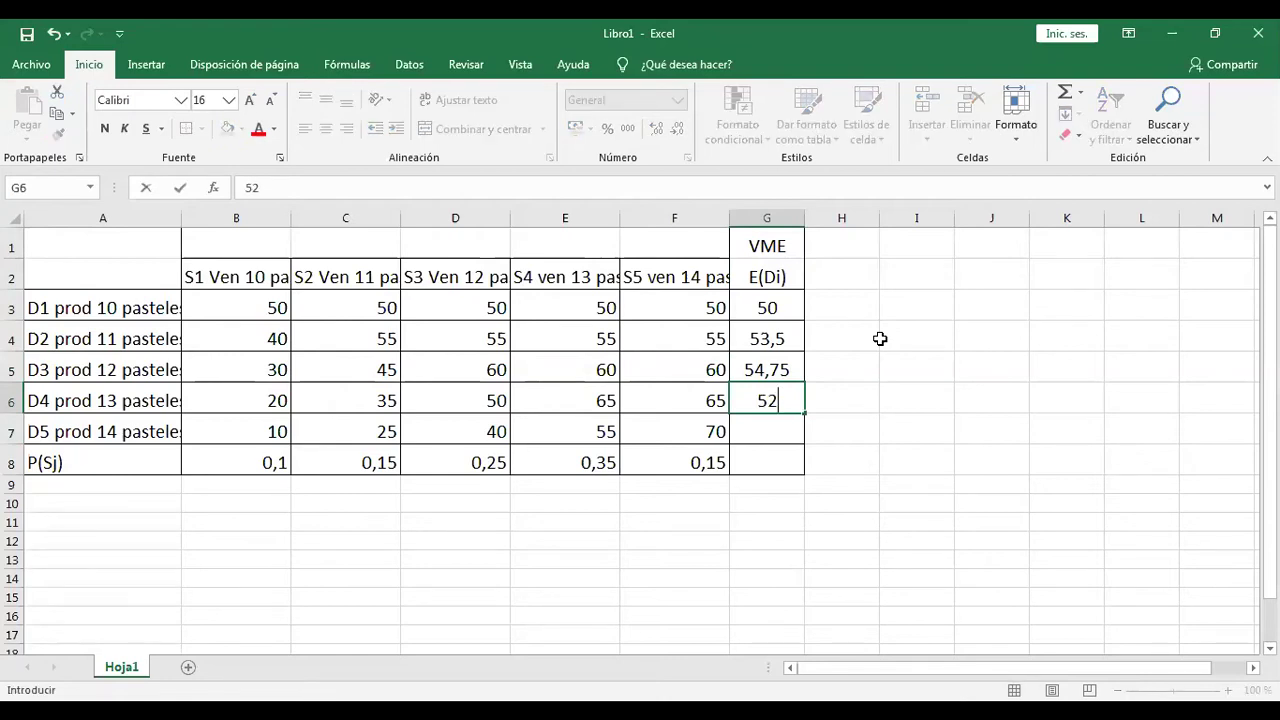
text(,25)
key(Return)
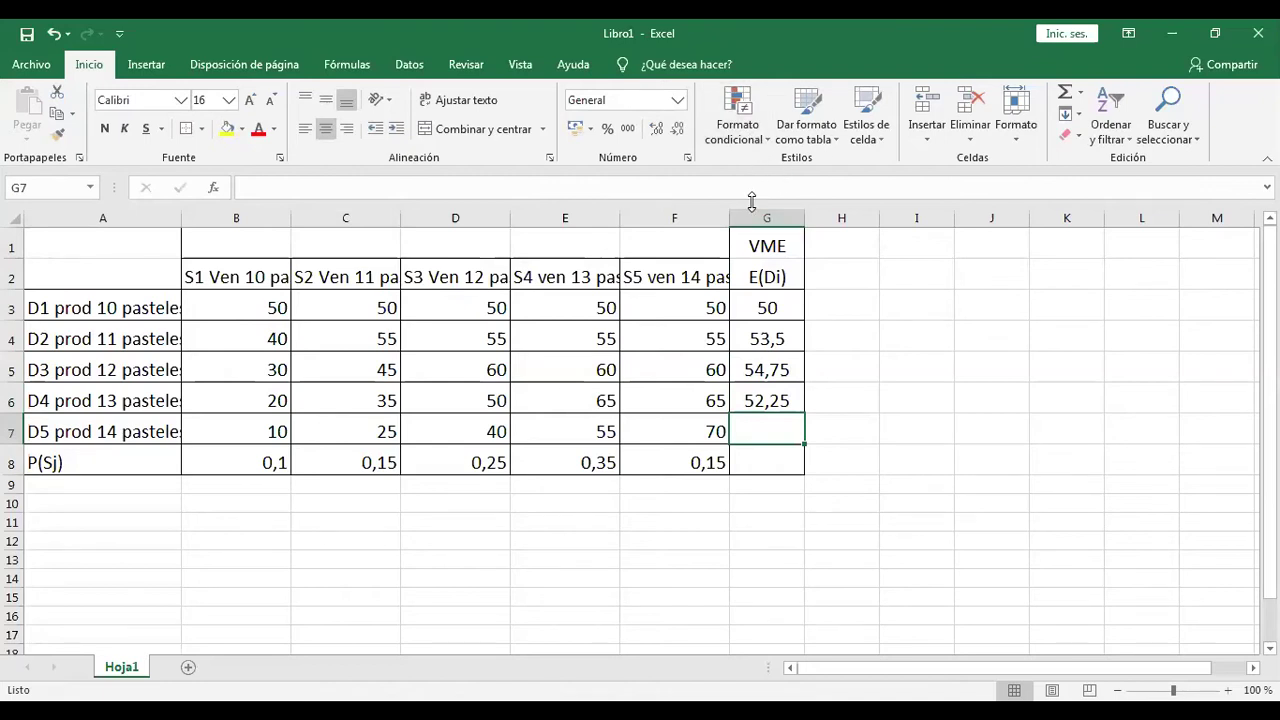
- Enter 44,5 in cell G7 for D5 and the note mejor in cell H5 beside D3's expected value
text(54,)
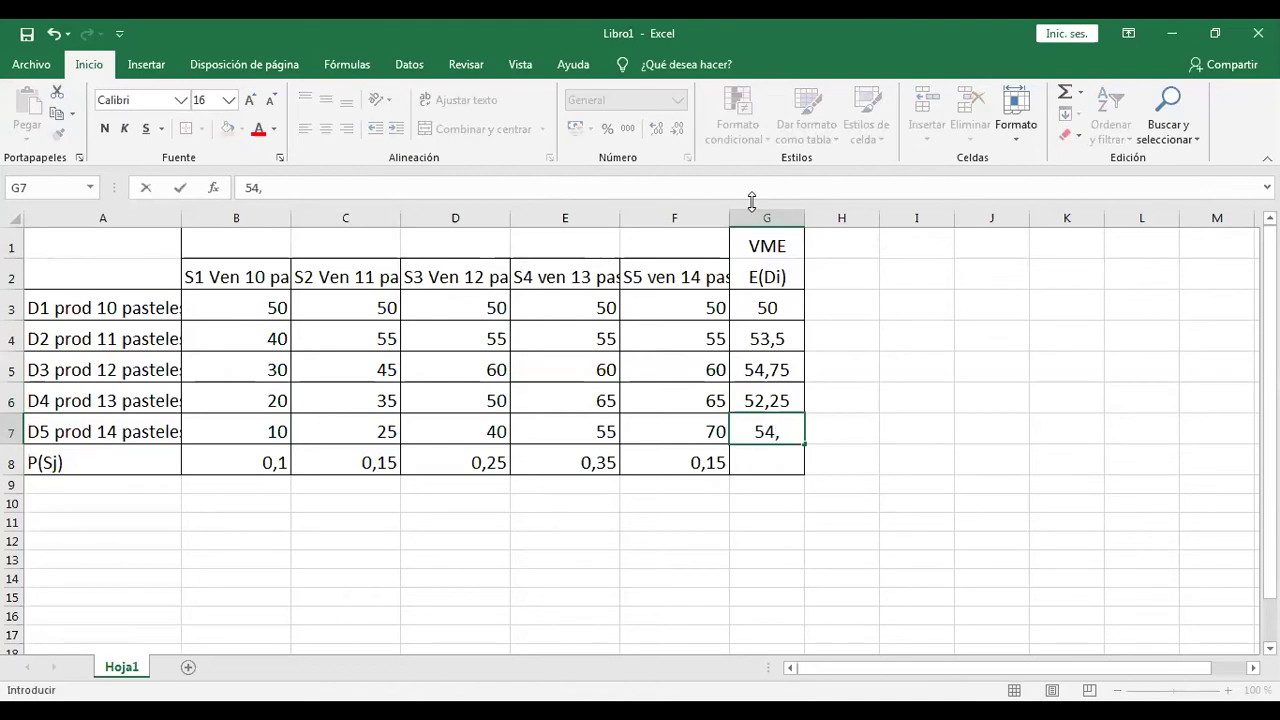
key(BackSpace)
key(BackSpace)
key(BackSpace)
text(44,5)
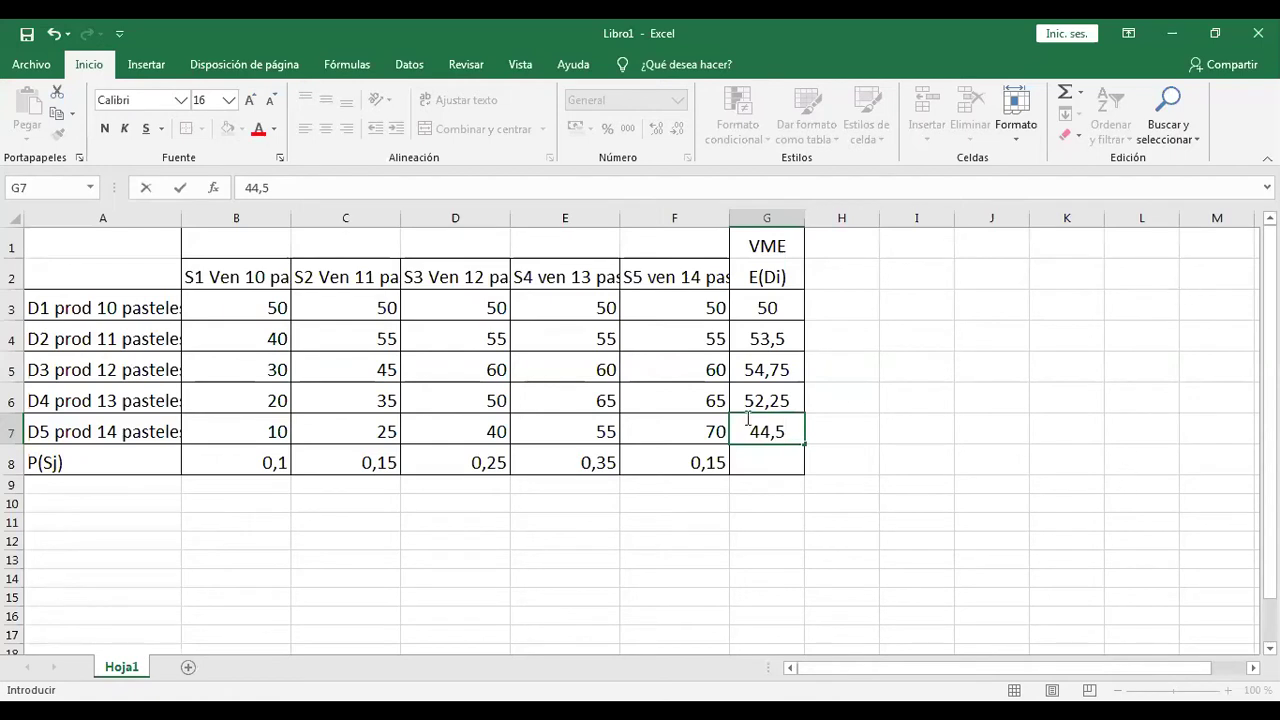
click(848, 367)
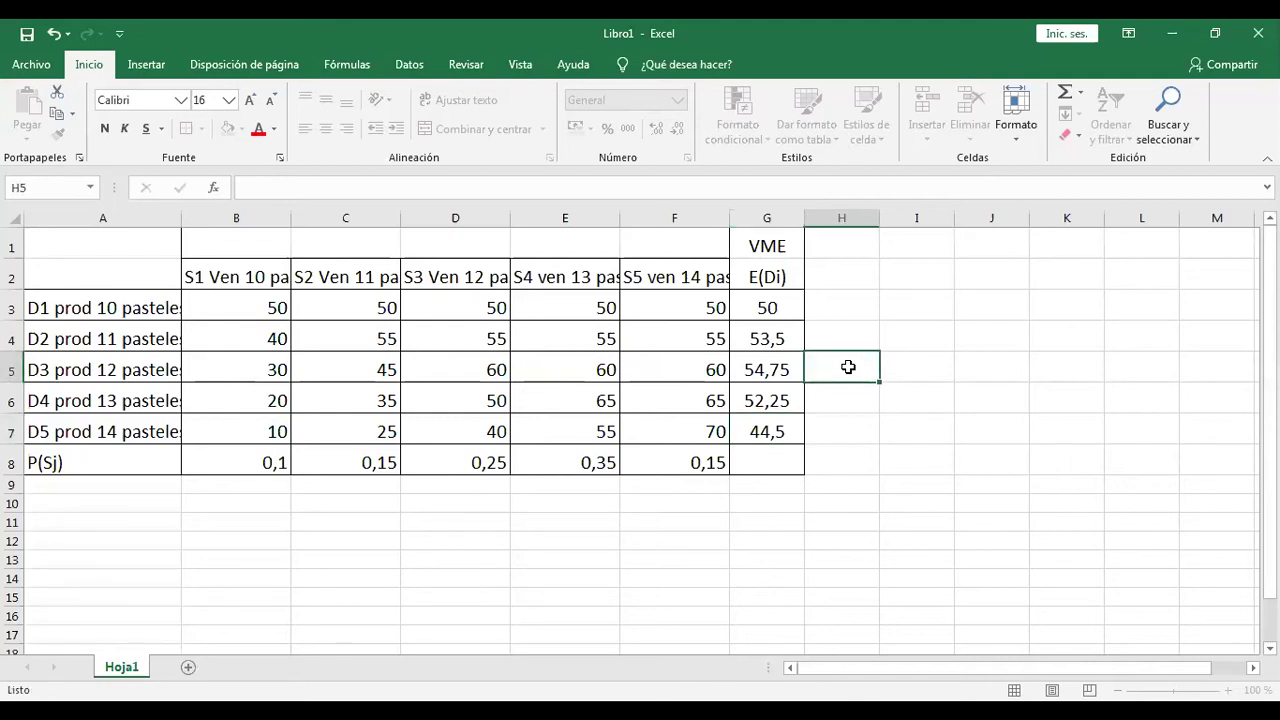
text(mejor)
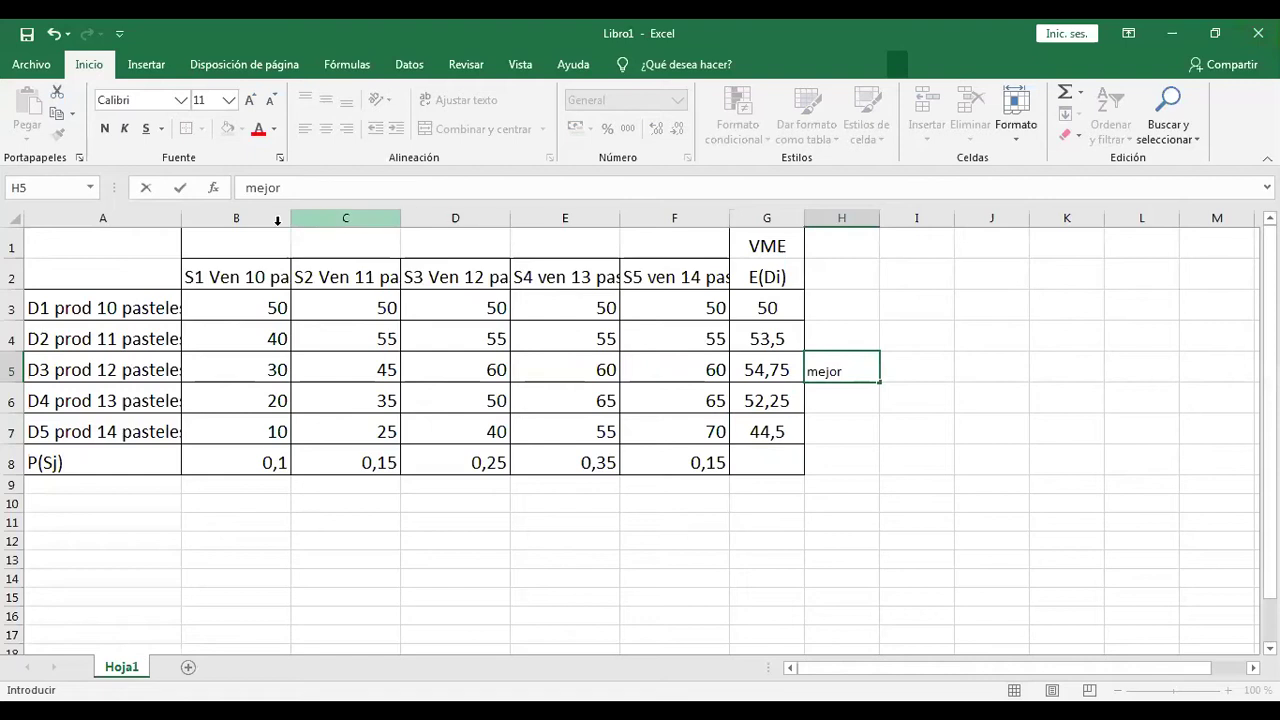
- Save the workbook as Libro1 in the ADM-450 D folder, in Excel workbook format
click(38, 64)
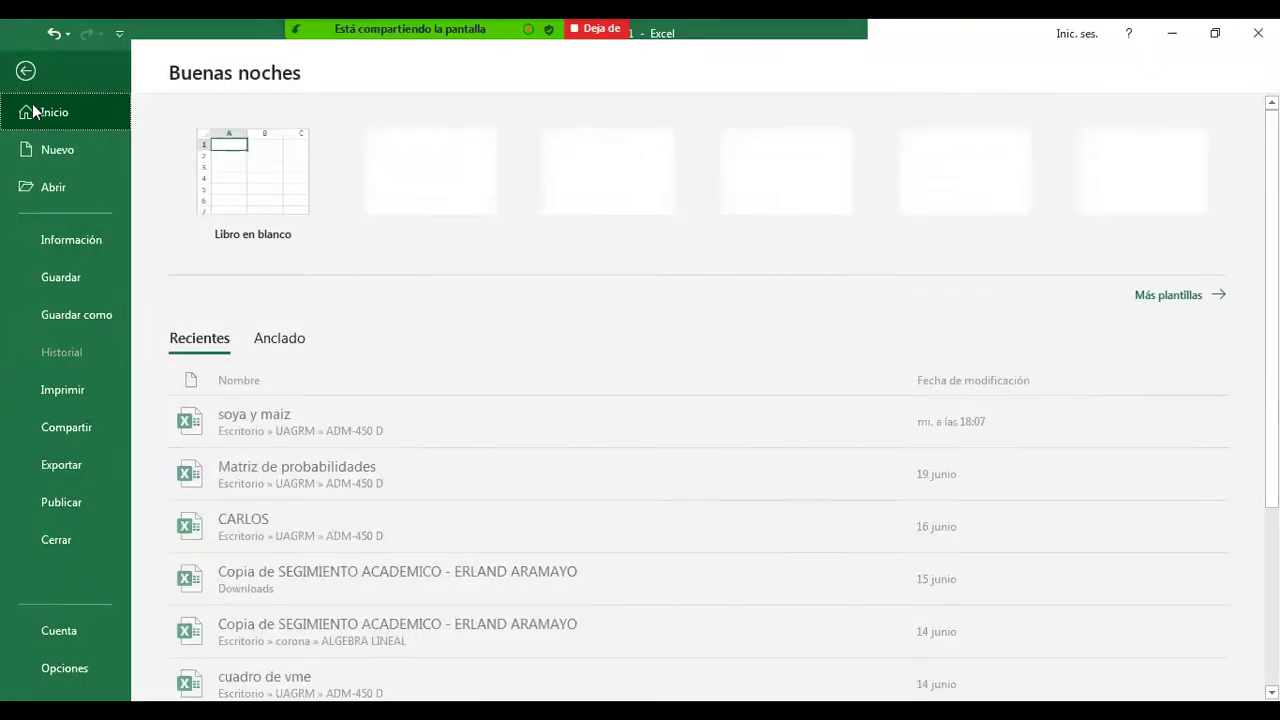
click(68, 278)
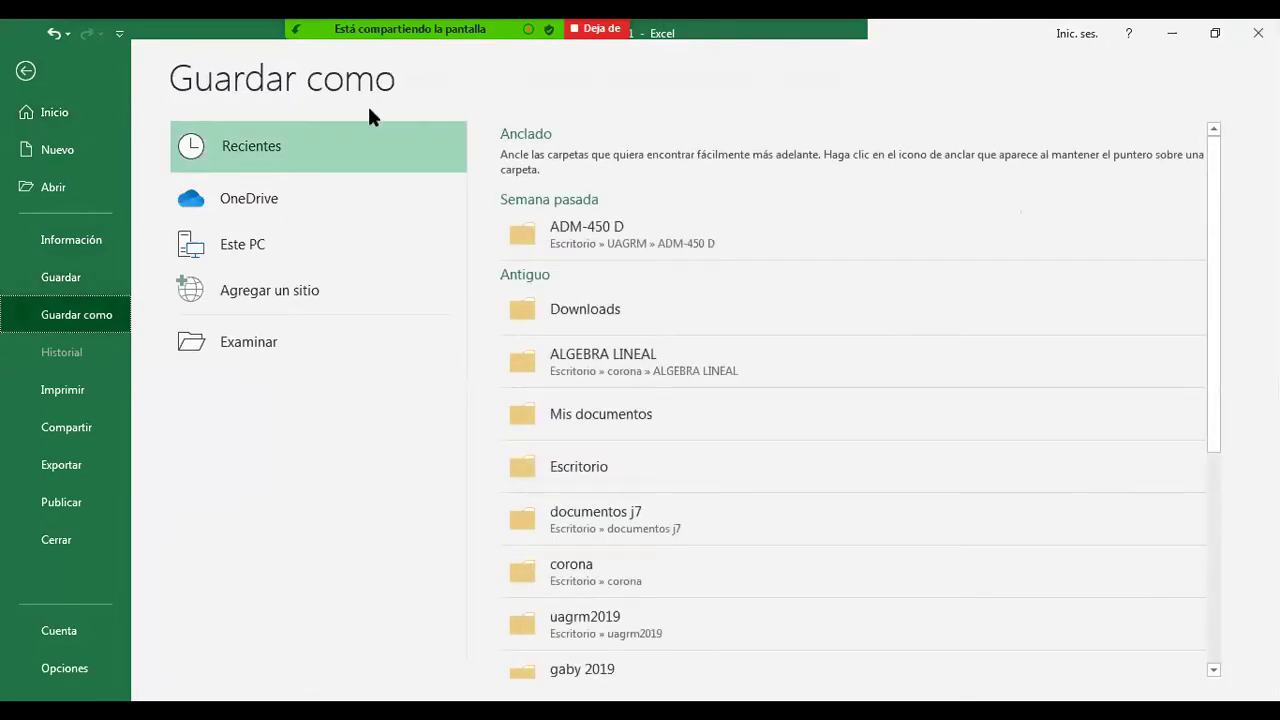
click(617, 233)
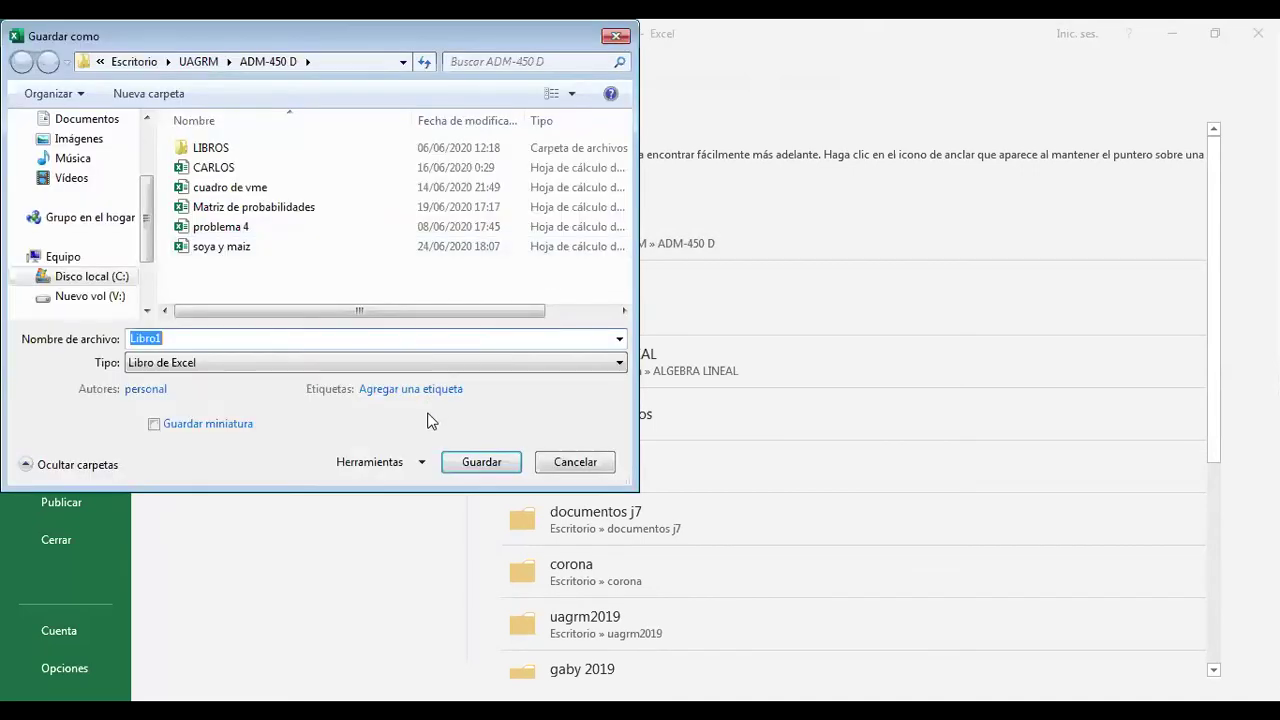
click(491, 462)
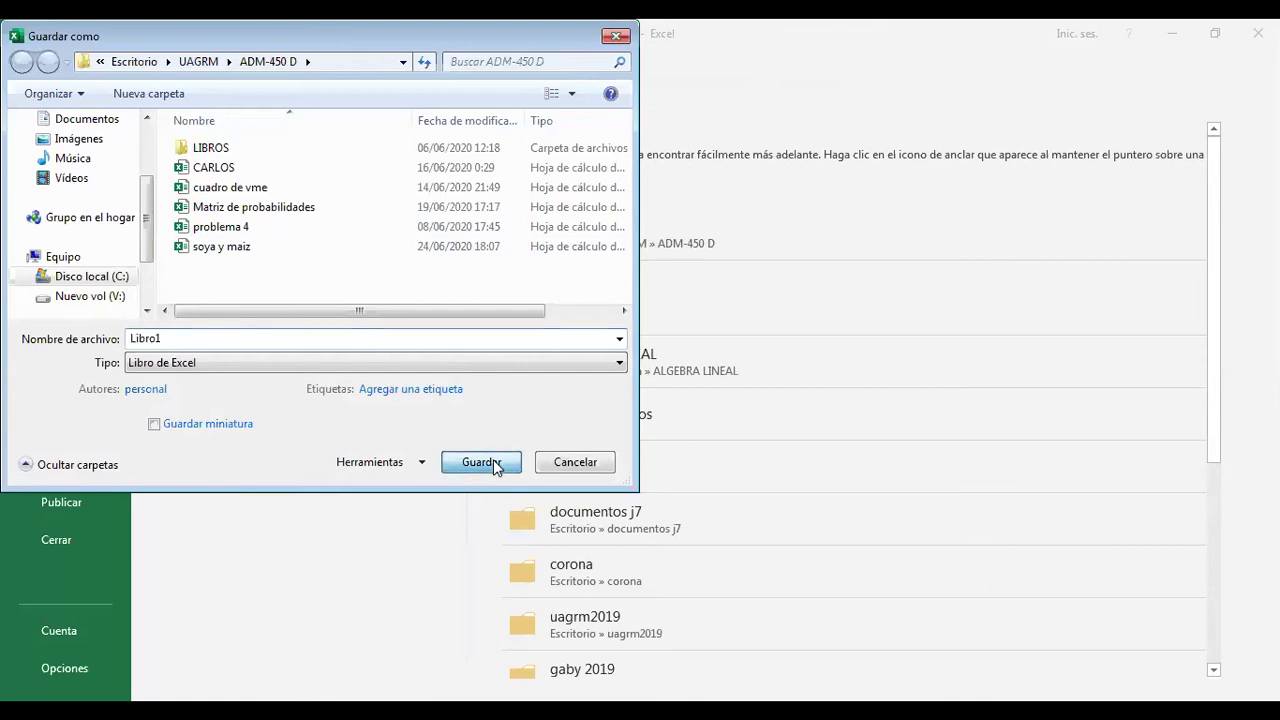